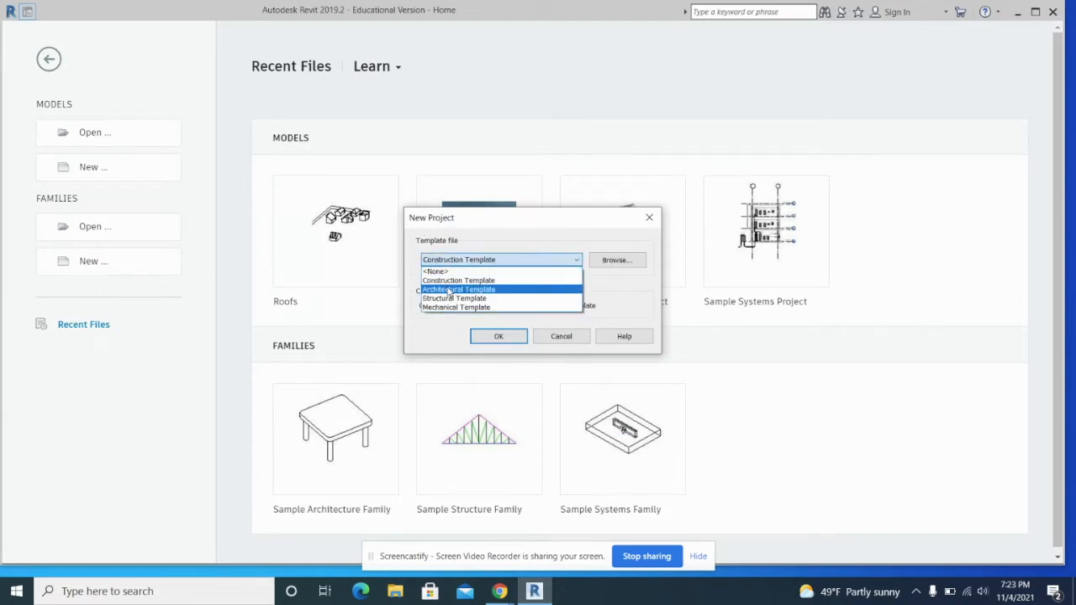
Create a new project from the Architectural Template.
click(458, 289)
click(513, 338)
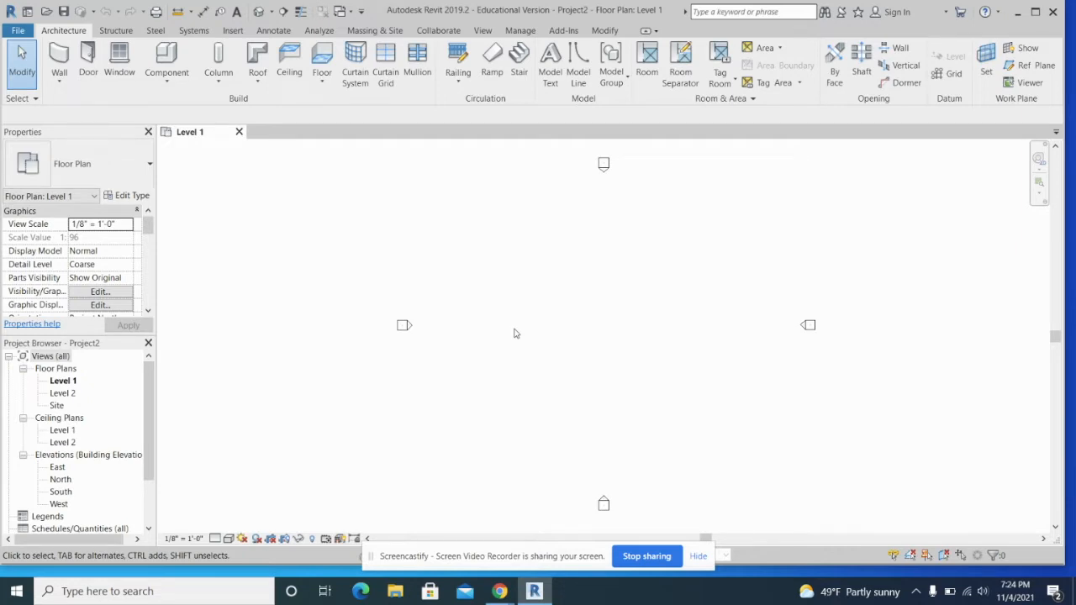
Set the slope format in the project units to Rise / 12".
click(526, 32)
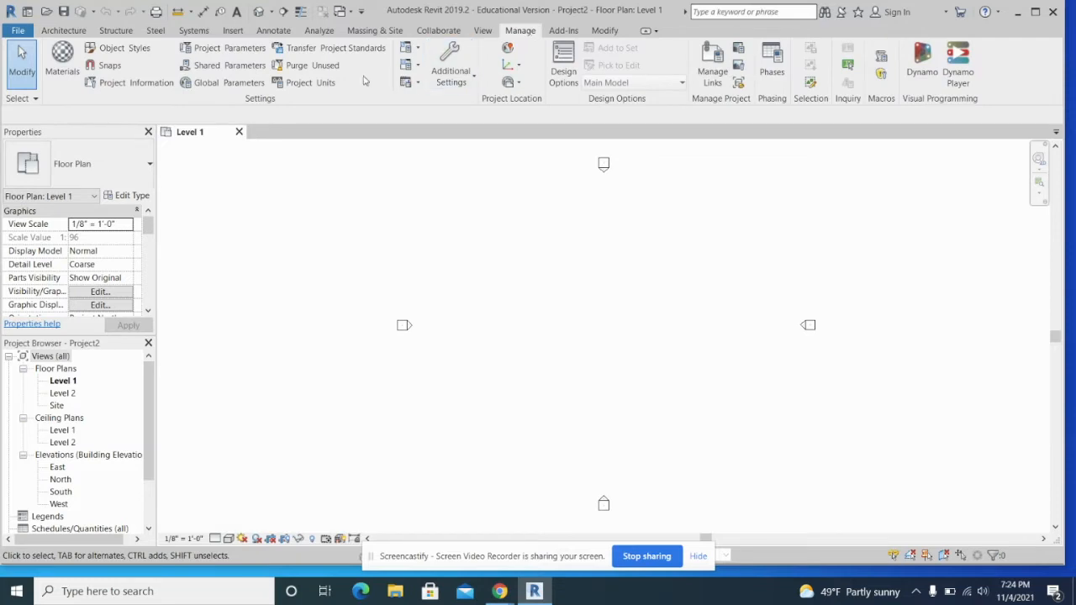
click(312, 84)
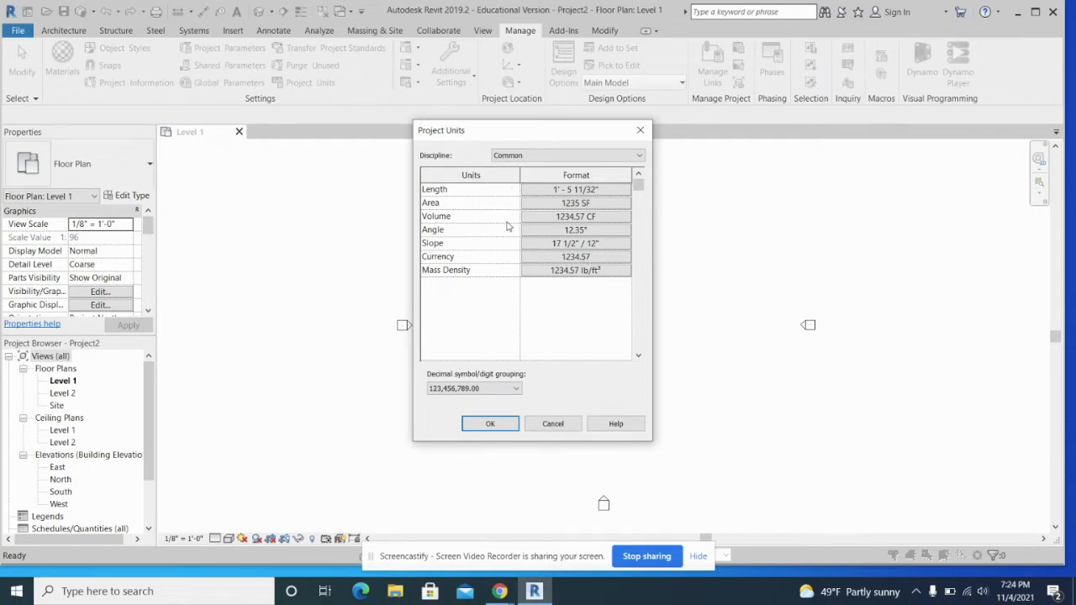
click(557, 245)
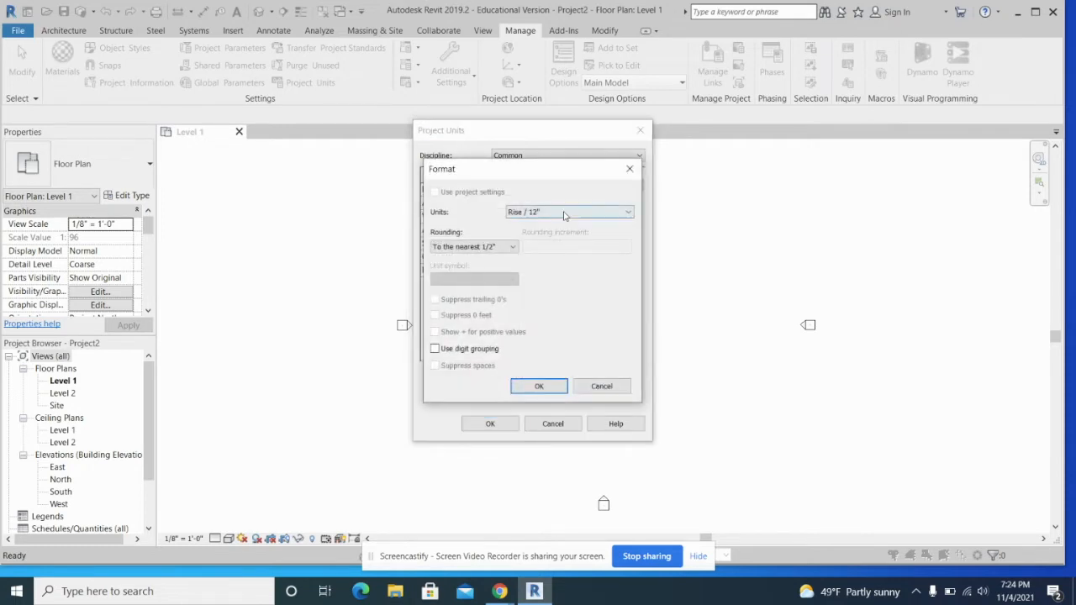
click(564, 213)
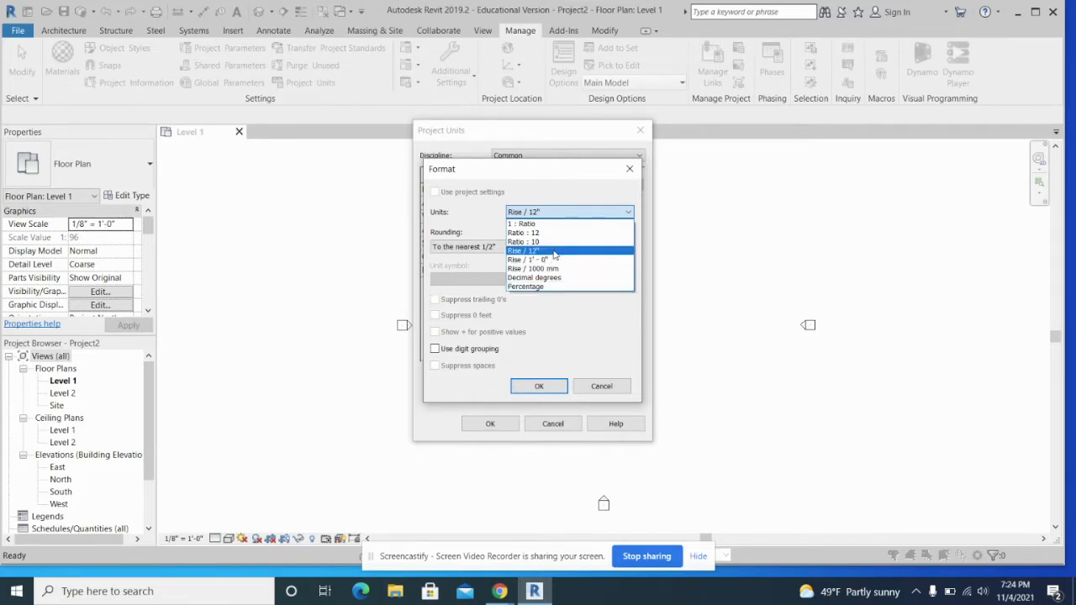
click(554, 255)
click(539, 386)
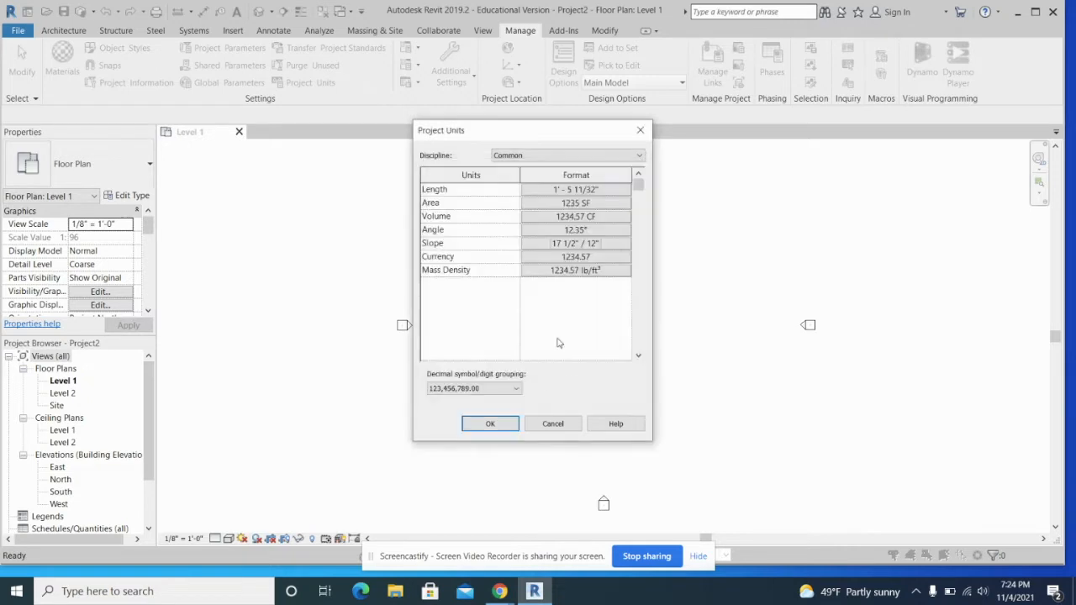
Set the length format to feet and fractional inches and apply the project units.
click(592, 190)
click(595, 215)
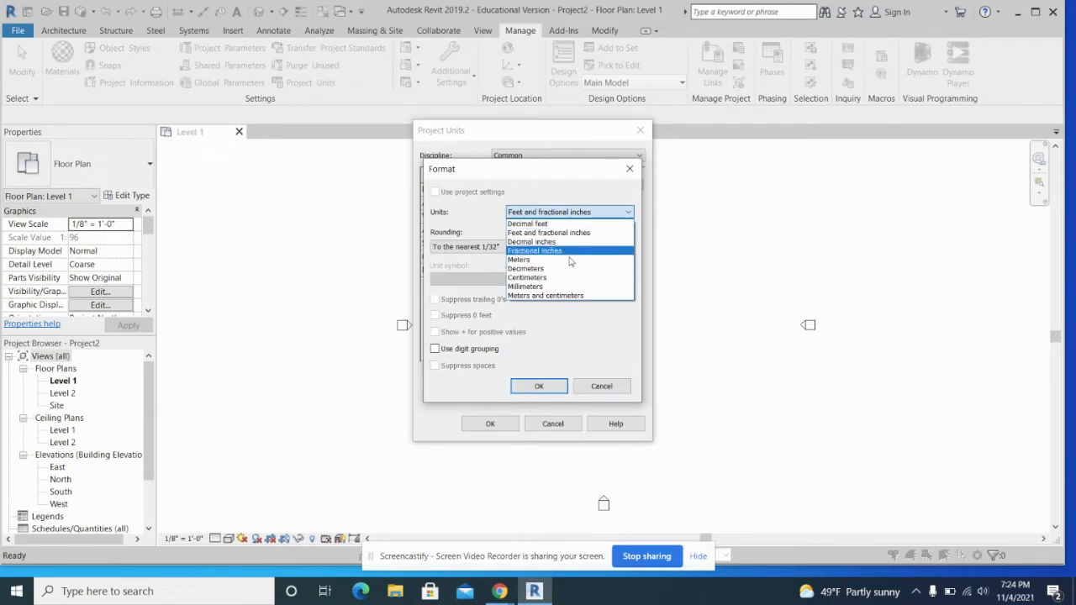
click(587, 233)
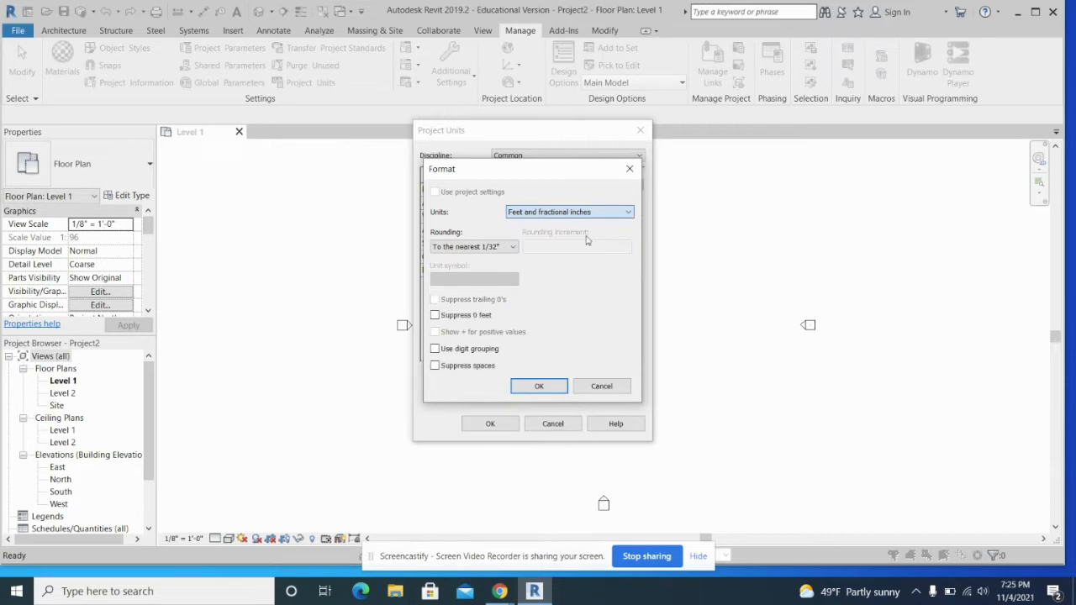
click(538, 386)
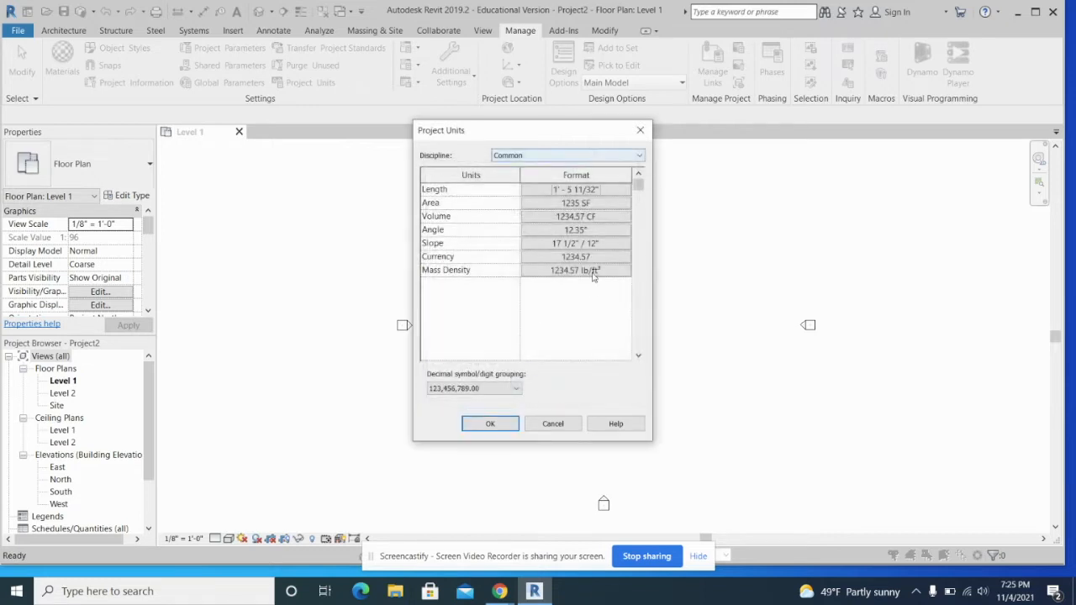
click(514, 426)
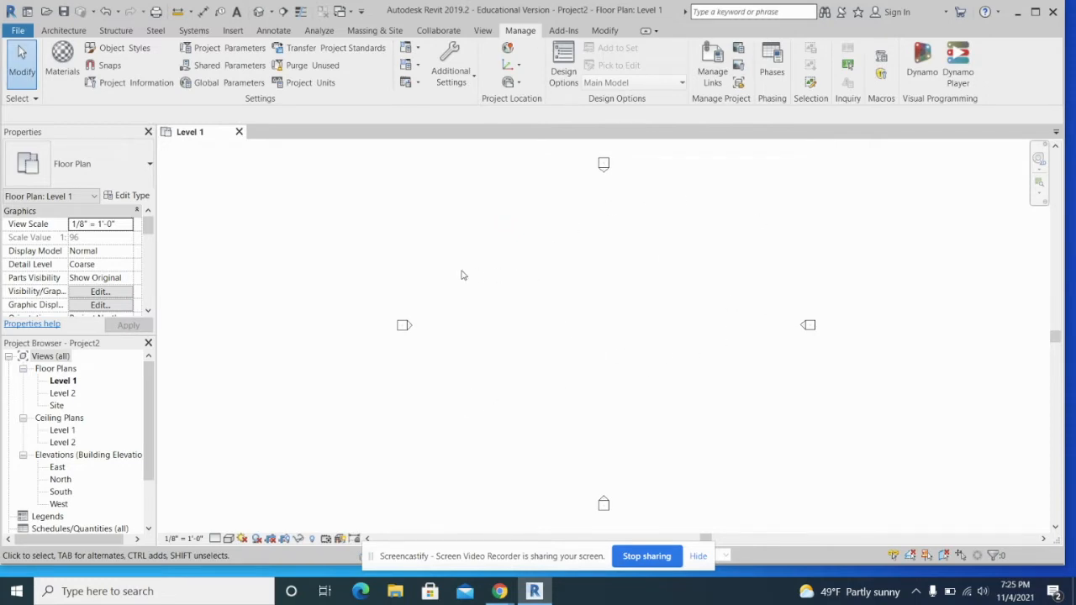
Draw a closed rectangle of Generic 8" walls about 36' by 20' on Level 1, in the upper area between the elevation markers.
click(64, 32)
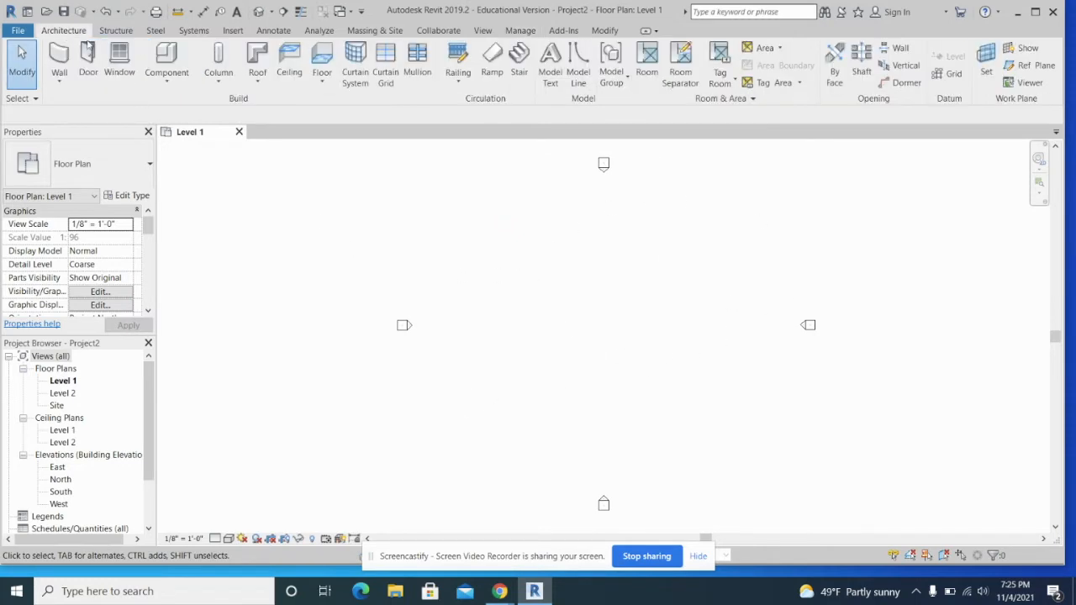
click(58, 56)
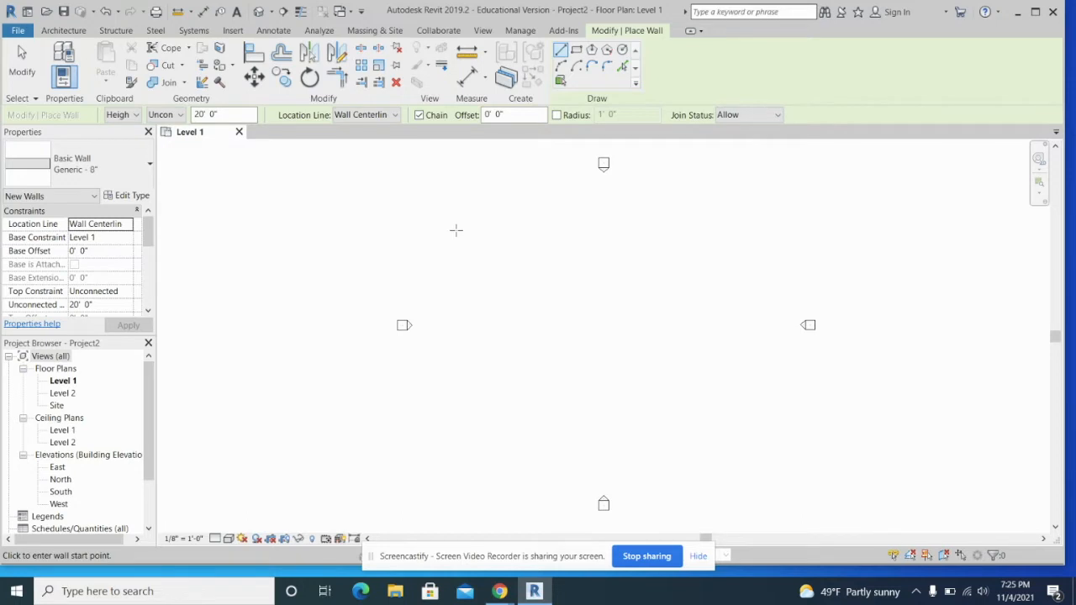
click(456, 230)
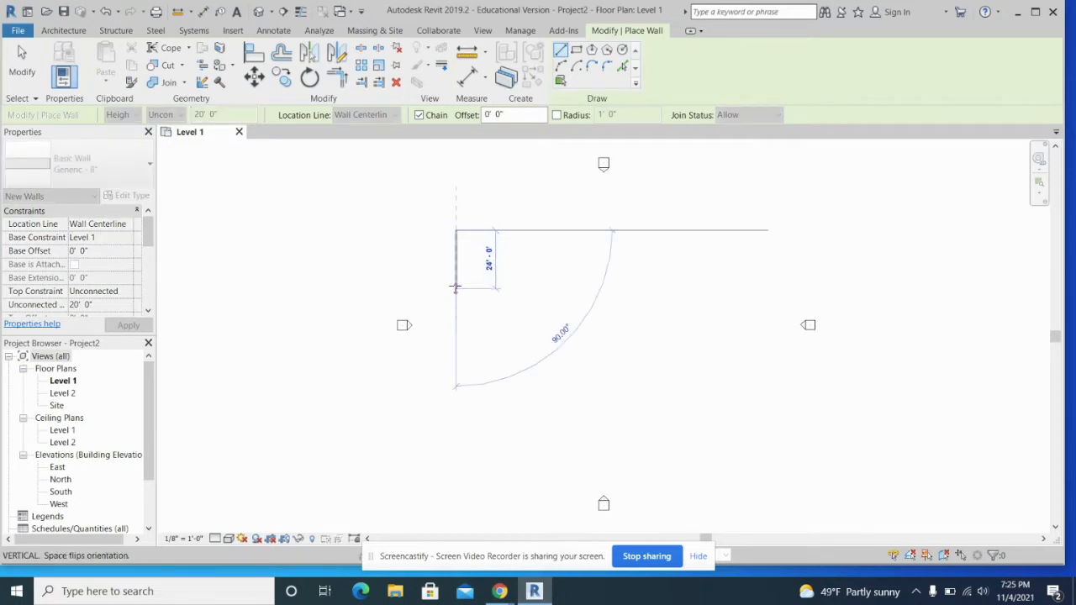
click(456, 278)
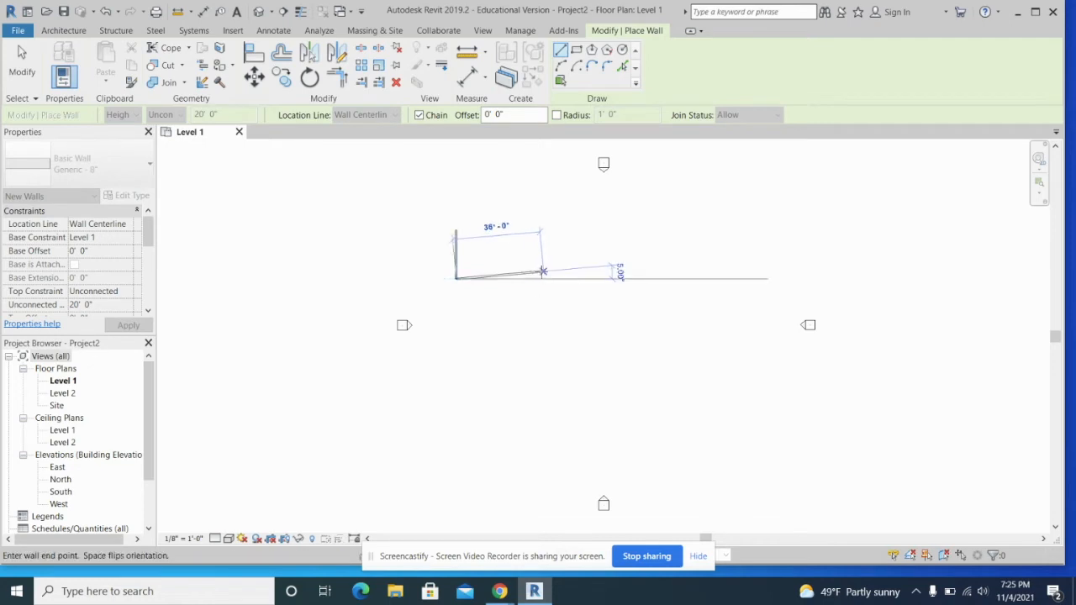
click(543, 277)
click(543, 229)
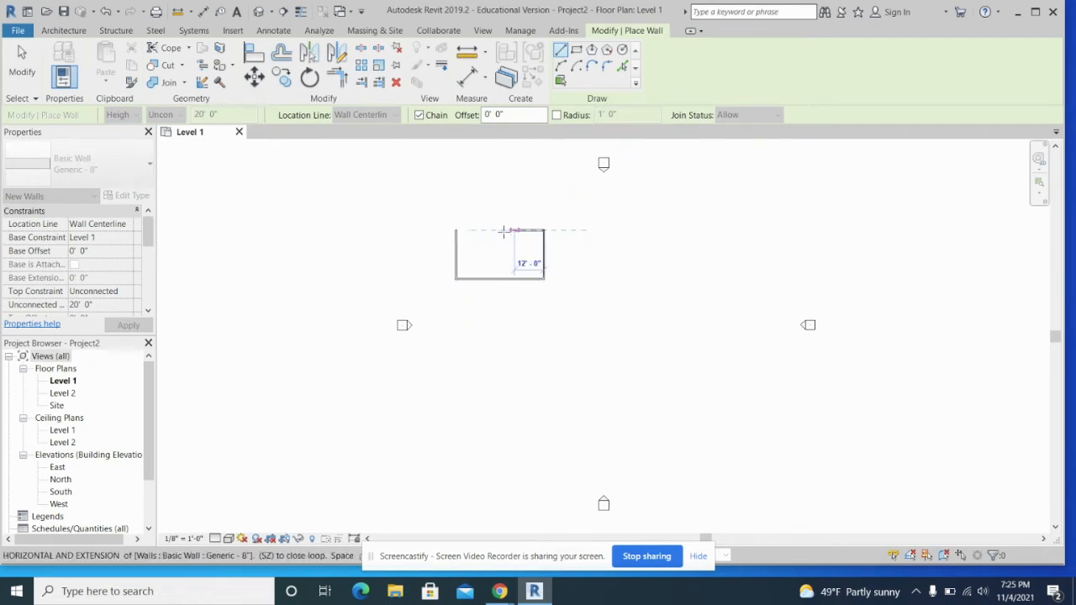
click(456, 230)
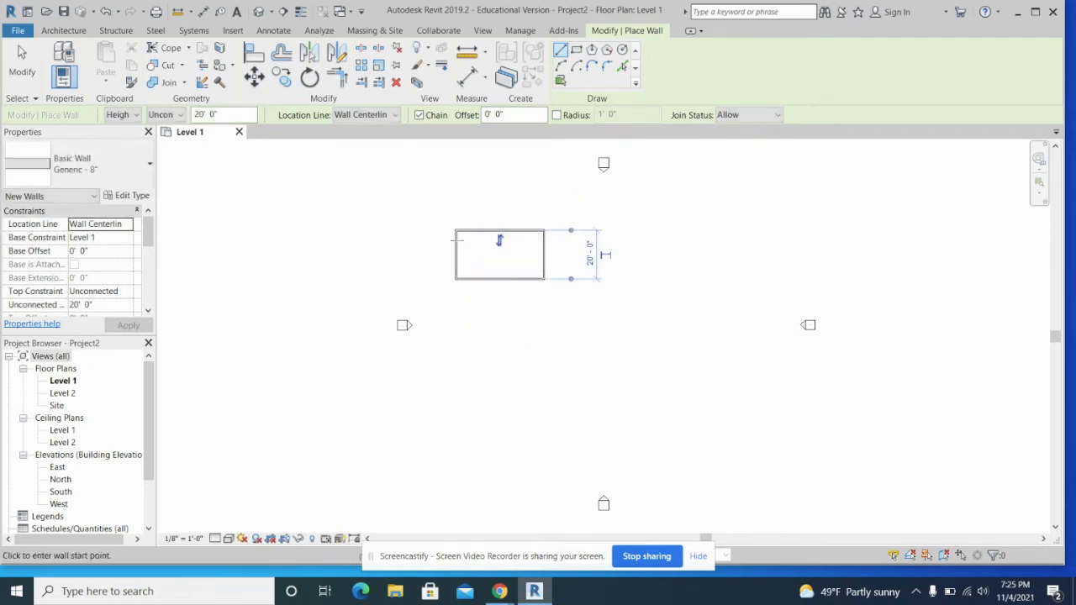
Draw a second closed wall rectangle about 36' by 20' to the east, aligned with the first one.
click(777, 231)
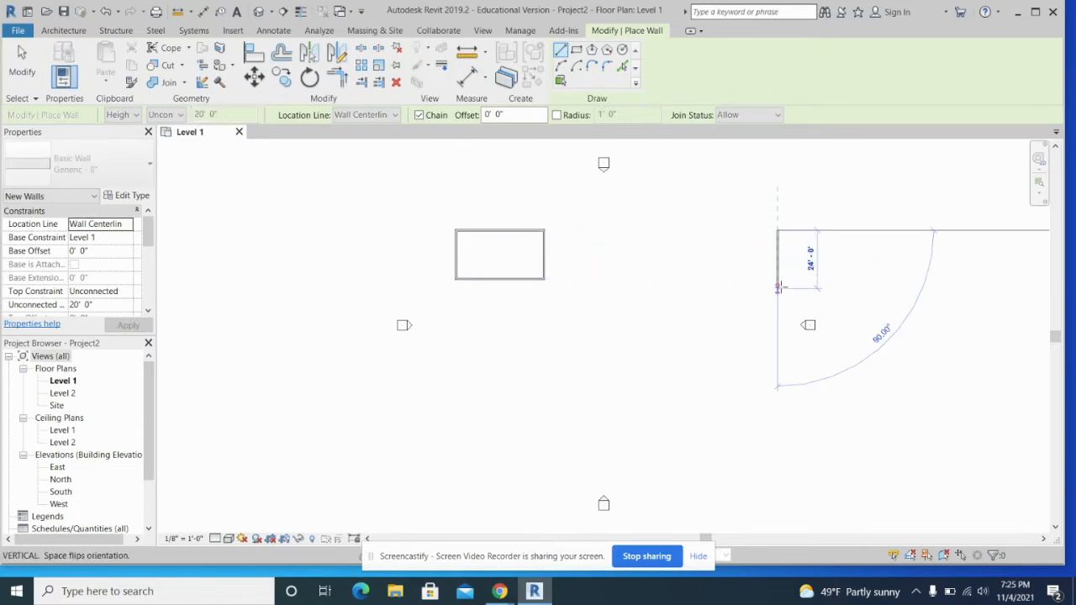
click(776, 279)
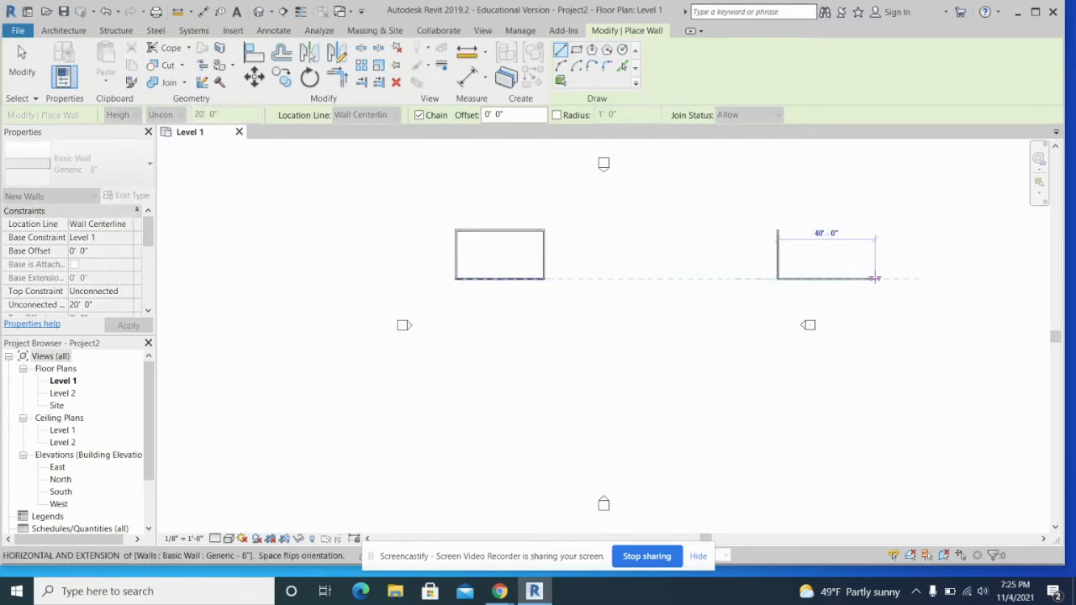
click(866, 278)
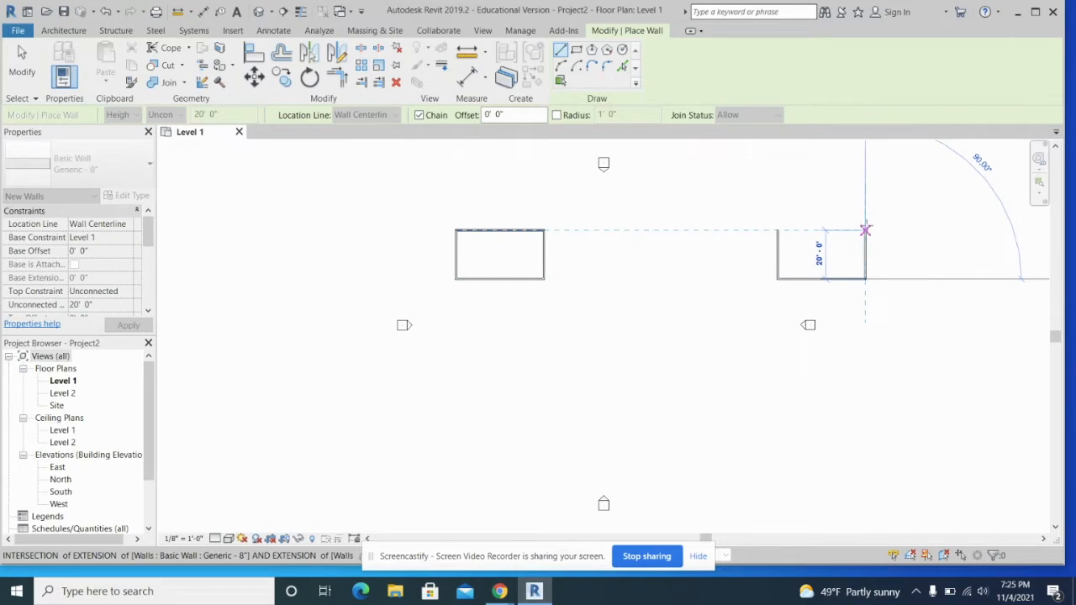
click(866, 230)
click(777, 230)
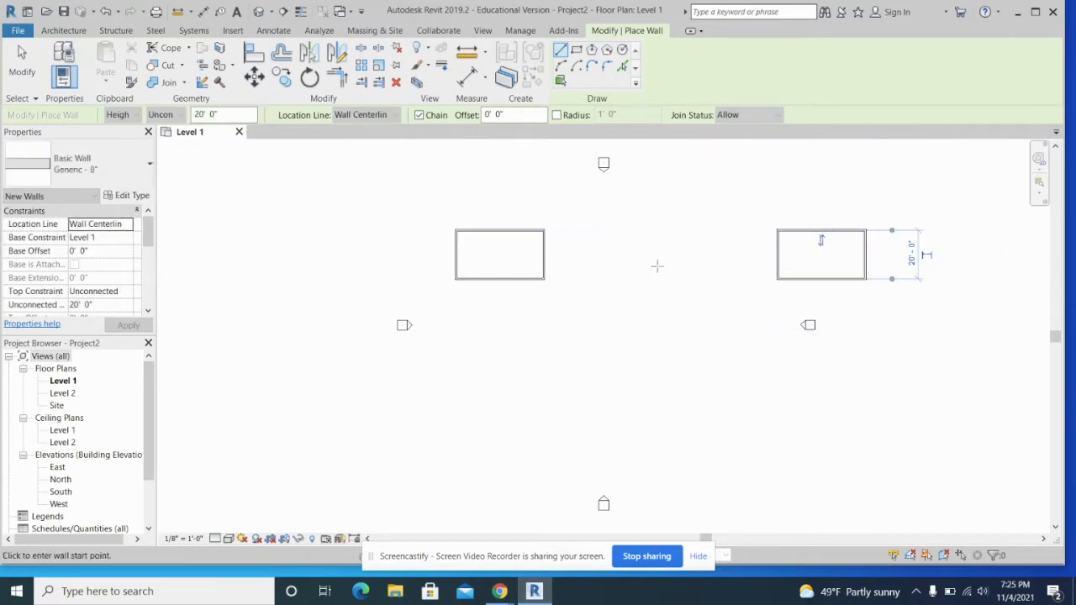
Open the default 3D view of the model.
scroll(653, 272, down, 1)
scroll(653, 272, down, 2)
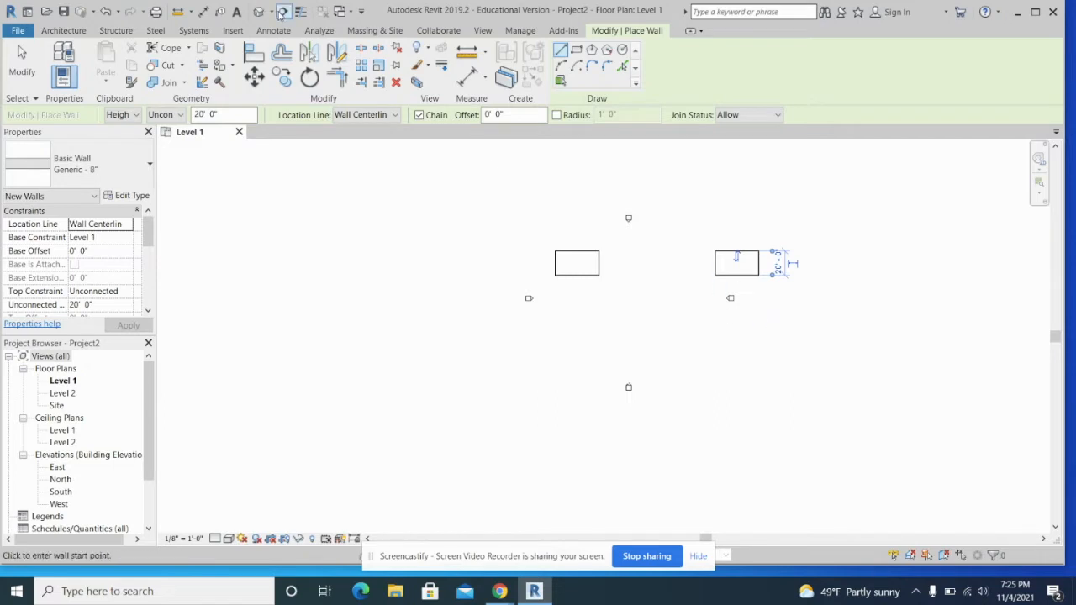
click(259, 12)
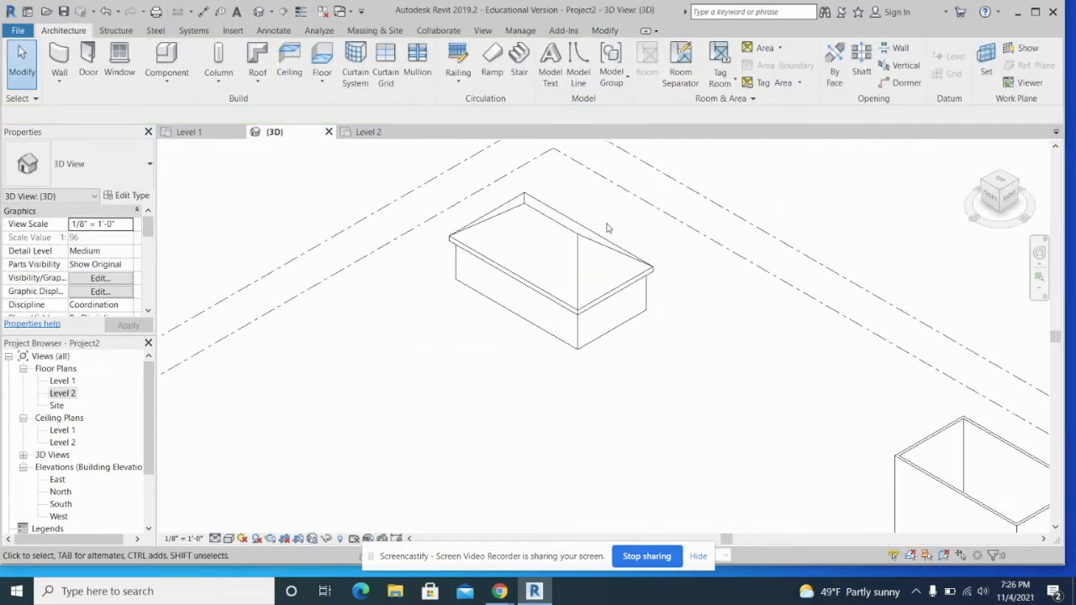
drag(645, 288, 667, 279)
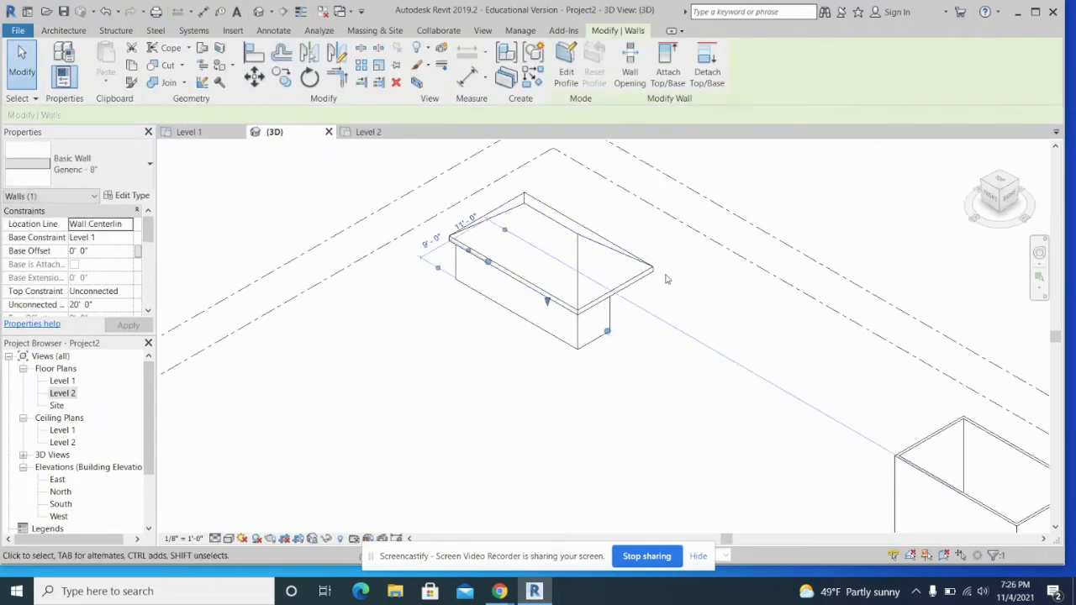
key(ctrl+z)
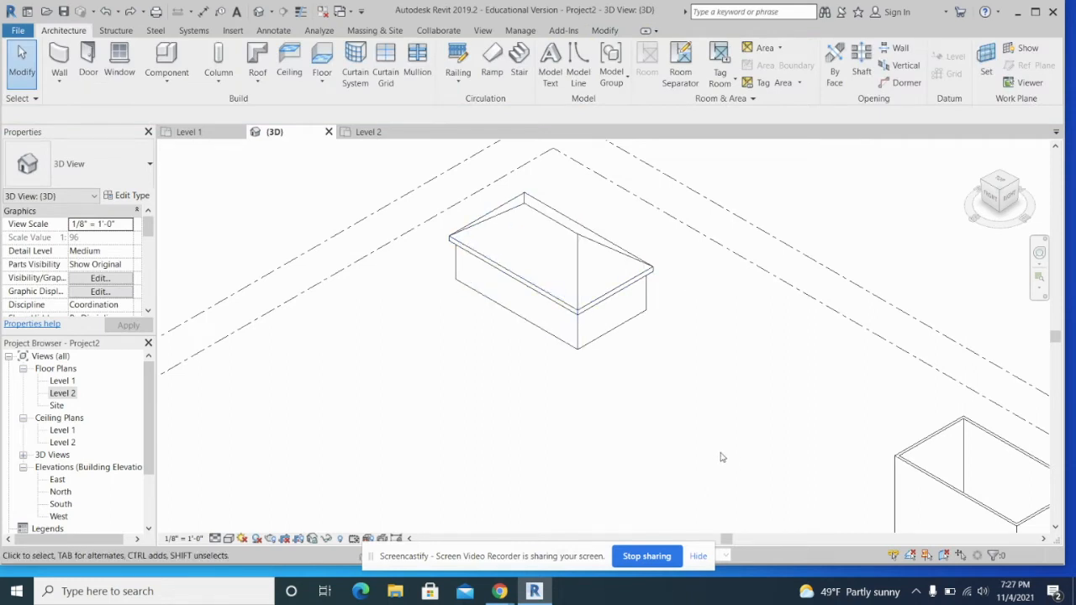
Open the Snipping Tool, move its window off the model, and capture a wide area around the roofed building.
middle_drag(698, 360, 701, 396)
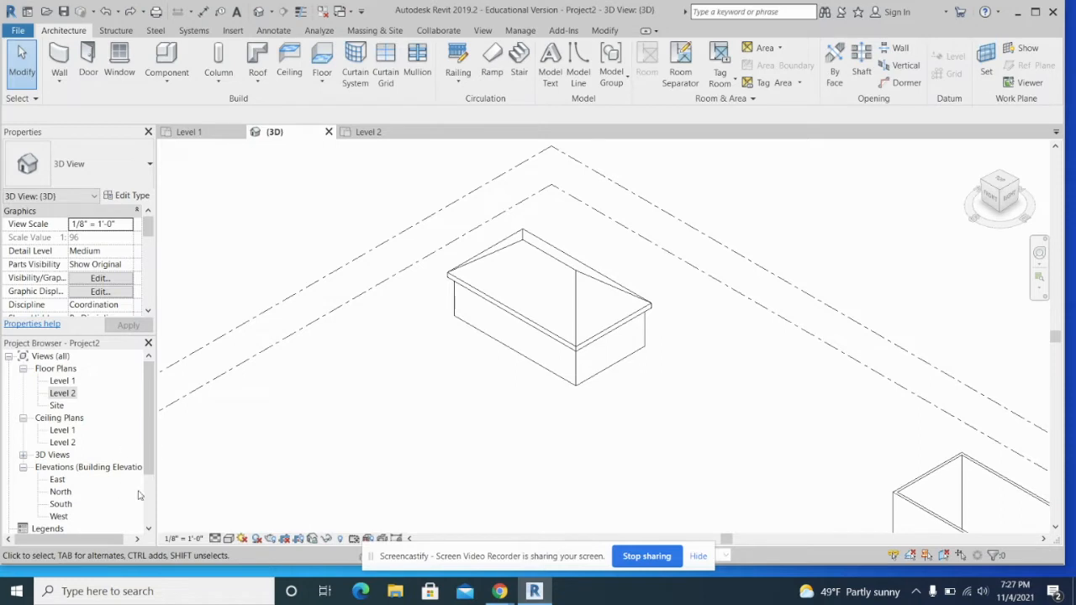
click(218, 594)
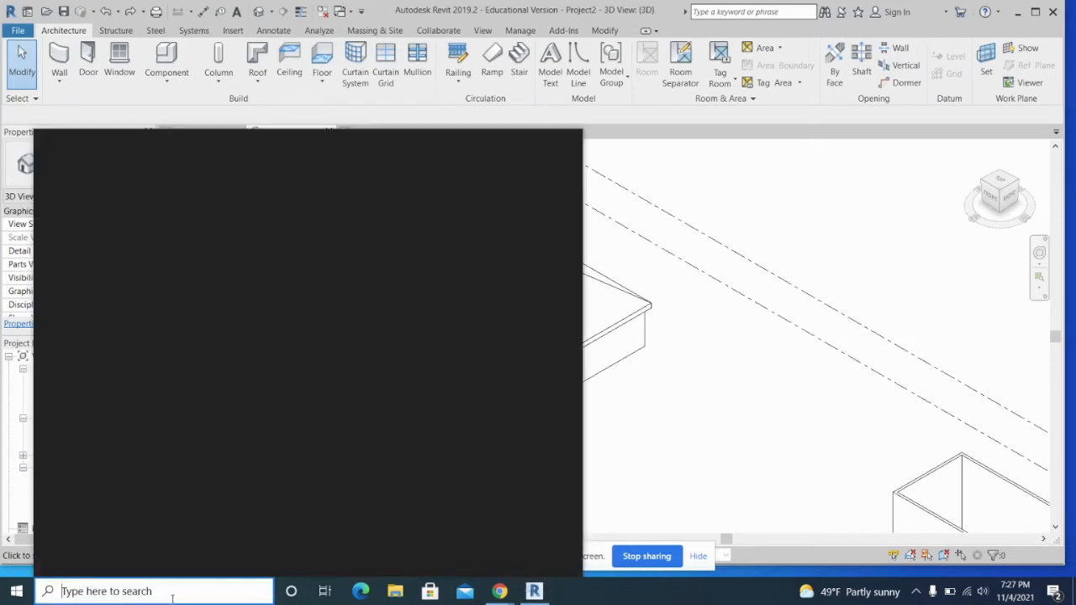
text(snip)
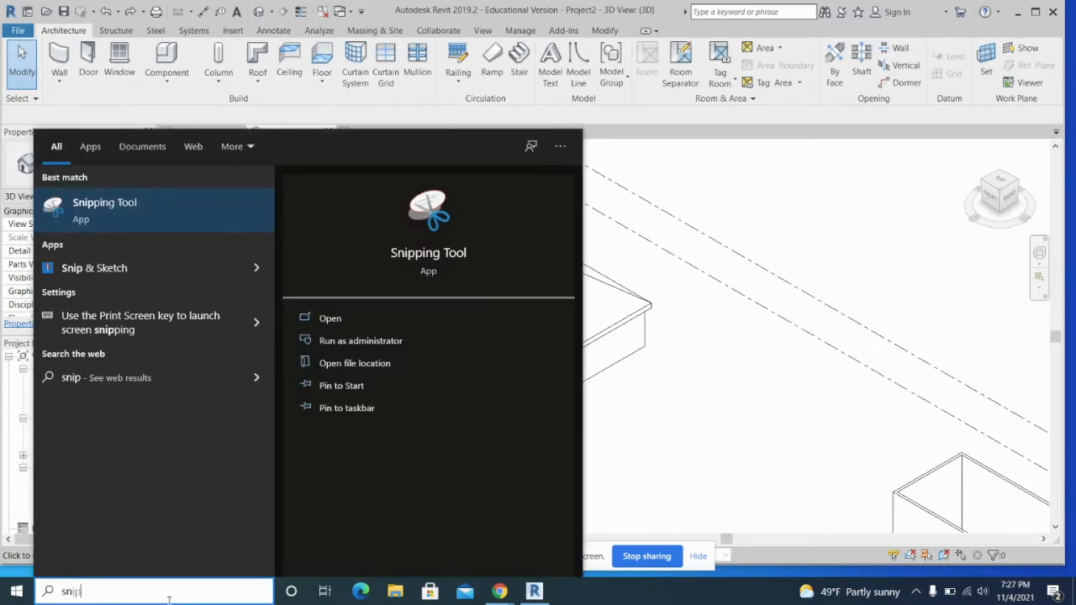
click(110, 207)
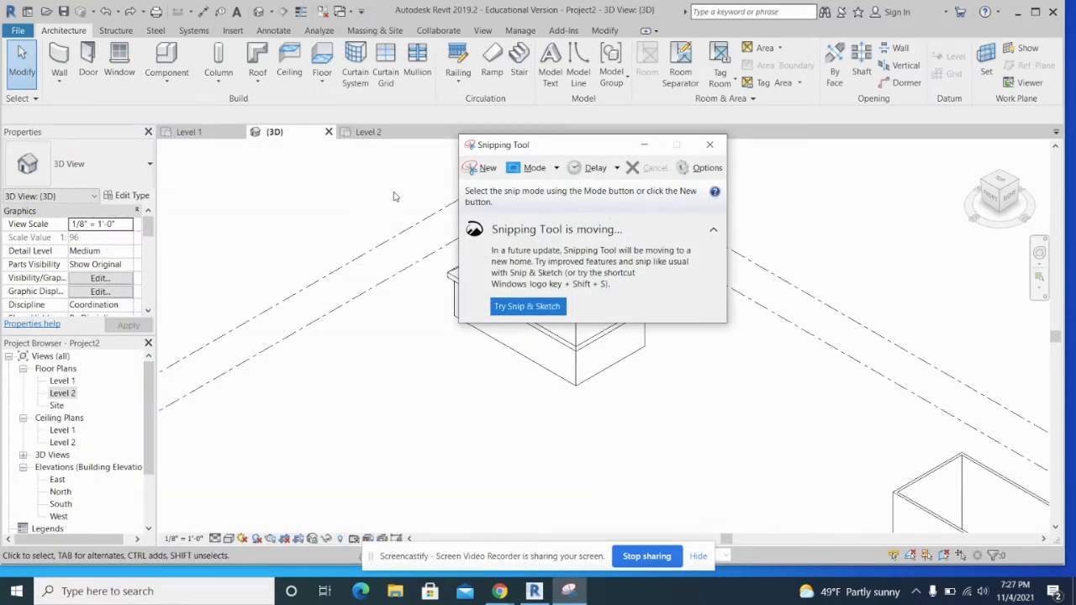
click(481, 168)
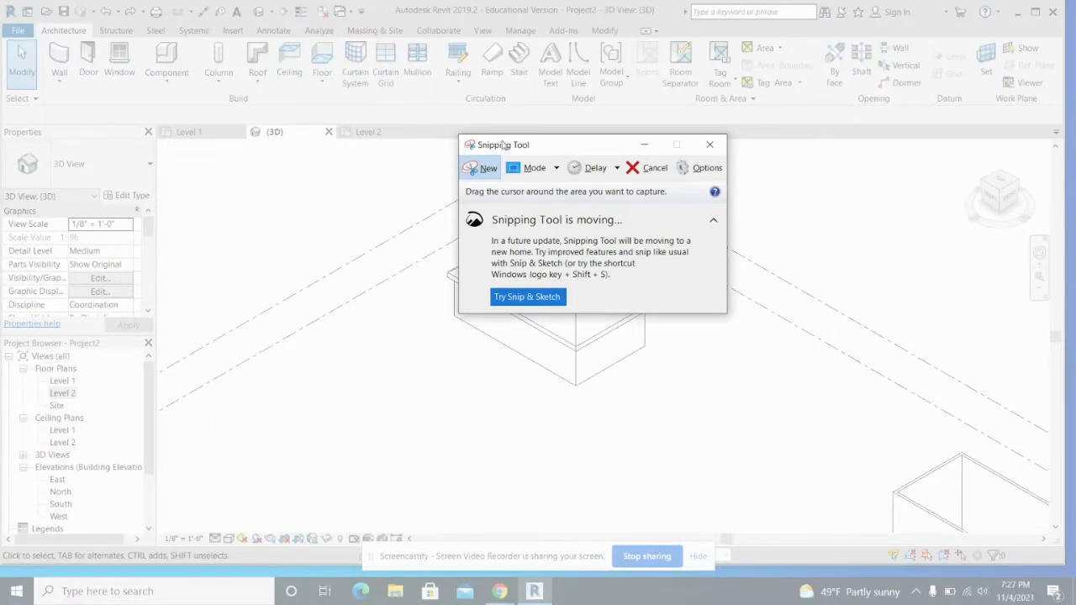
drag(505, 143, 54, 154)
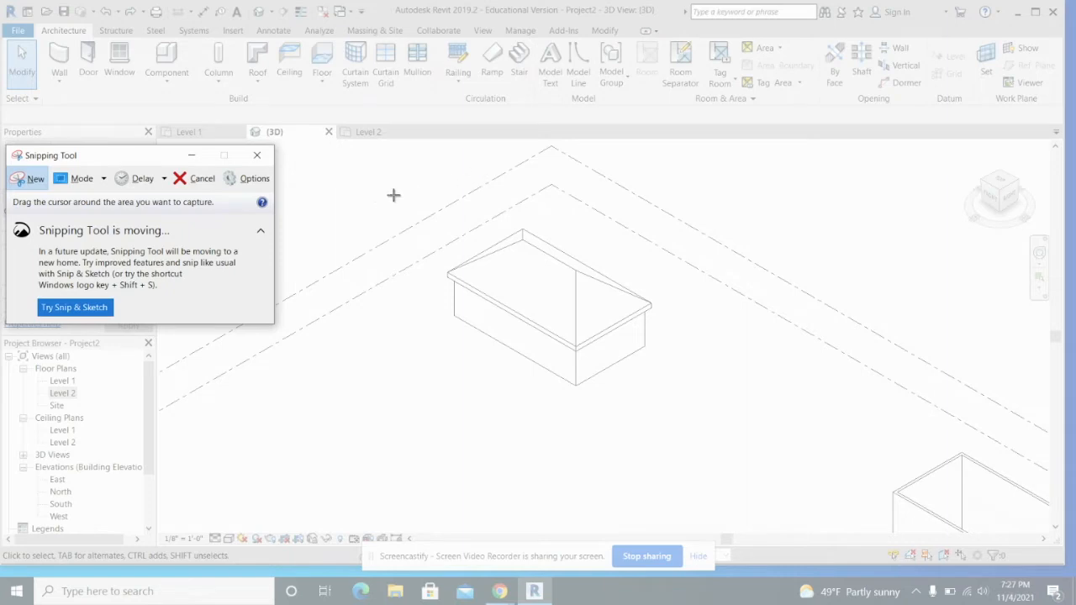
drag(332, 198, 875, 468)
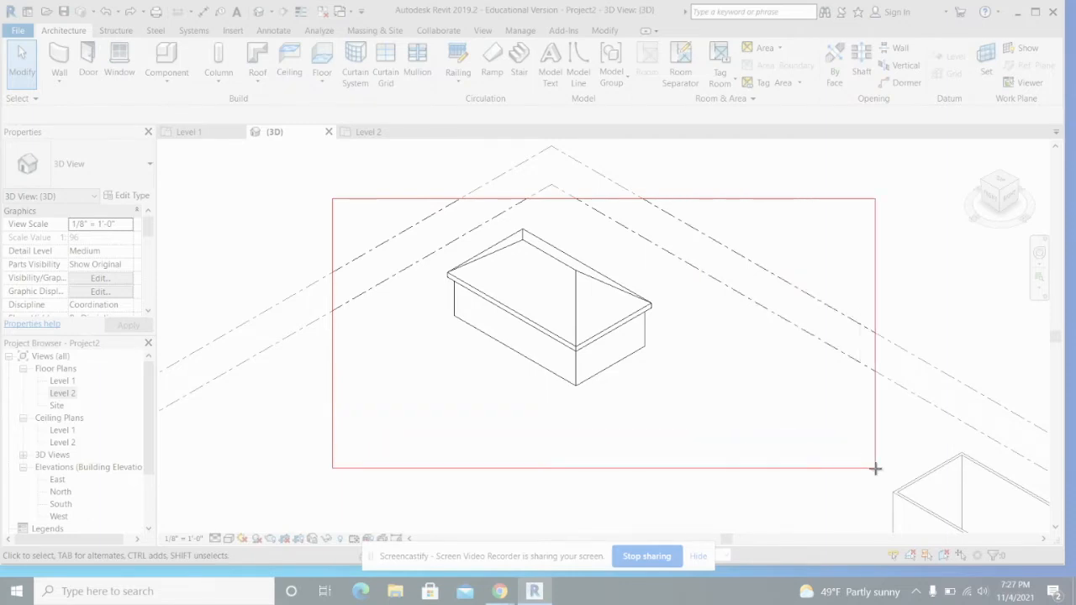
mouse_move(875, 468)
mouse_down()
mouse_move(680, 394)
mouse_move(857, 458)
mouse_up()
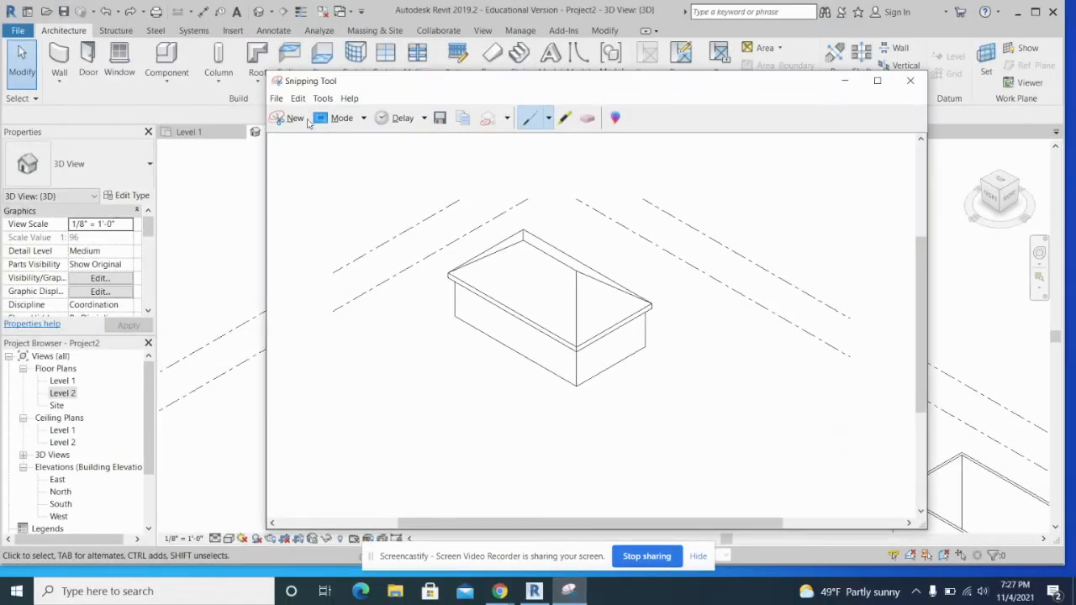
Capture a tighter snip around the roofed building and save it in Pictures as the PNG file "roof name".
click(295, 117)
drag(415, 209, 669, 404)
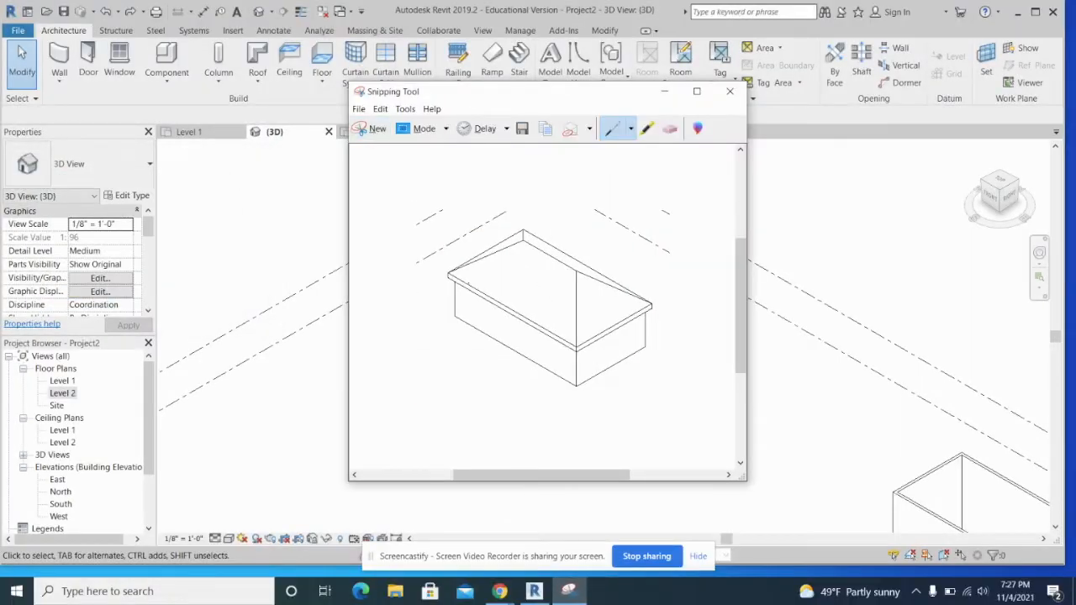
click(522, 134)
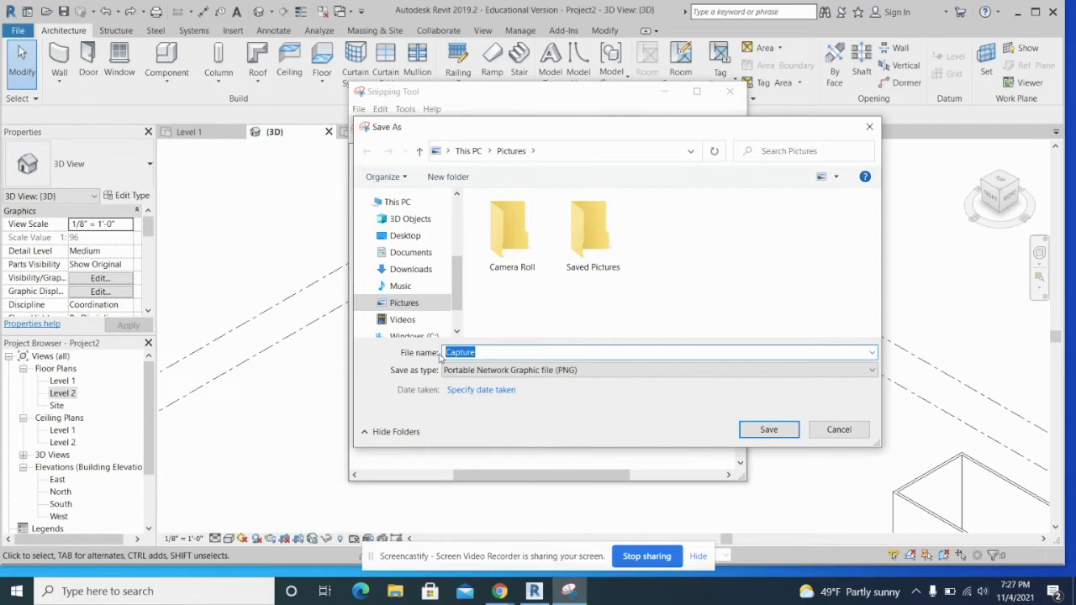
text(roof name)
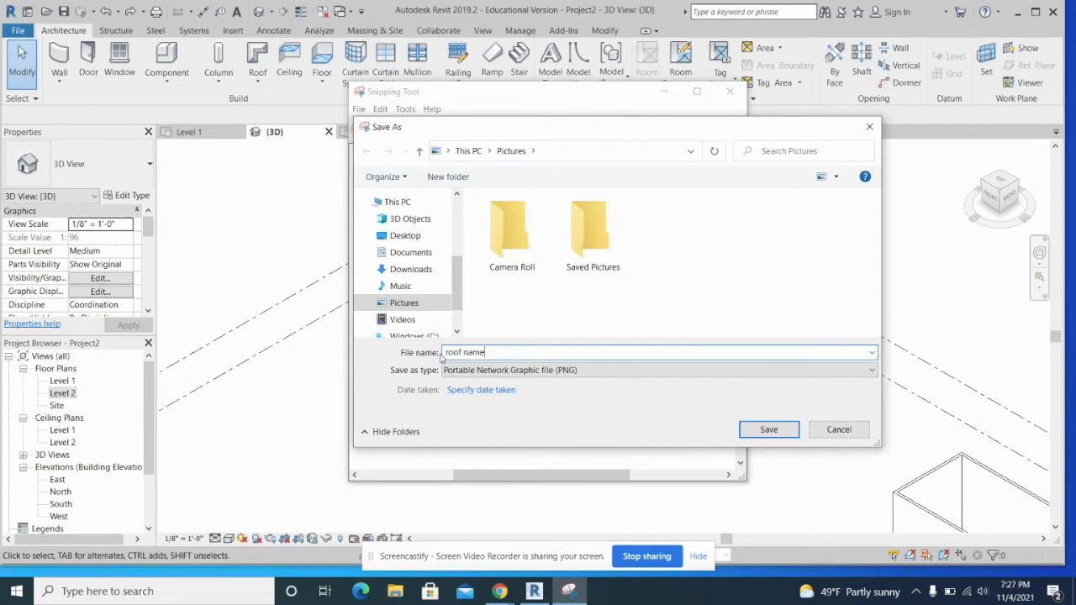
click(747, 430)
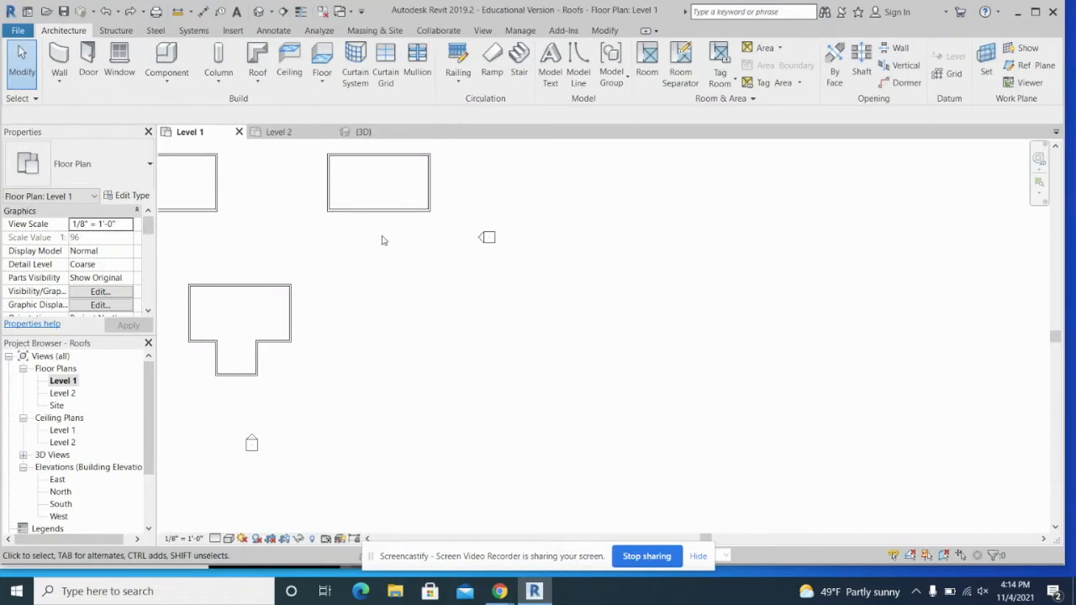
Draw a closed rectangle of Generic 8" walls about 36' by 20'-6" on Level 1, southeast of the existing buildings.
click(59, 59)
scroll(452, 341, up, 1)
middle_drag(460, 343, 375, 335)
click(286, 277)
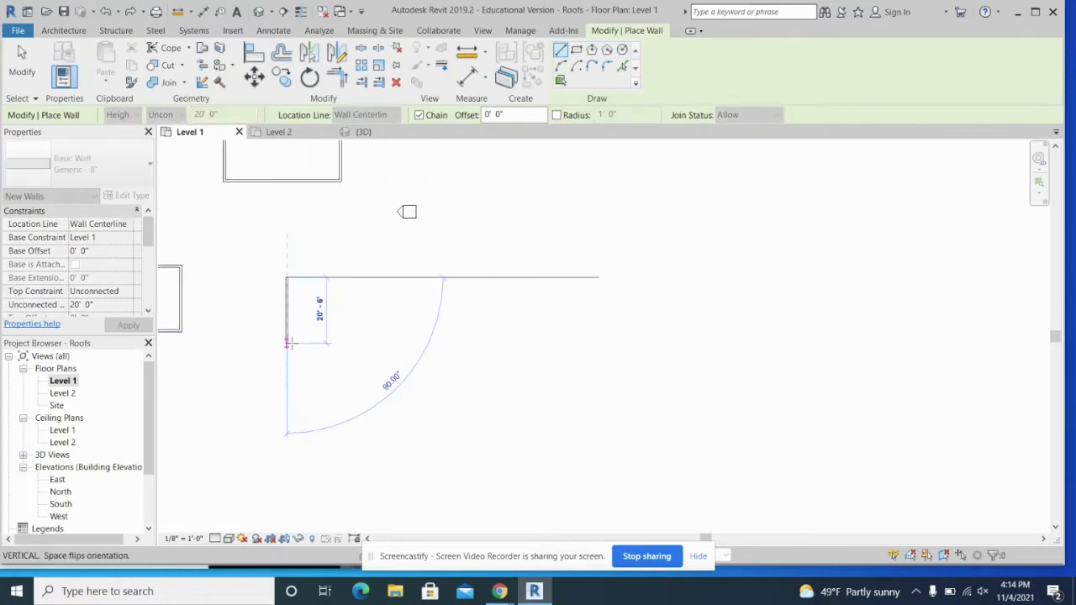
click(287, 342)
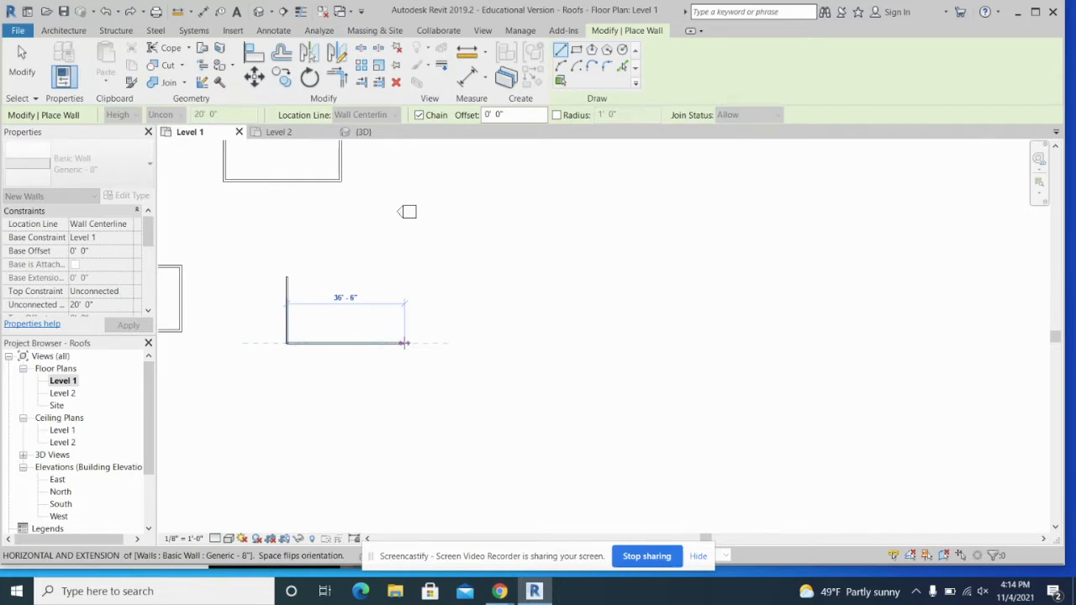
click(403, 342)
click(403, 276)
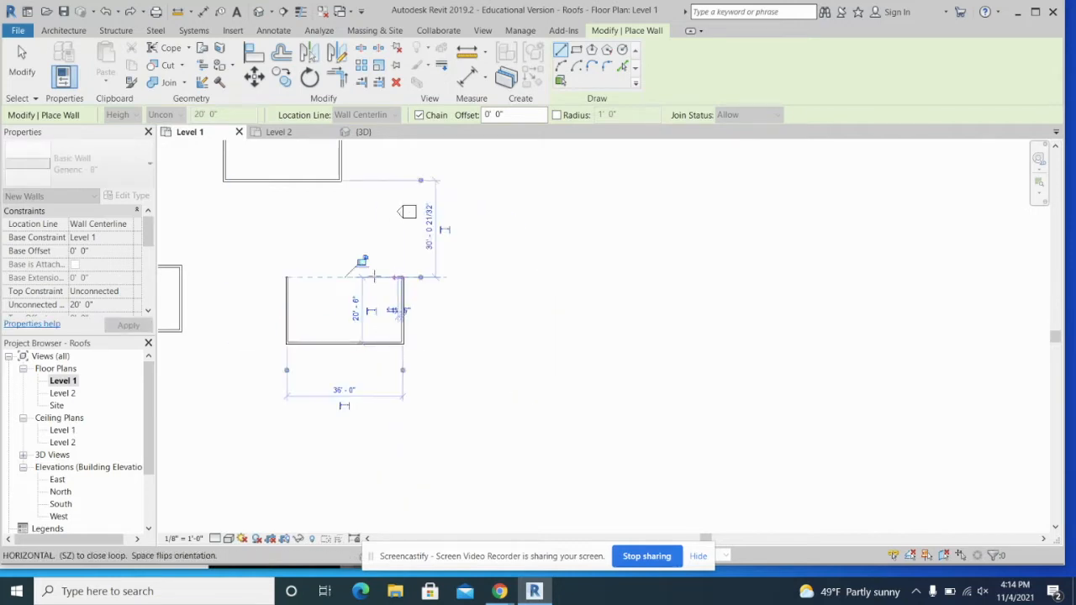
click(286, 276)
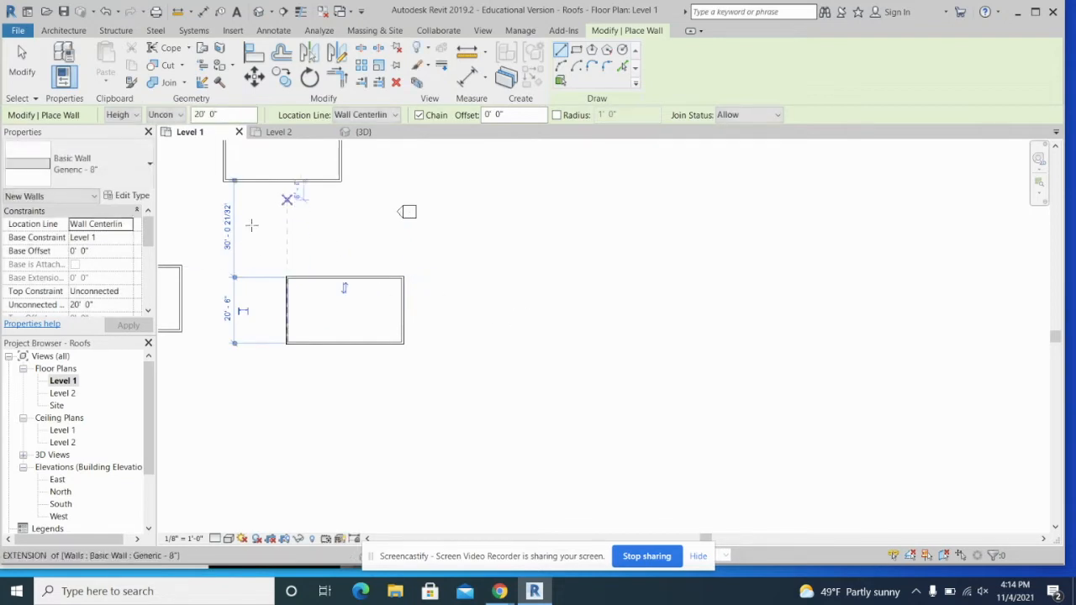
On Level 2, create a footprint roof over the new rectangle with a 1' offset and slope on all edges, attaching the walls.
double_click(73, 395)
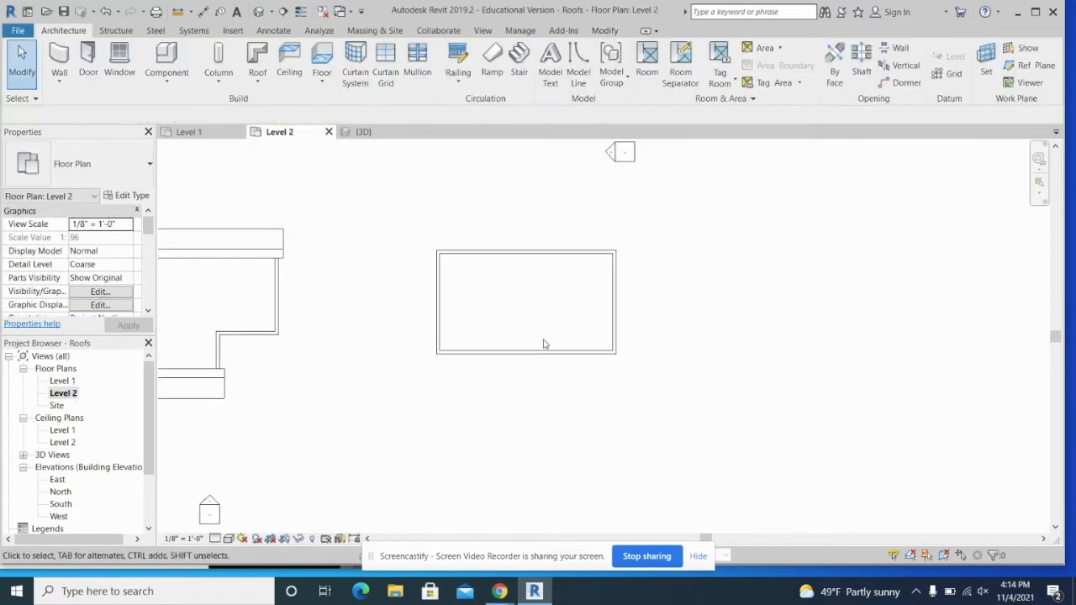
click(265, 57)
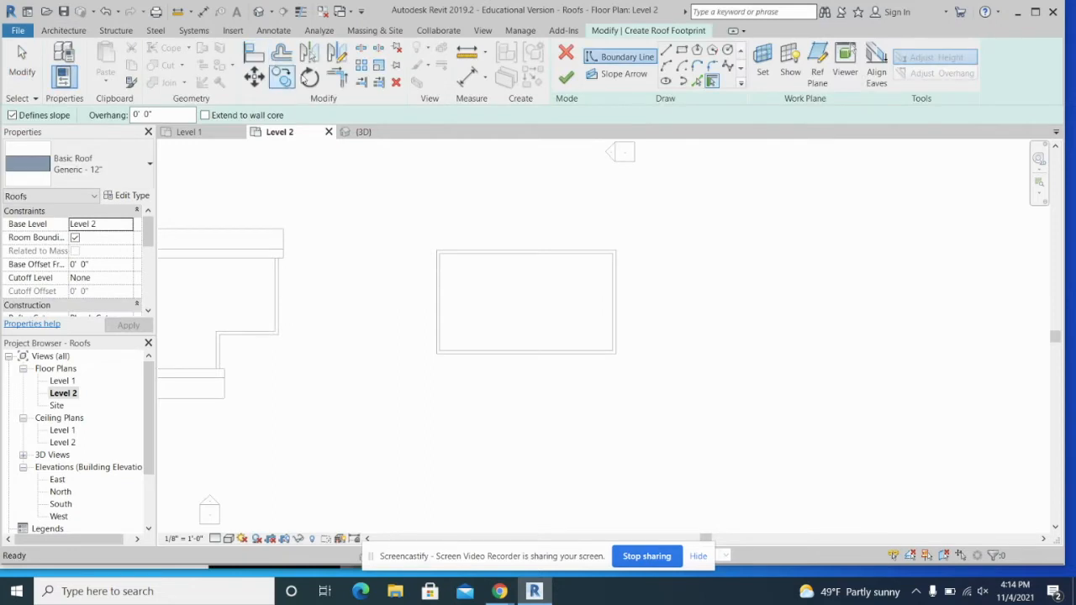
click(680, 52)
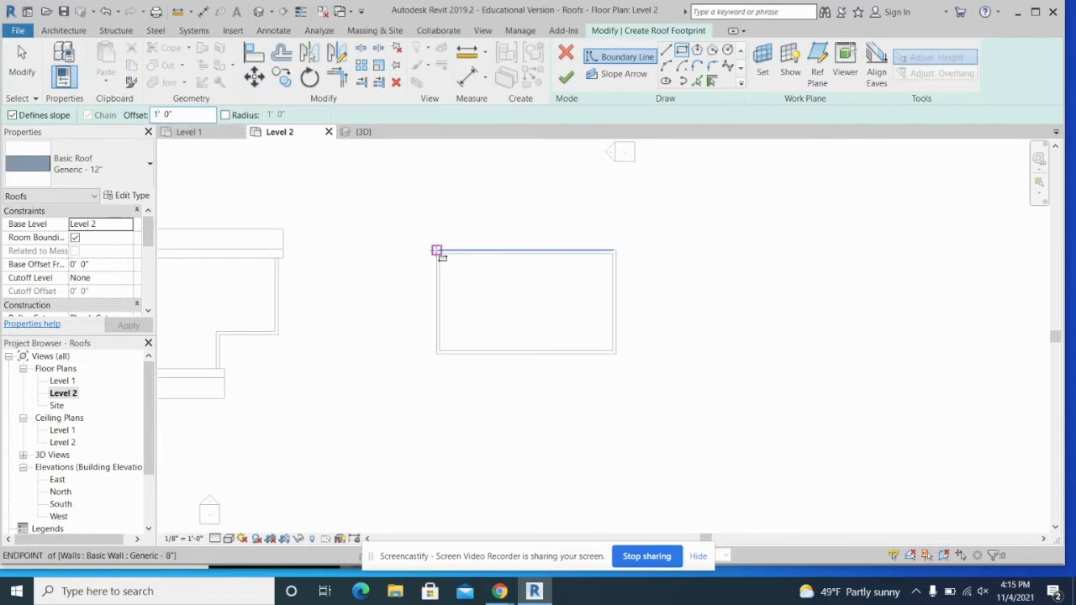
scroll(437, 251, up, 2)
click(437, 251)
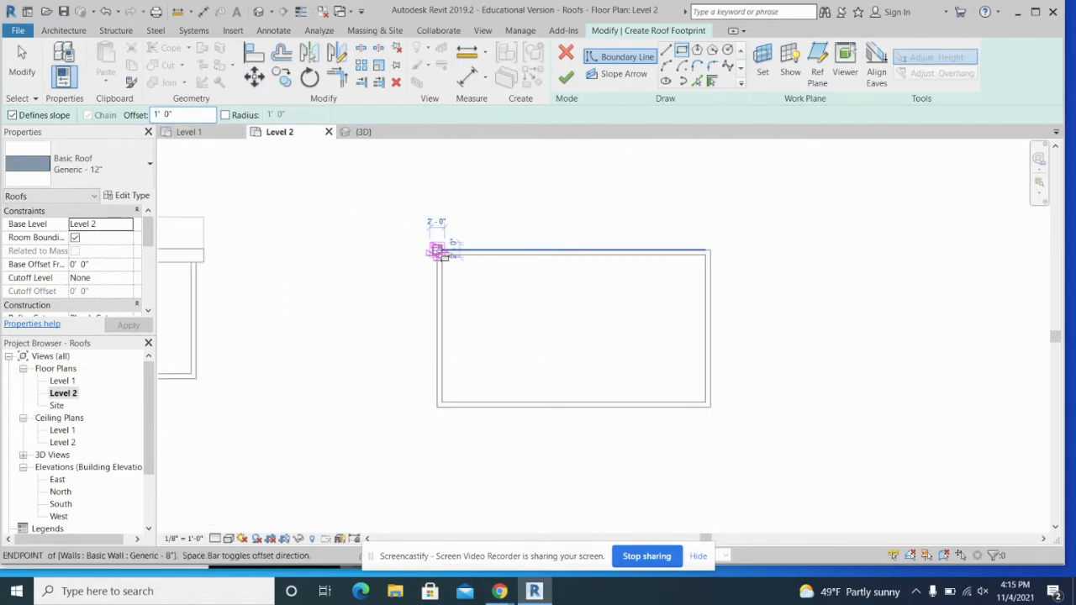
click(710, 408)
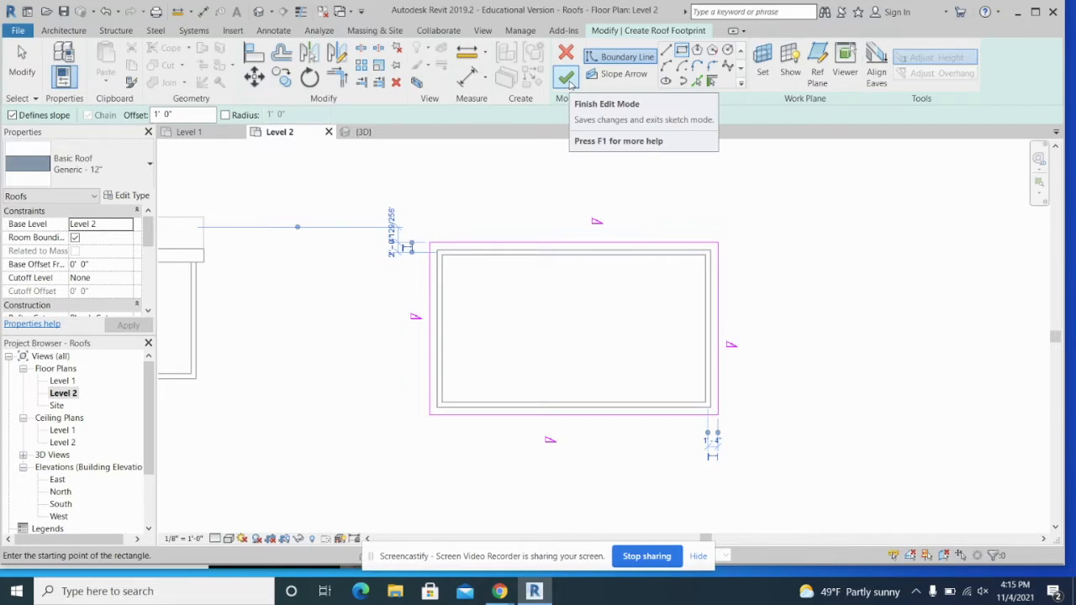
click(567, 78)
click(578, 307)
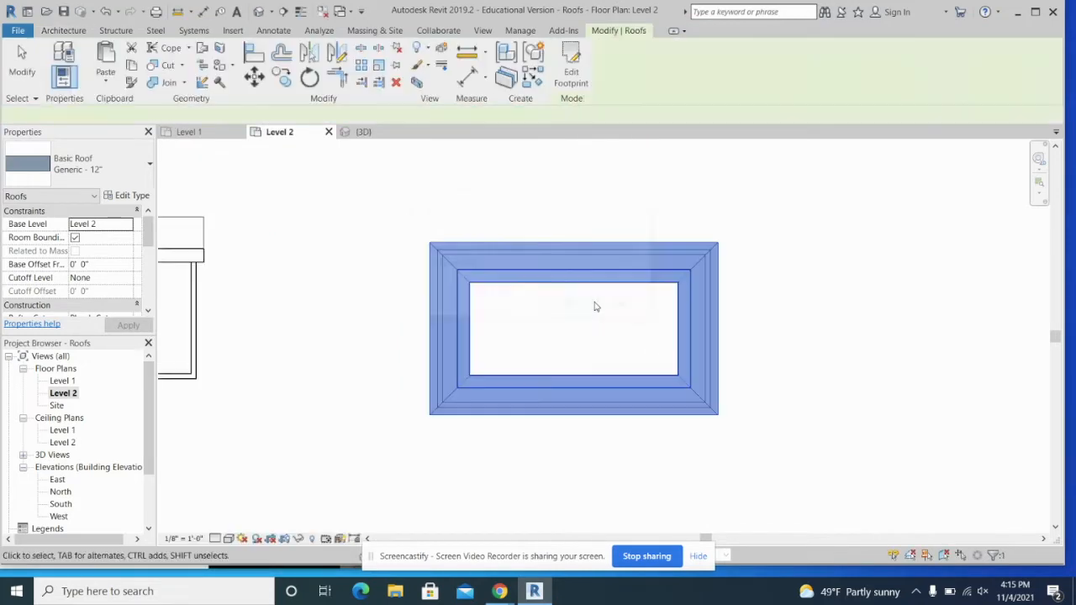
Inspect the new roof in the 3D view and clear its selection.
click(361, 132)
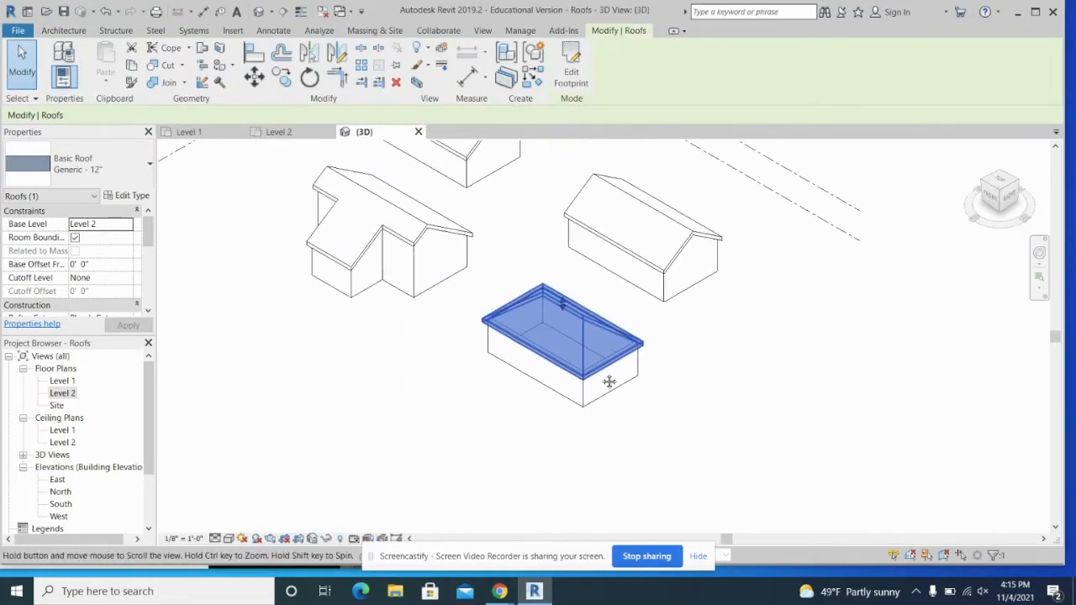
scroll(547, 326, up, 4)
click(328, 437)
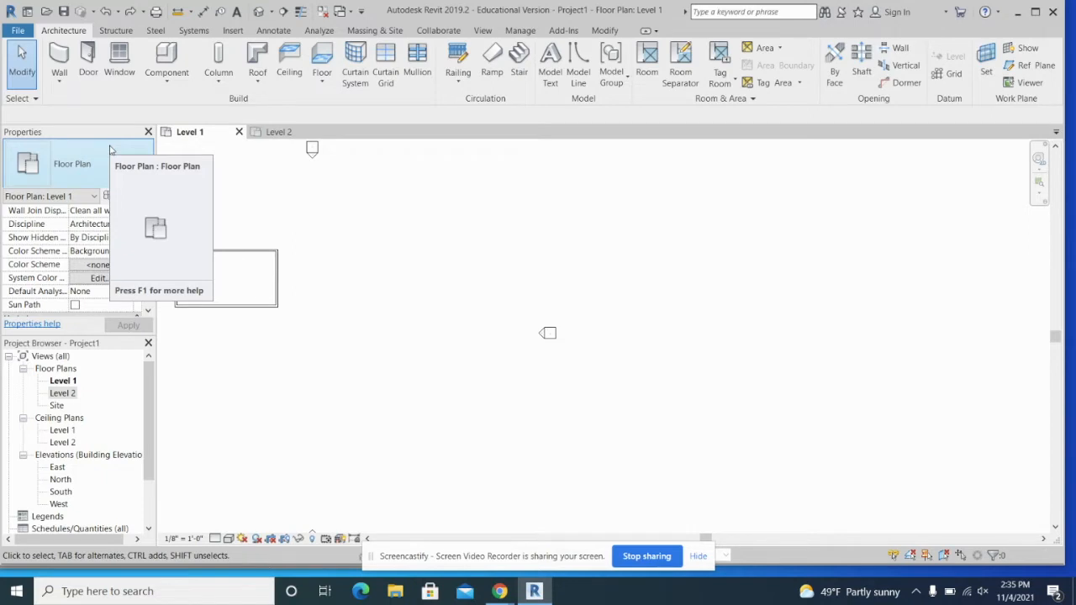
Draw a closed rectangle of Generic 8" walls about 36' by 20' on Level 1, east of and aligned with the existing one.
click(59, 59)
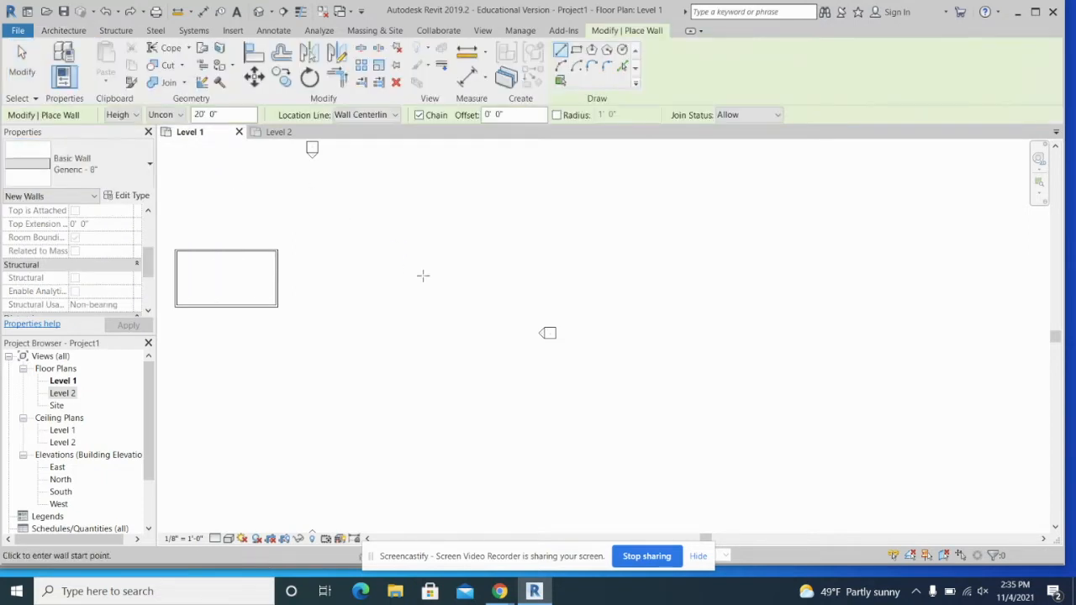
click(388, 250)
click(388, 305)
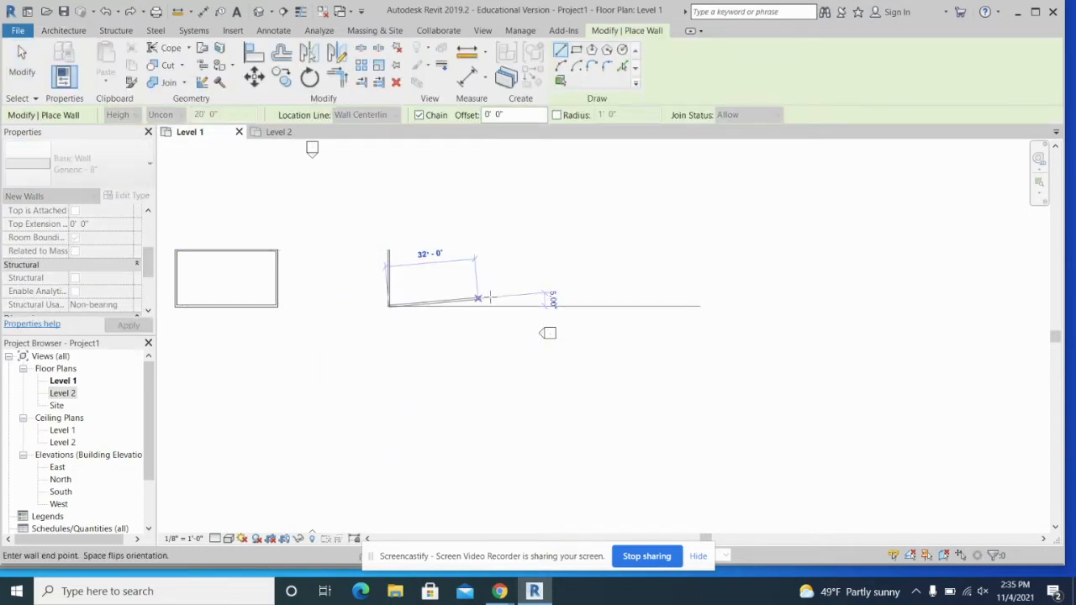
click(490, 305)
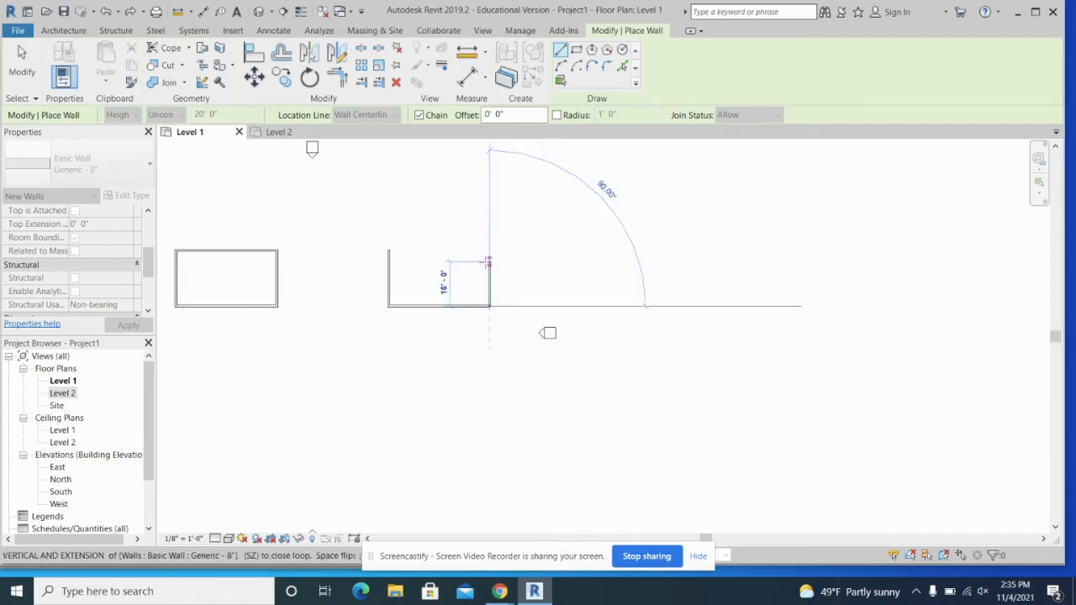
click(490, 250)
click(388, 249)
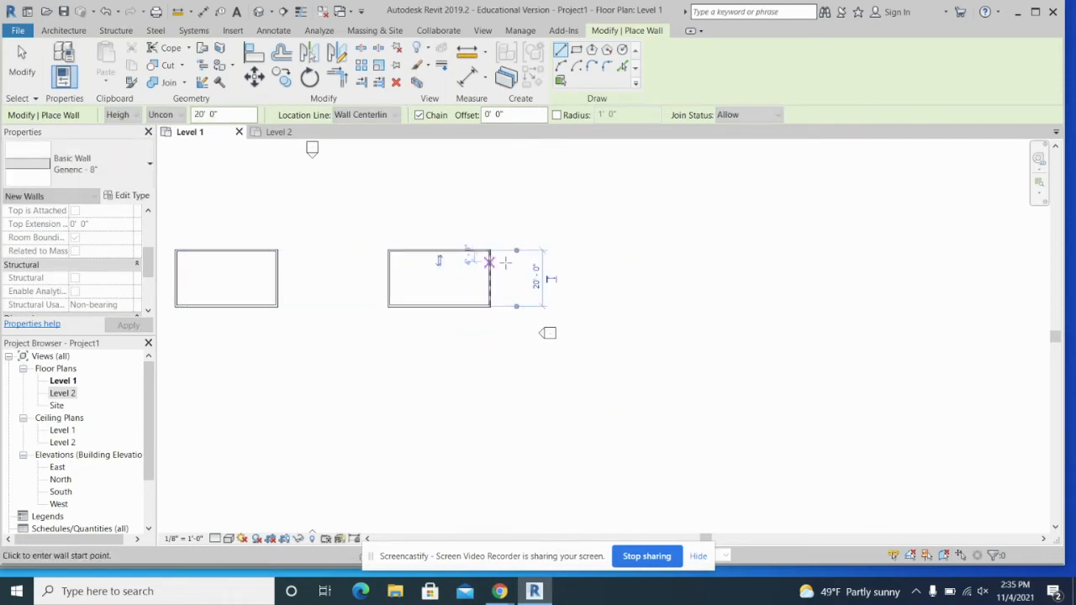
On Level 2, sketch a rectangular roof footprint around the new walls with a 1' offset.
click(275, 134)
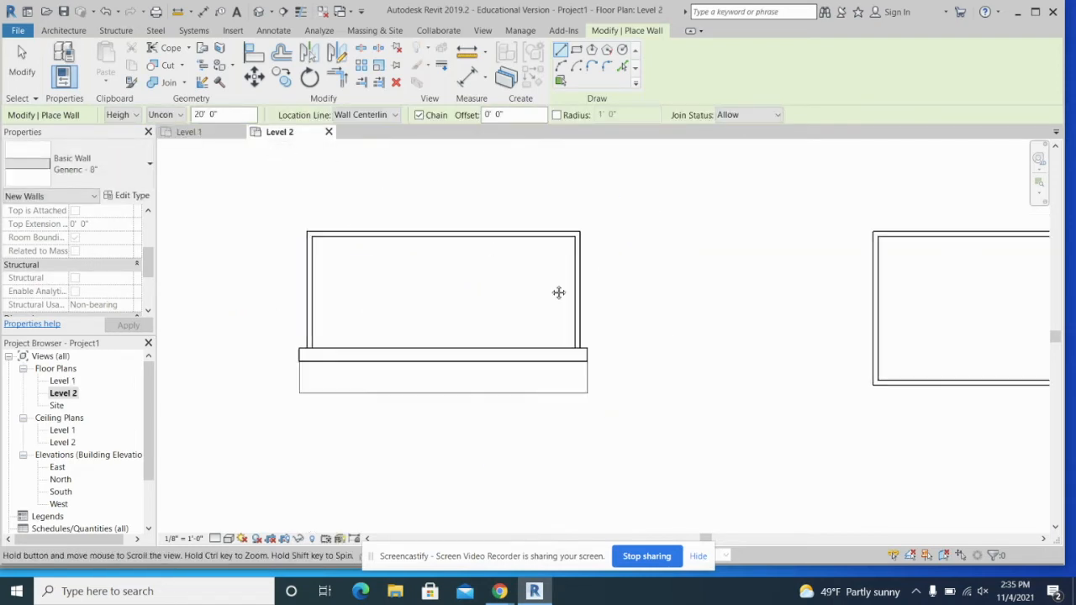
click(64, 30)
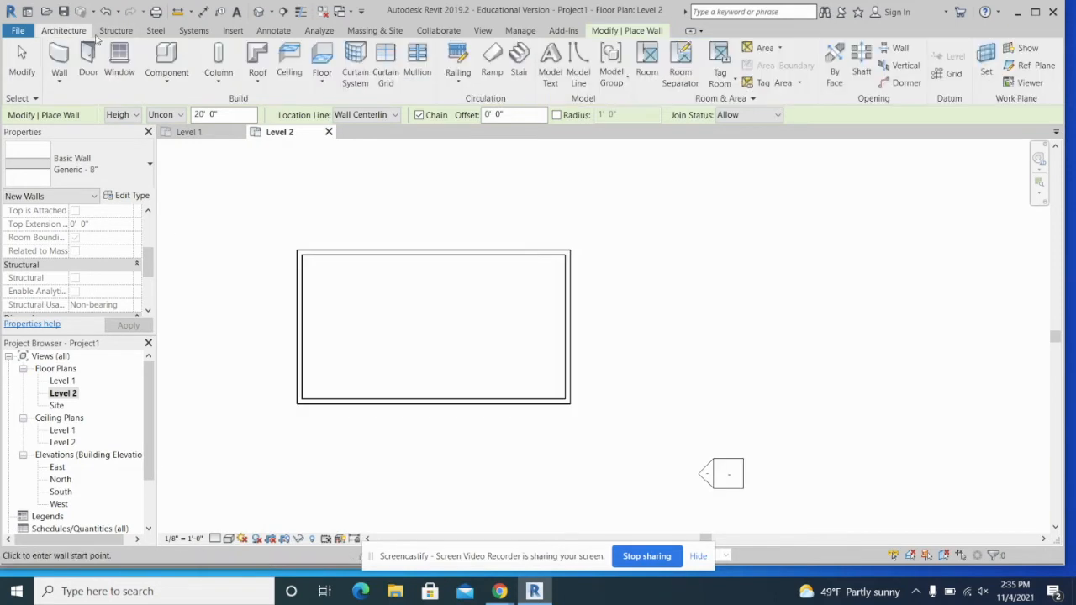
click(258, 56)
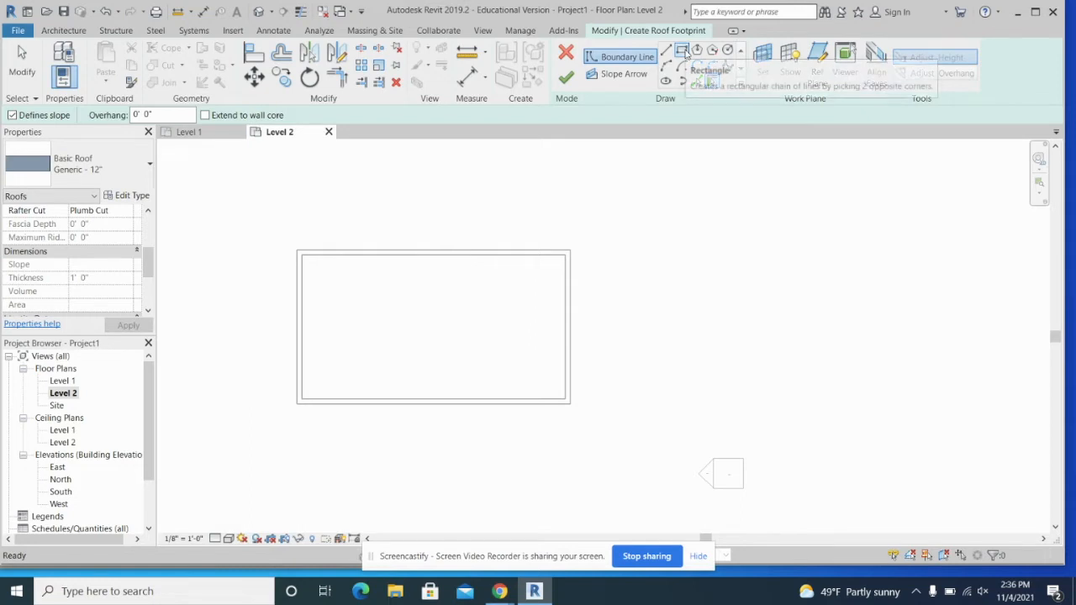
click(682, 51)
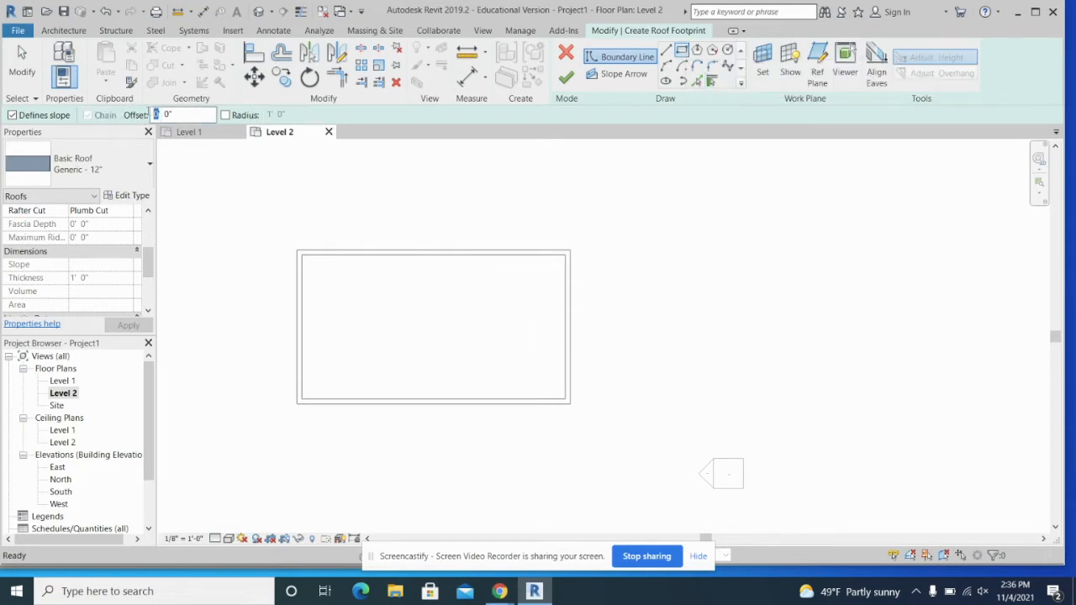
text(1)
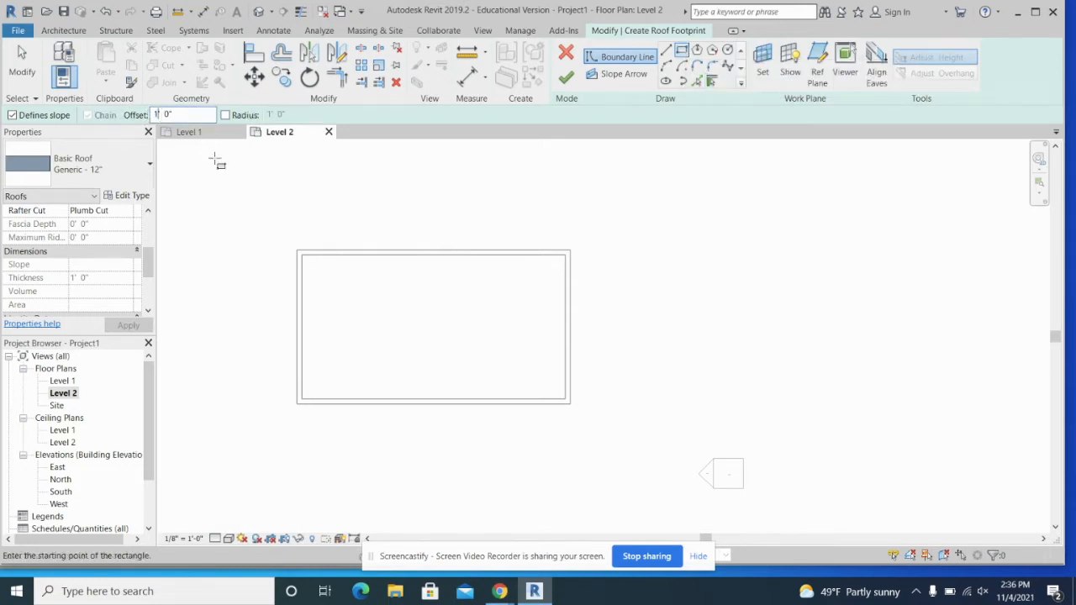
click(295, 251)
click(566, 400)
key(Escape)
key(Escape)
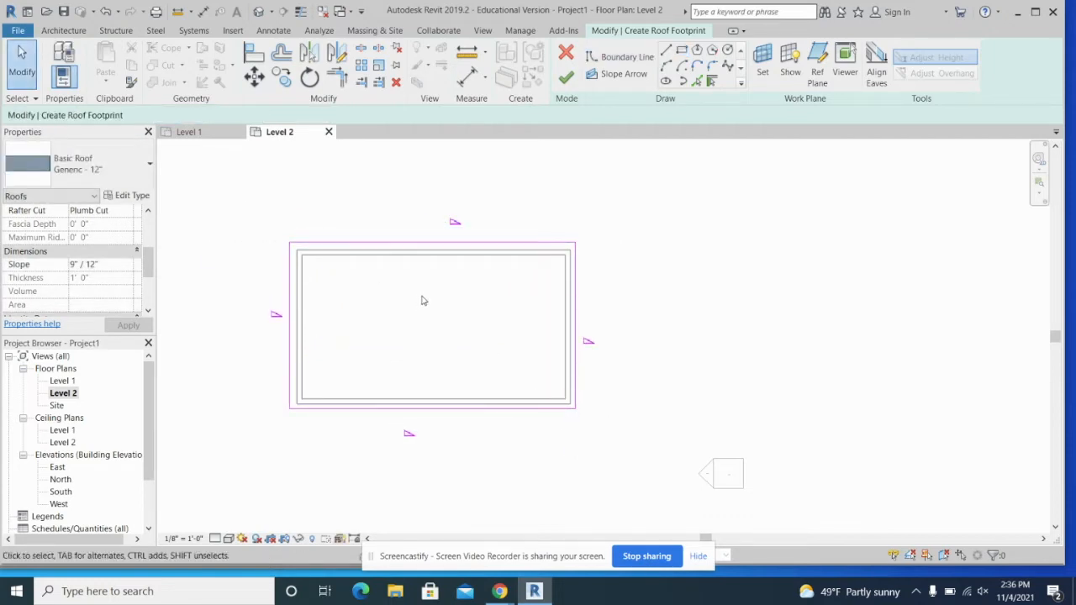
Turn off the slope definition for the two short end edges of the roof footprint.
drag(617, 309, 291, 367)
drag(251, 338, 251, 337)
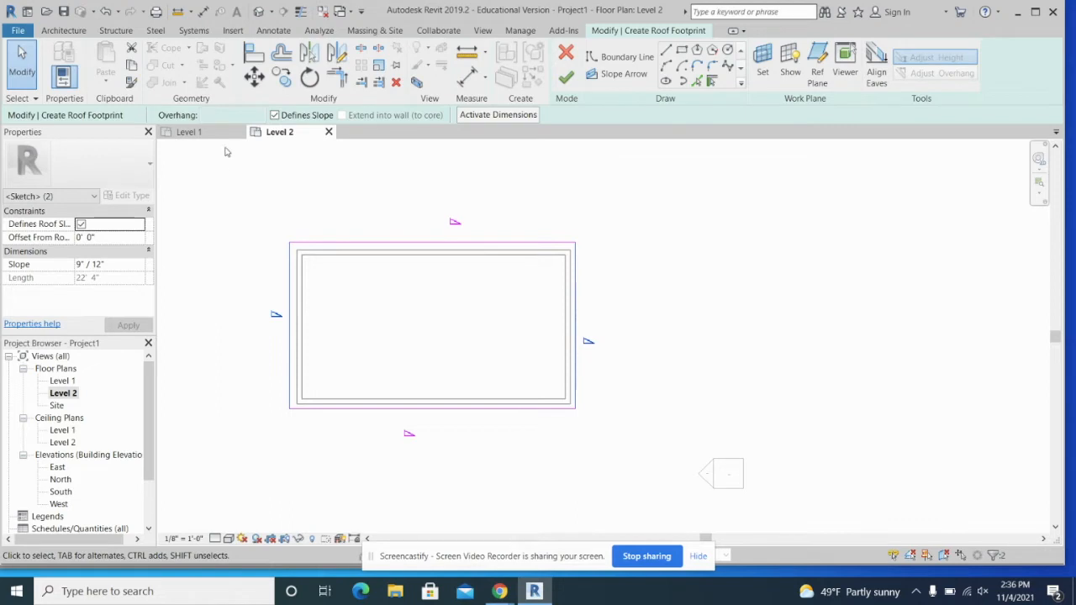
drag(609, 318, 266, 322)
Set the slope of the two long footprint edges to 8" / 12".
drag(426, 196, 413, 429)
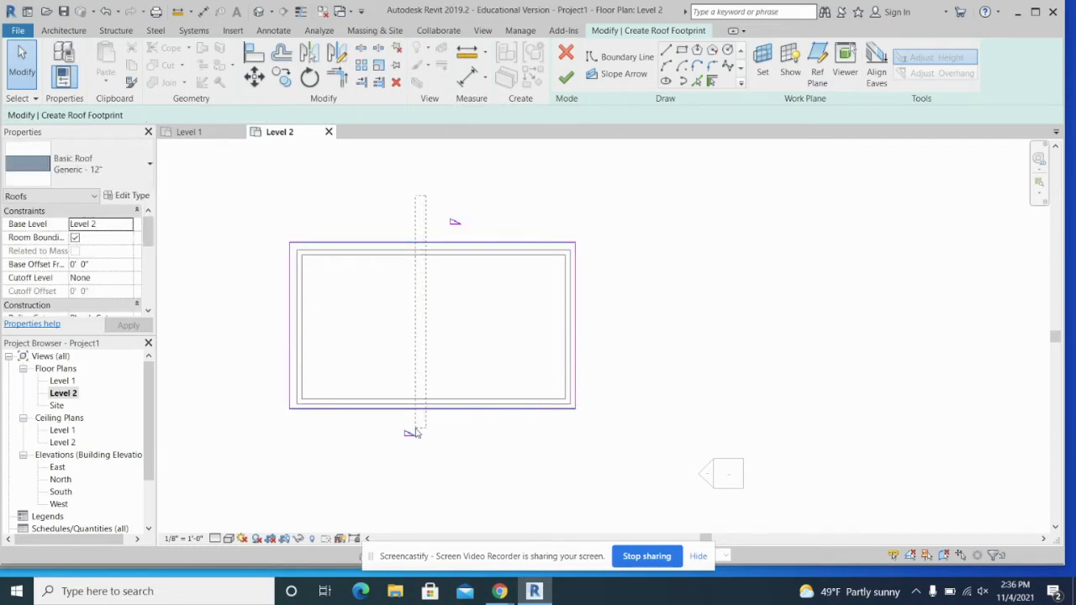
drag(414, 432, 412, 434)
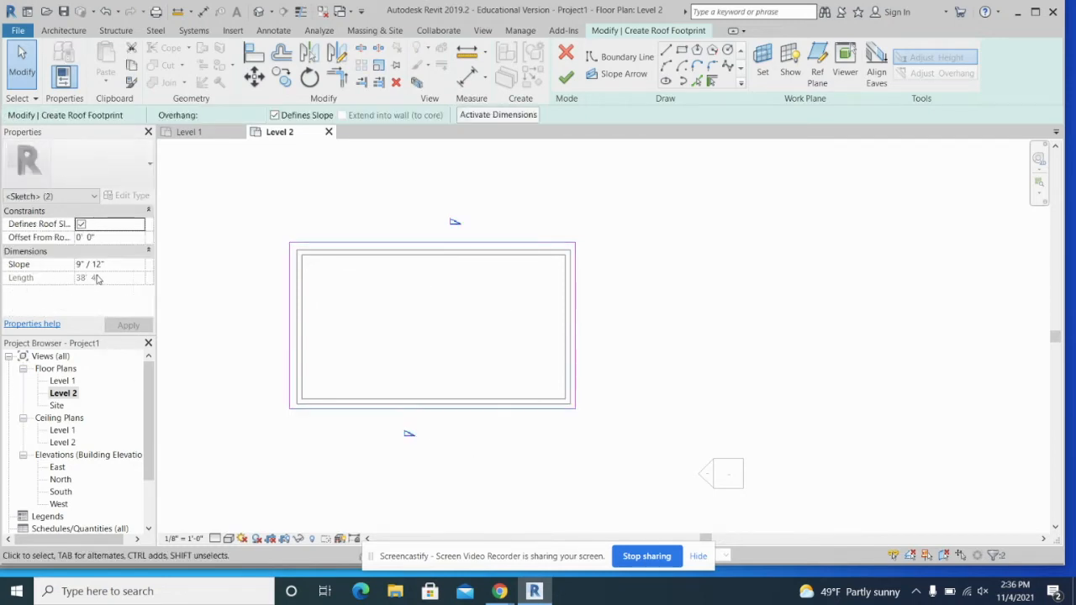
click(83, 267)
click(128, 324)
Finish the gable roof with the highlighted walls attached to it, and open the default 3D view.
click(565, 77)
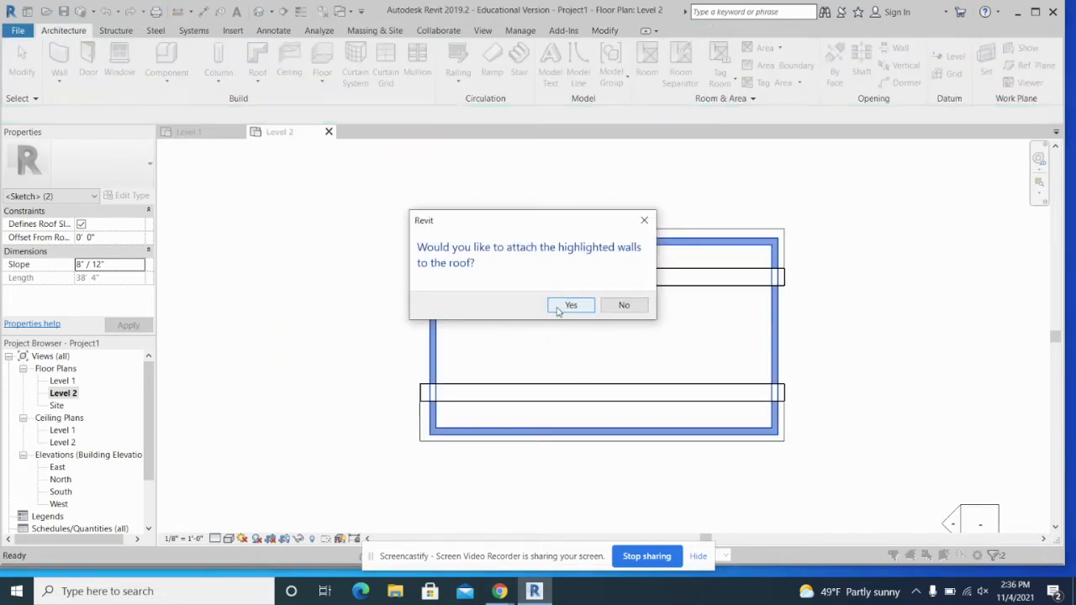
click(570, 305)
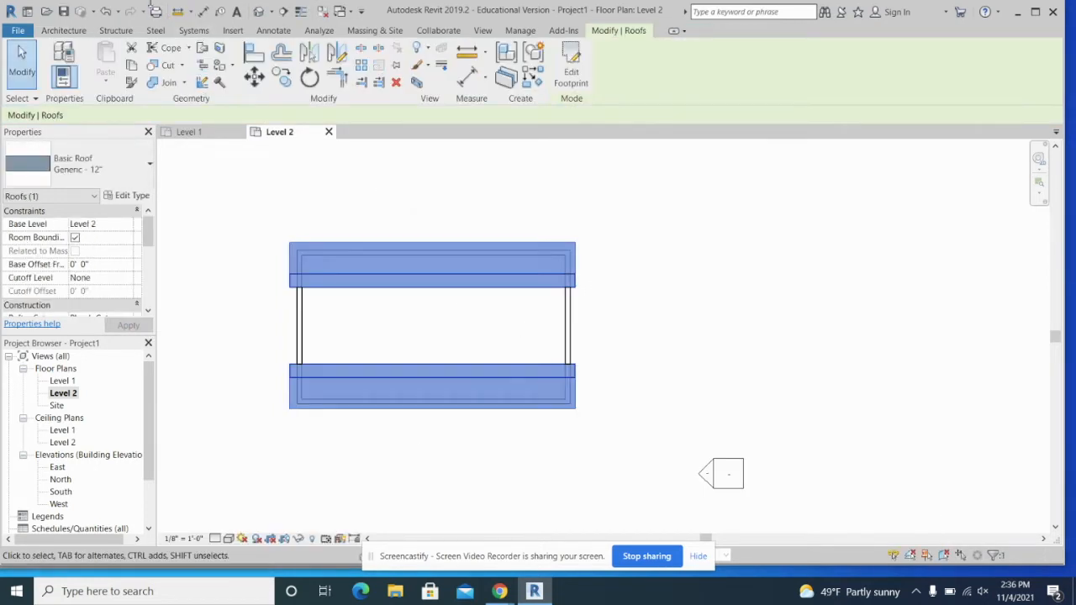
click(258, 11)
scroll(454, 251, up, 5)
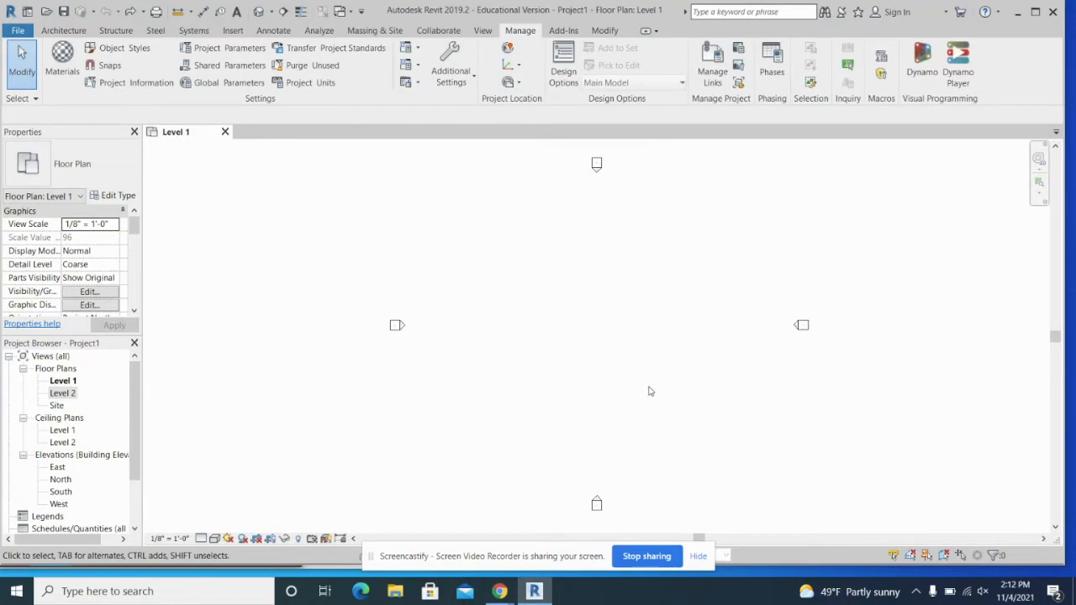
Draw a closed rectangle of Generic - 8" walls on Level 1, 36' long and 20' wide.
click(74, 32)
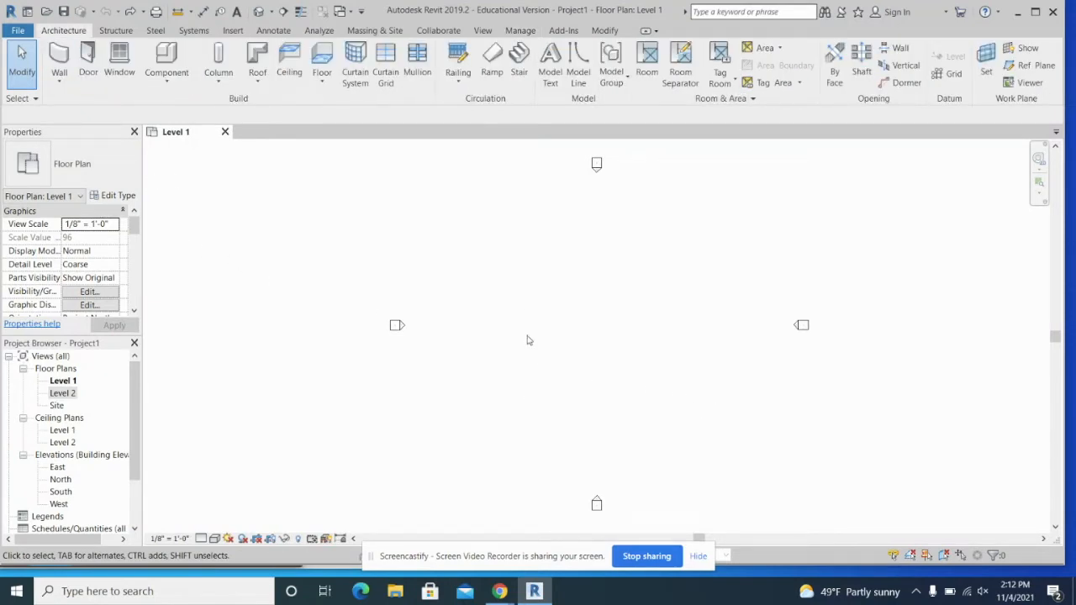
click(59, 61)
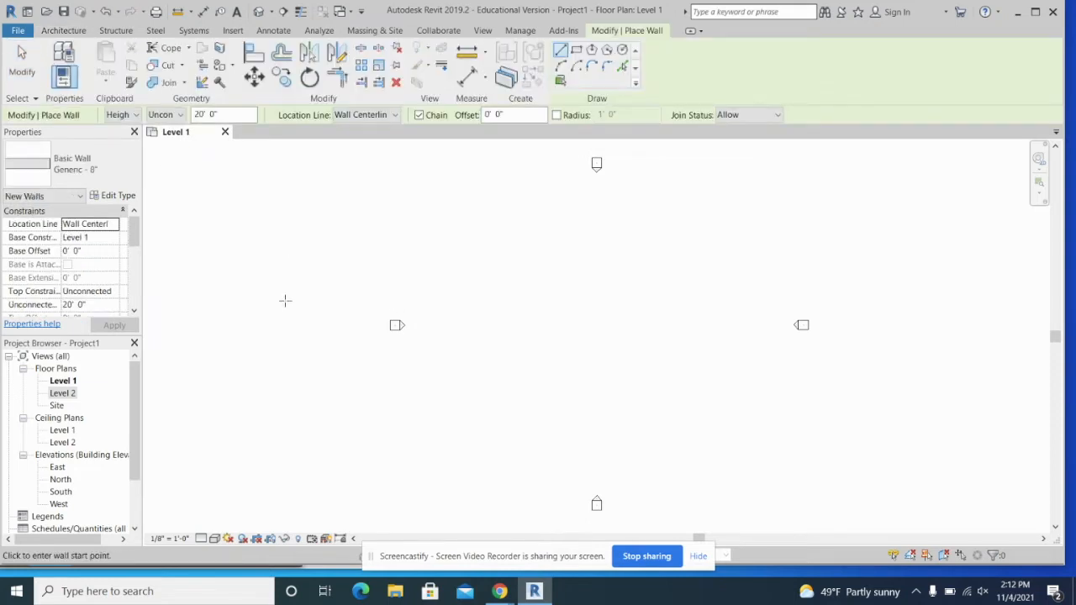
click(478, 252)
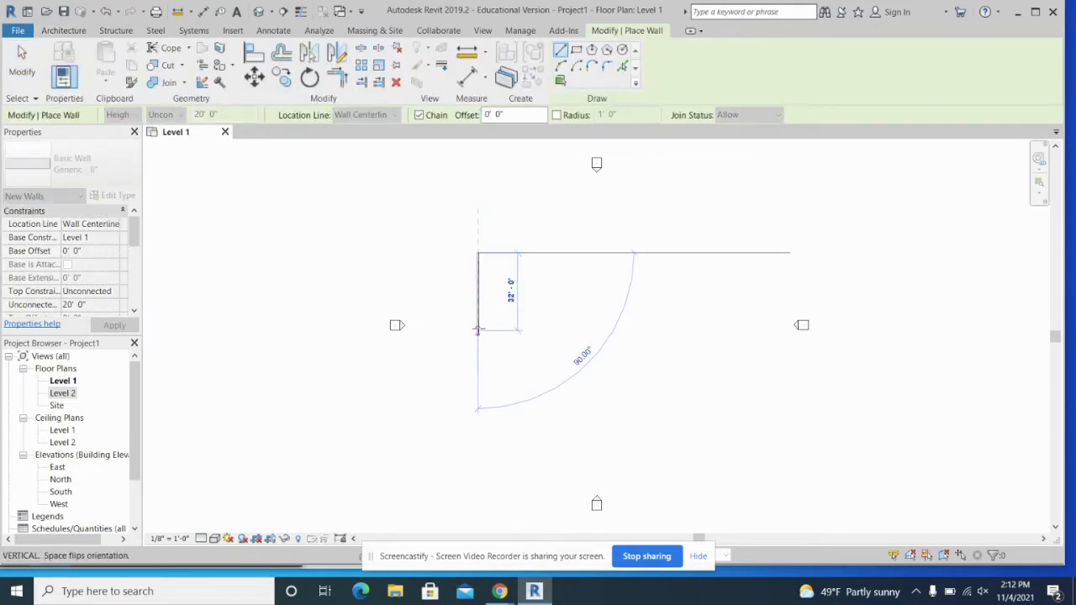
click(477, 301)
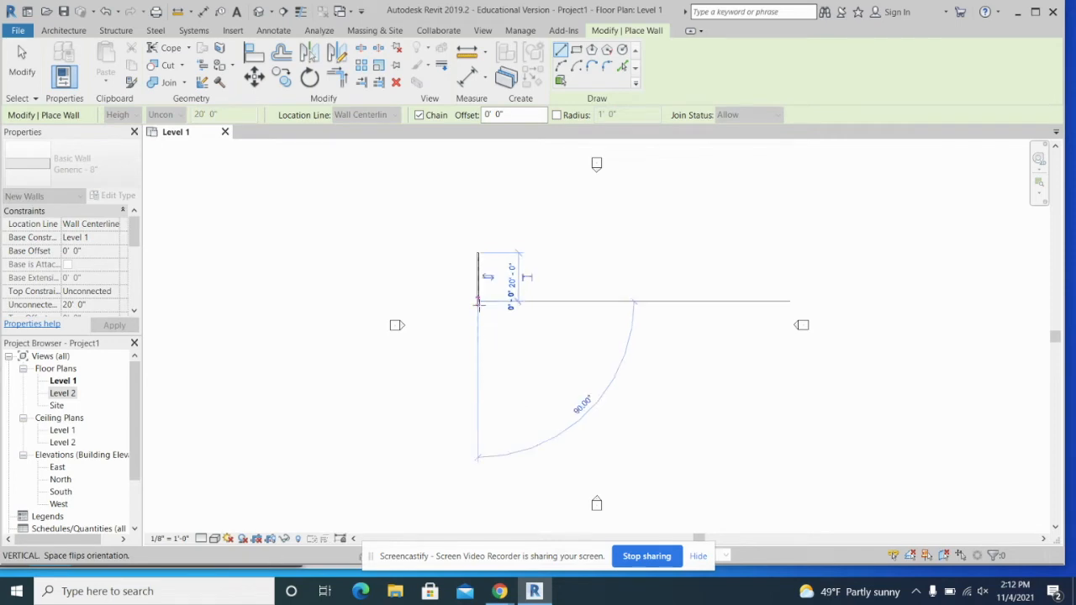
click(562, 300)
click(566, 252)
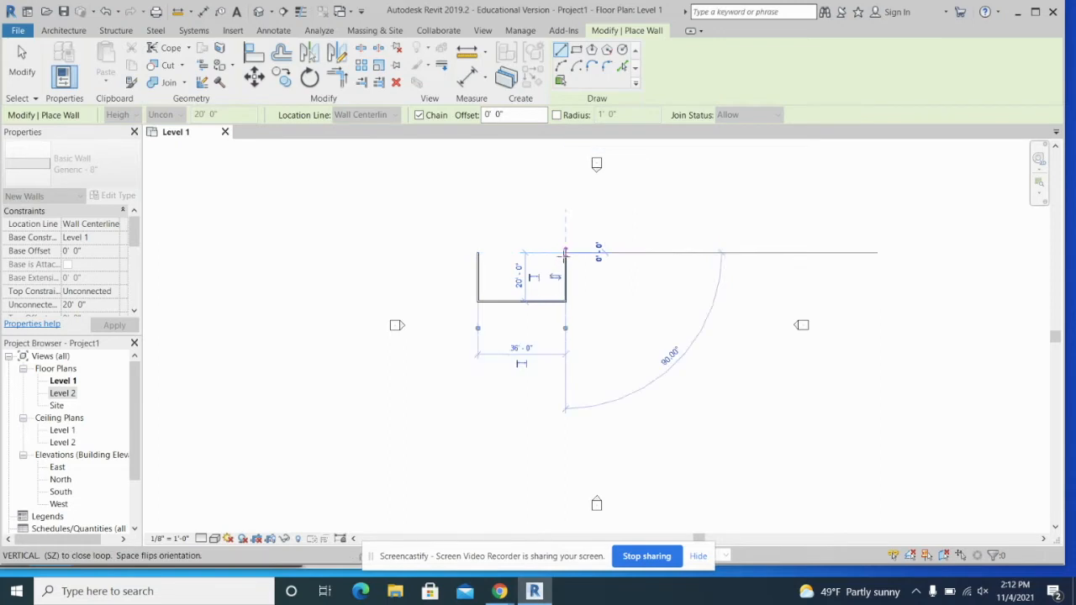
click(477, 252)
scroll(521, 258, up, 5)
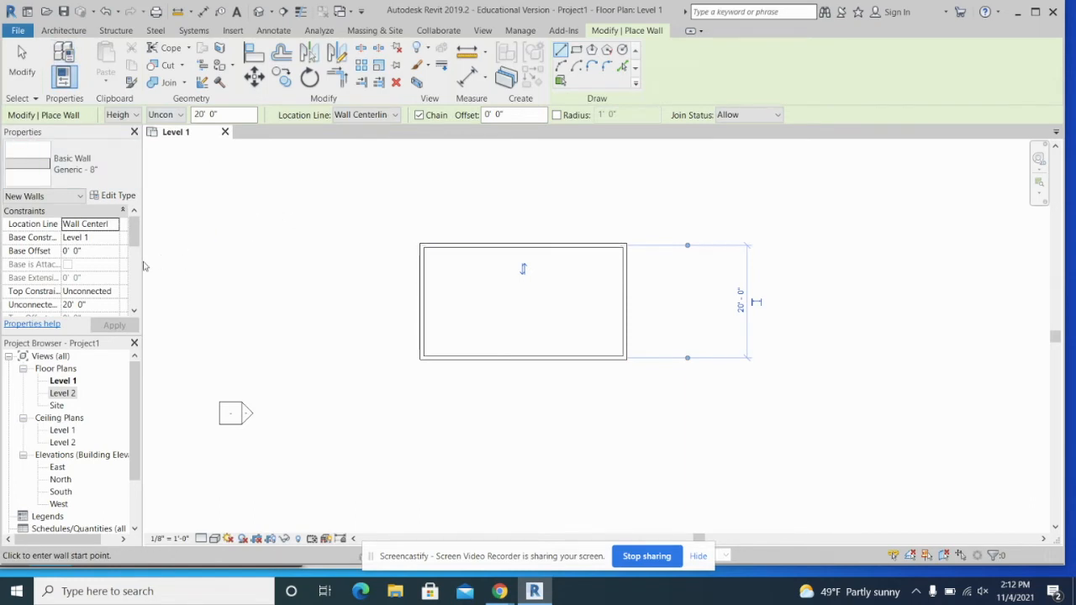
On Level 2, sketch a rectangular roof footprint around the walls with a 1' offset.
double_click(64, 394)
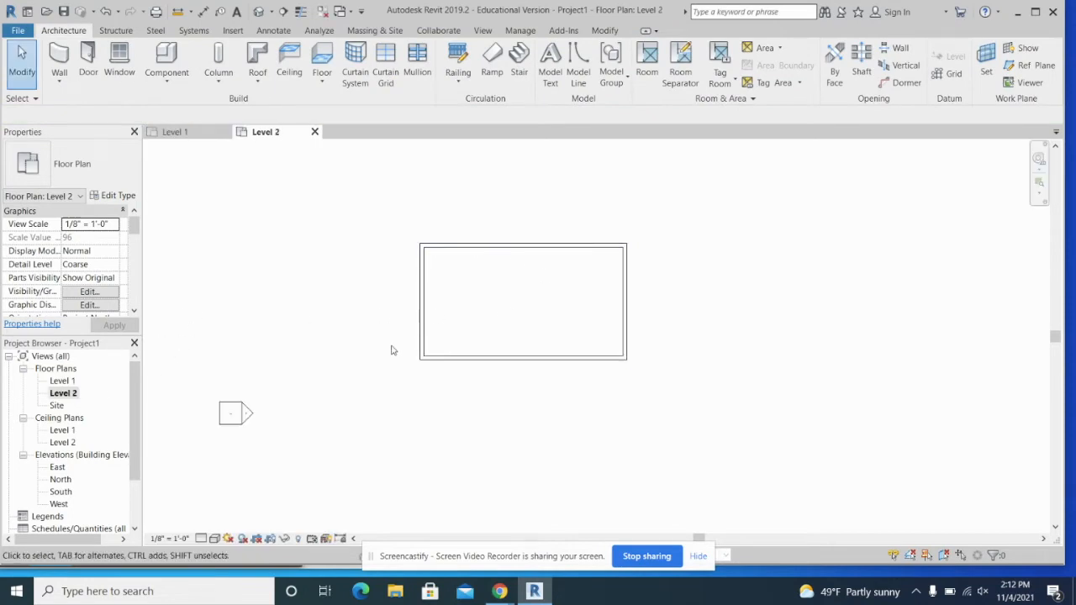
click(252, 56)
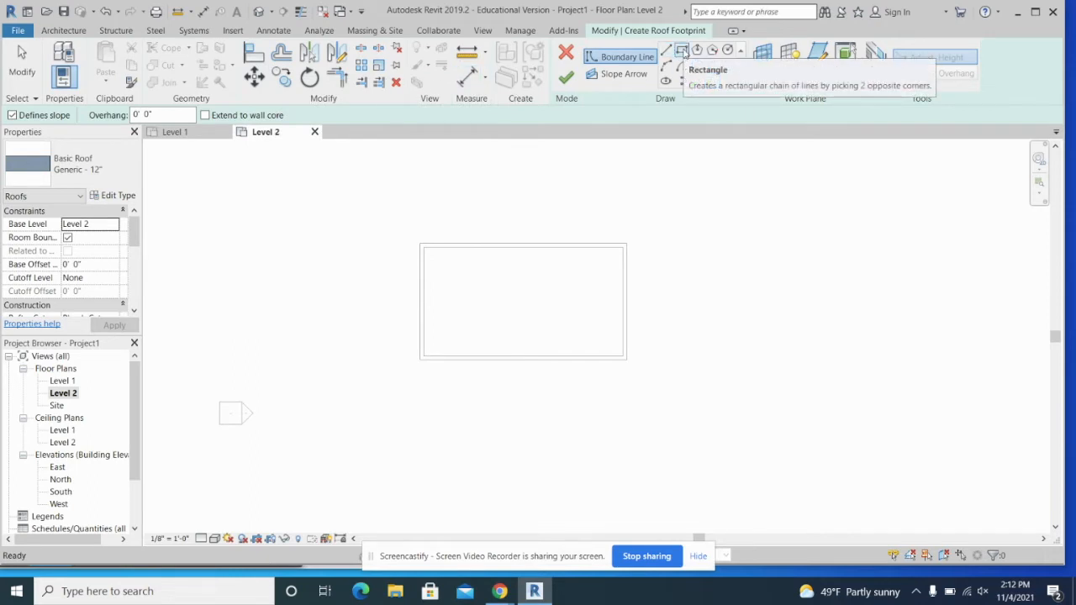
click(682, 51)
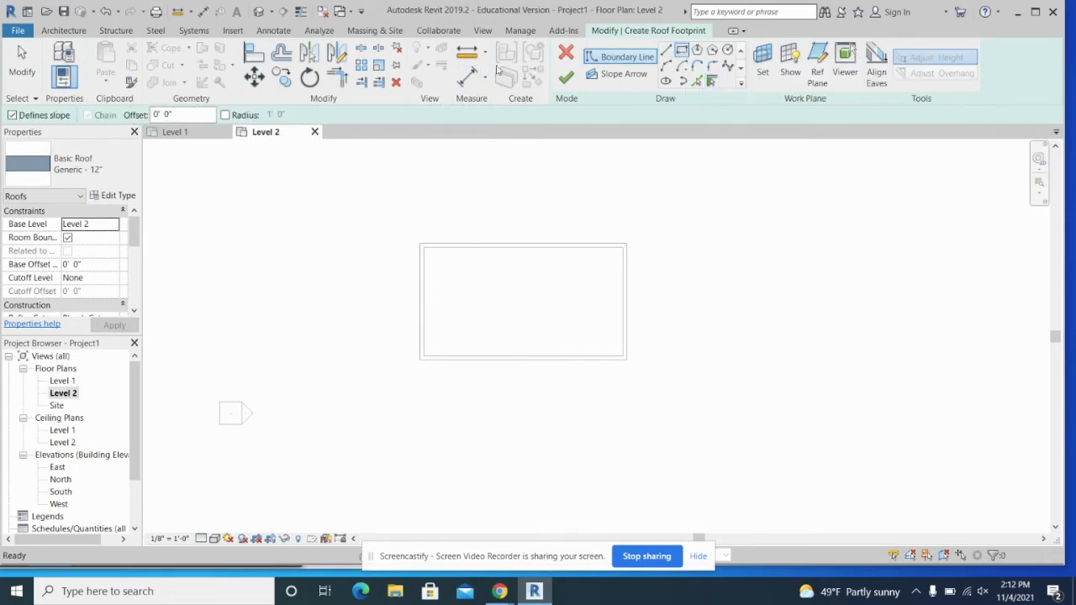
click(156, 114)
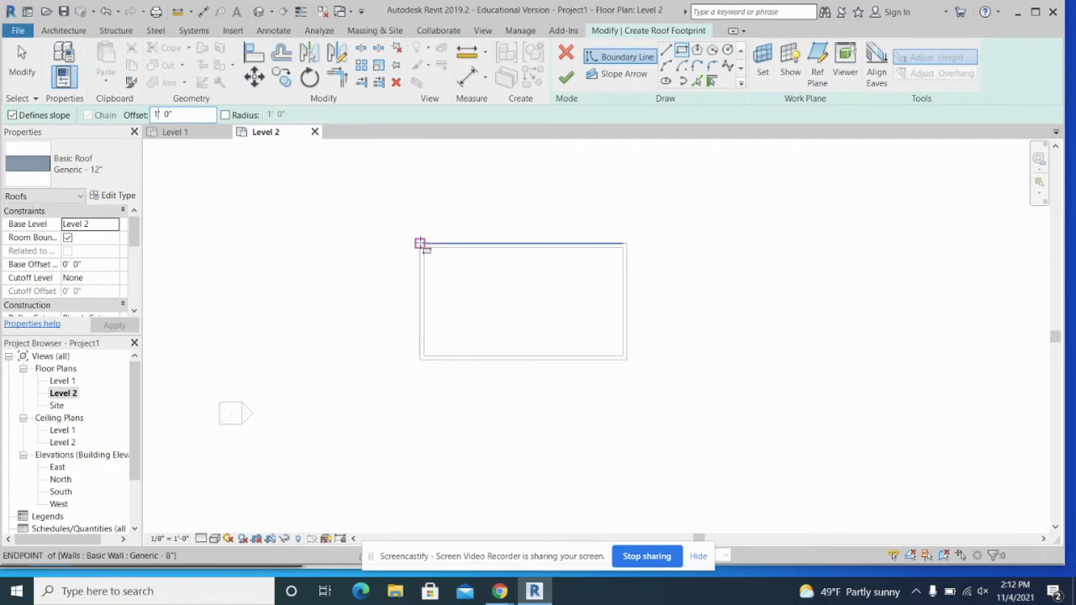
scroll(420, 244, up, 3)
click(420, 243)
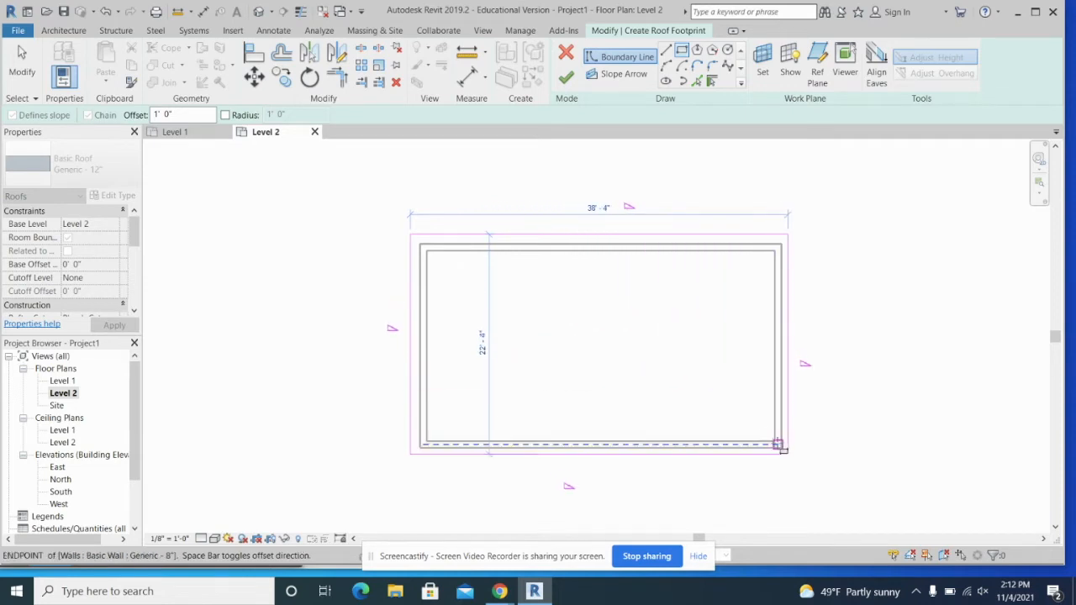
click(778, 446)
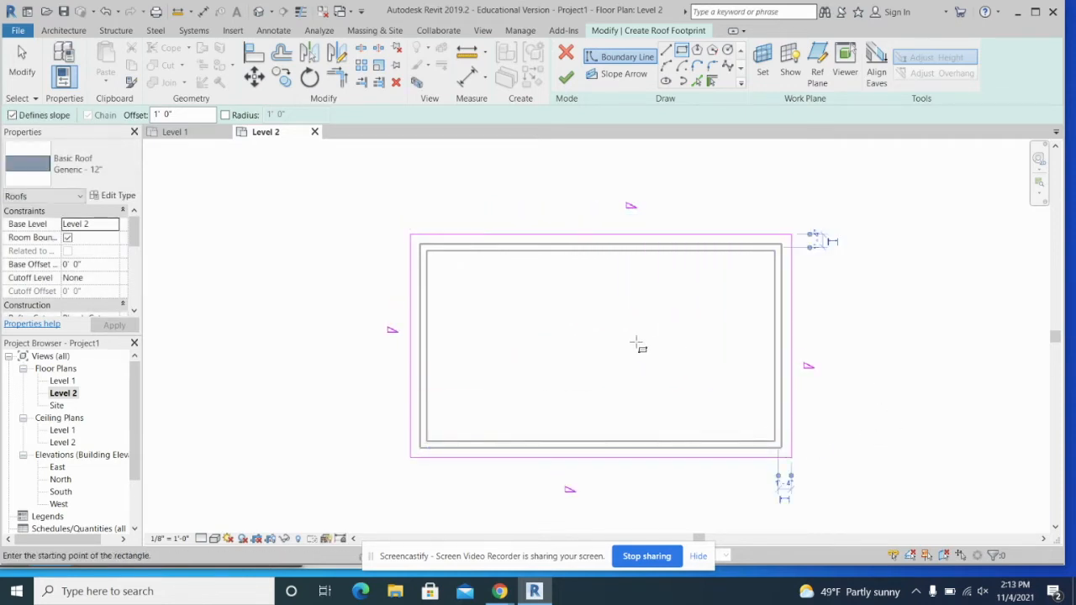
scroll(639, 344, down, 2)
middle_drag(639, 343, 547, 297)
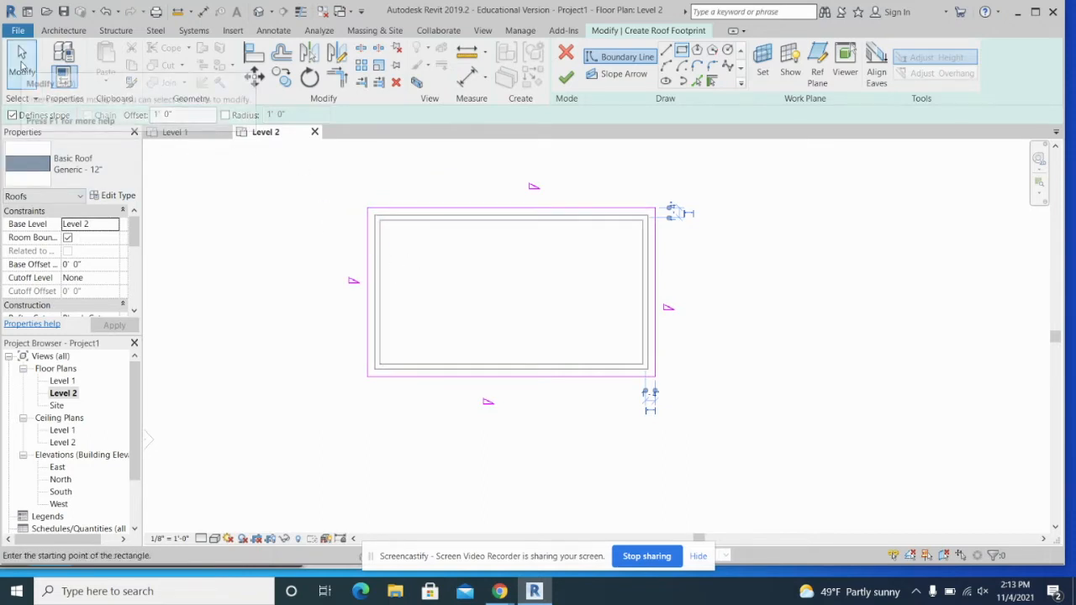
Turn off the slope definition for the two short edges and the upper long edge of the roof footprint.
click(22, 61)
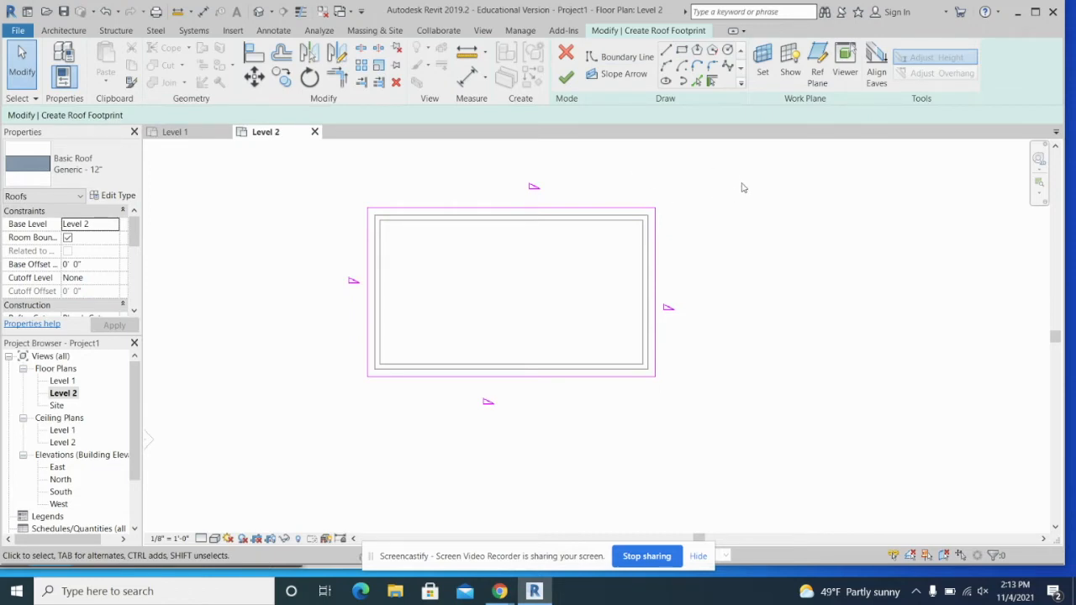
mouse_move(769, 178)
mouse_down()
mouse_move(732, 240)
mouse_move(310, 314)
mouse_up()
key(Escape)
drag(268, 175, 796, 305)
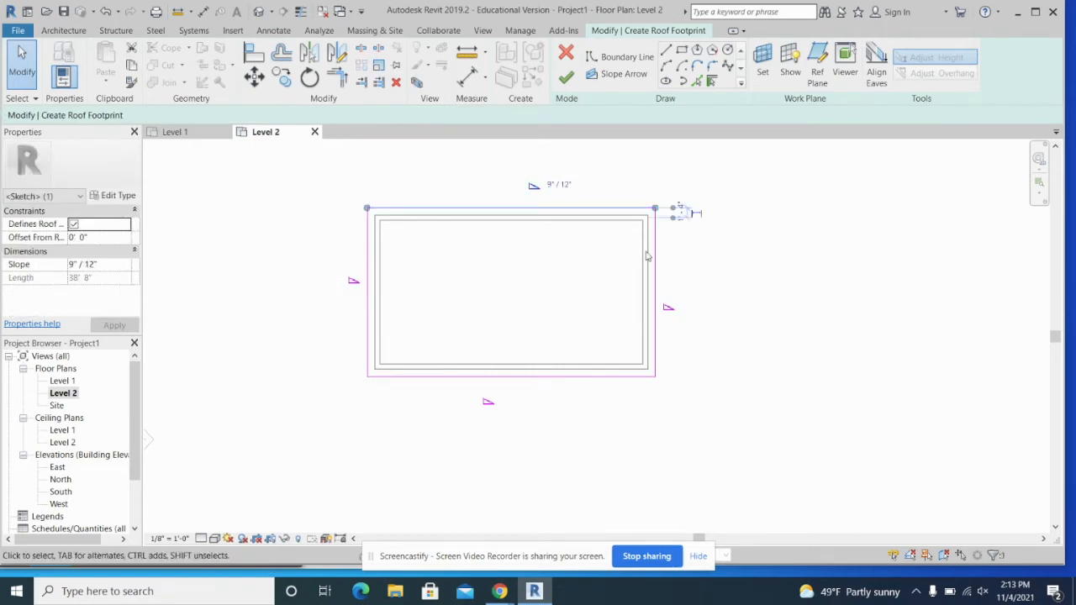
click(805, 203)
mouse_move(775, 175)
mouse_down()
mouse_move(742, 228)
mouse_move(417, 298)
mouse_move(341, 326)
mouse_up()
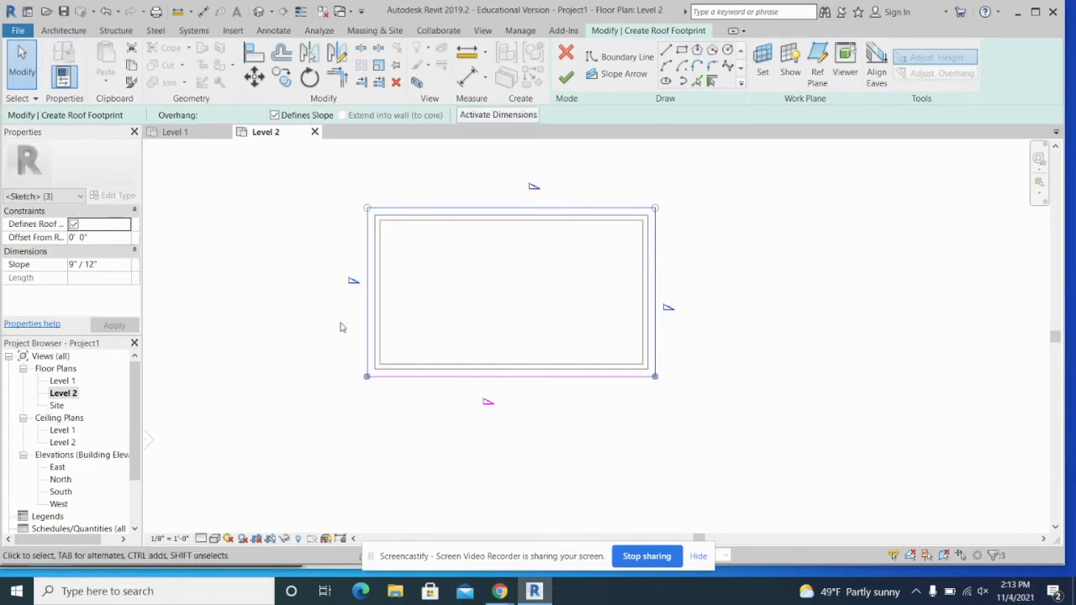
click(275, 115)
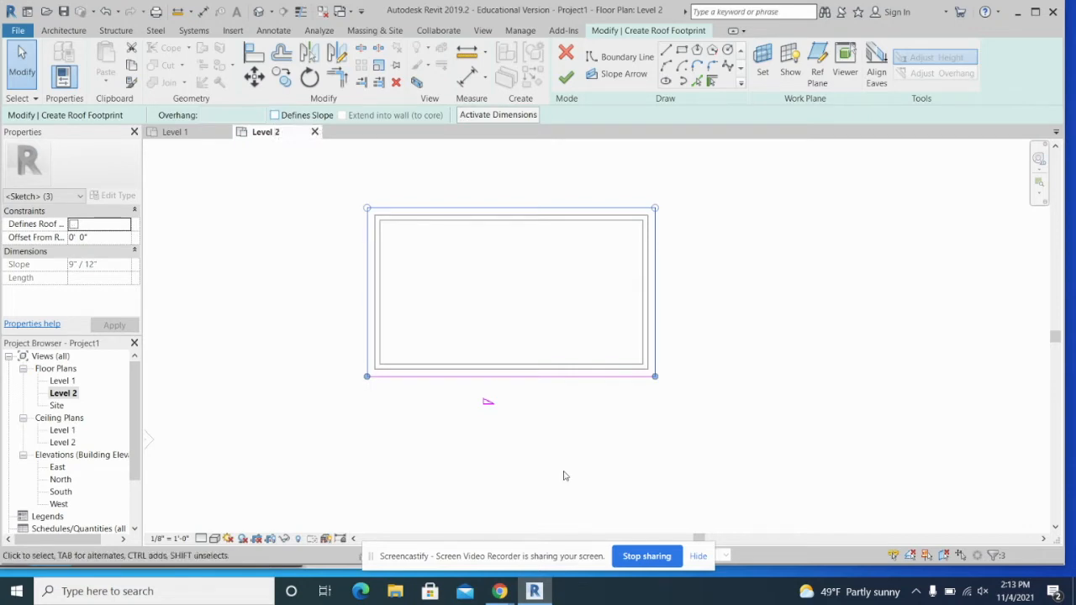
Set the slope of the lower long footprint edge to 8" / 12".
click(502, 376)
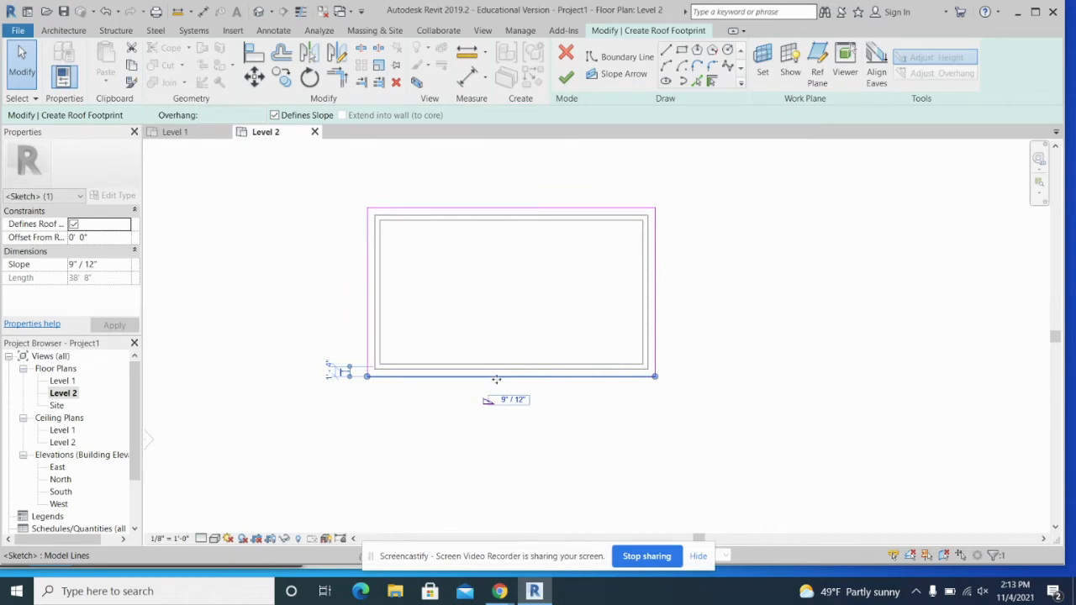
click(509, 399)
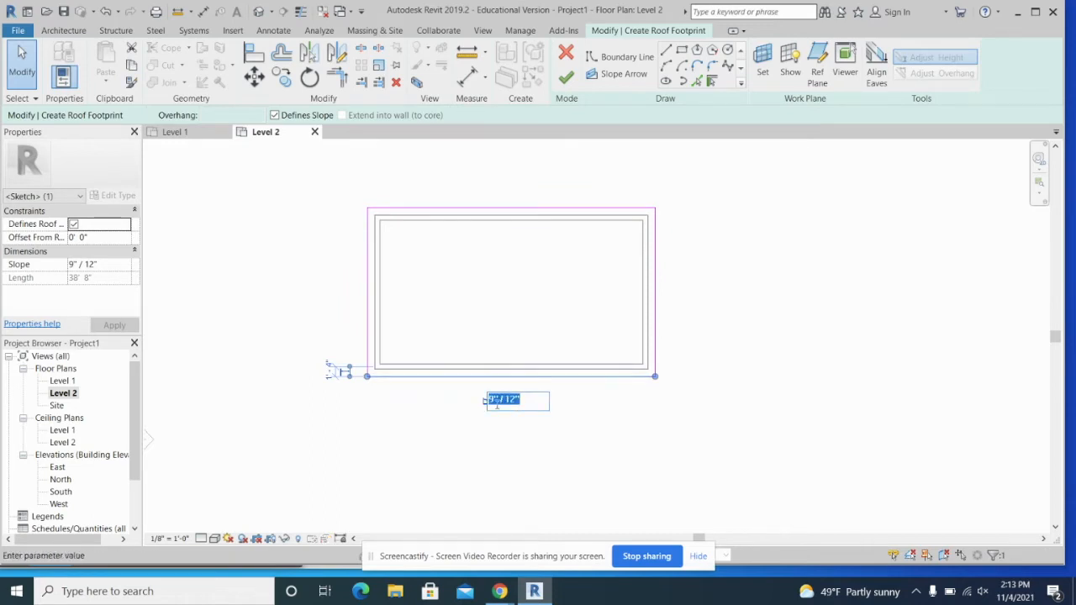
key(BackSpace)
text(8)
click(597, 435)
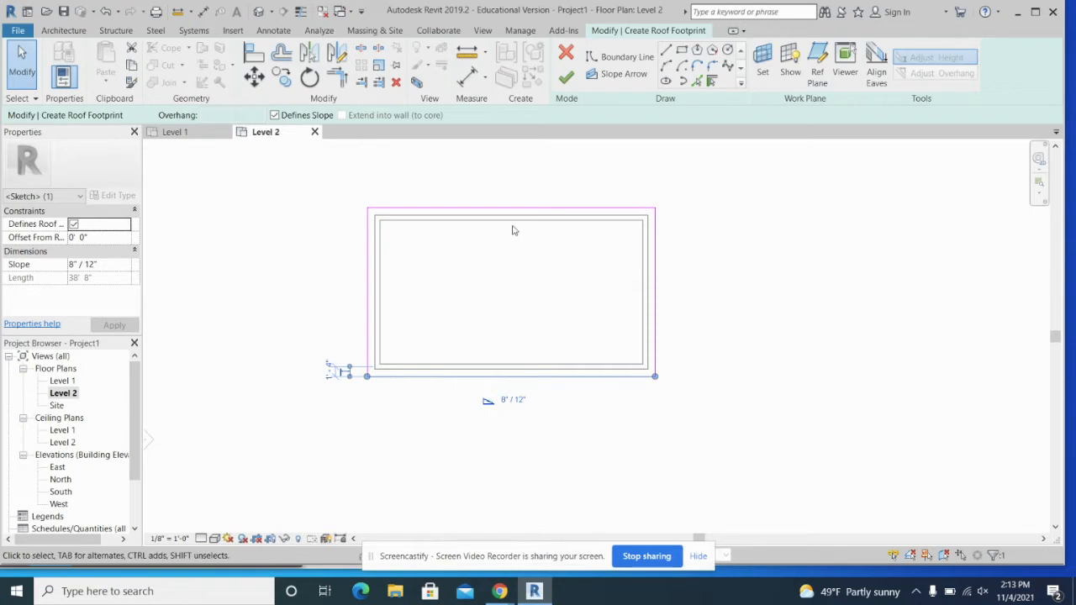
Finish the single-slope shed roof with the highlighted walls attached to it, and show the model in the default 3D view.
click(565, 77)
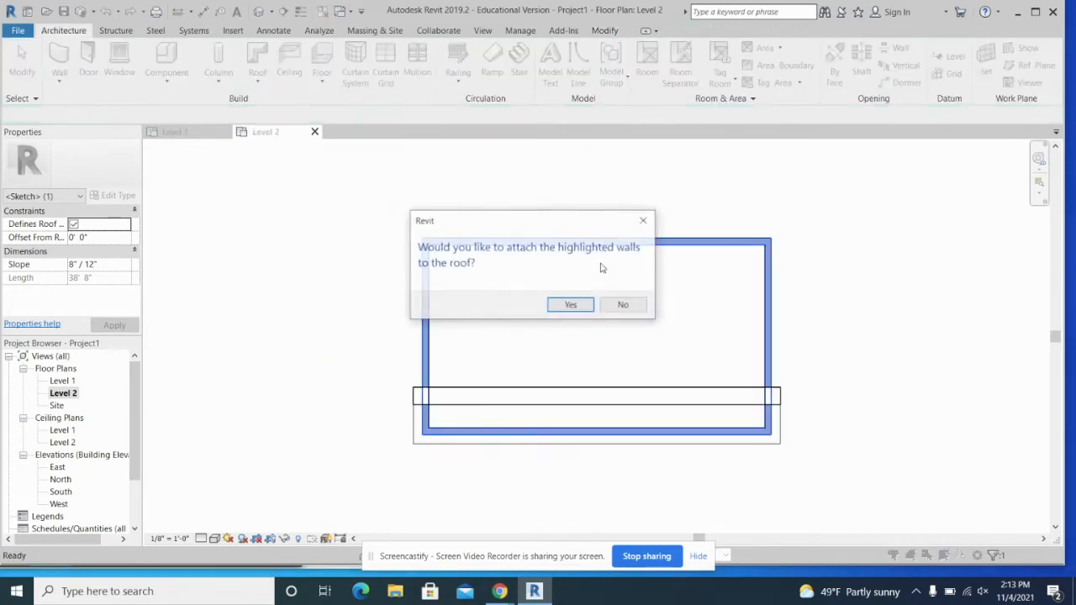
click(577, 310)
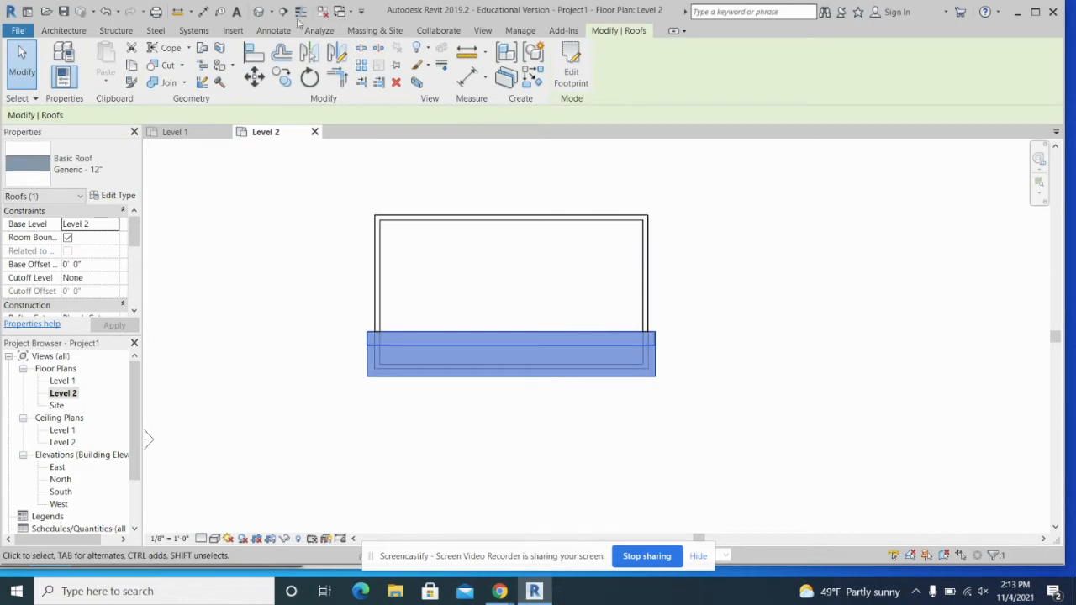
click(259, 11)
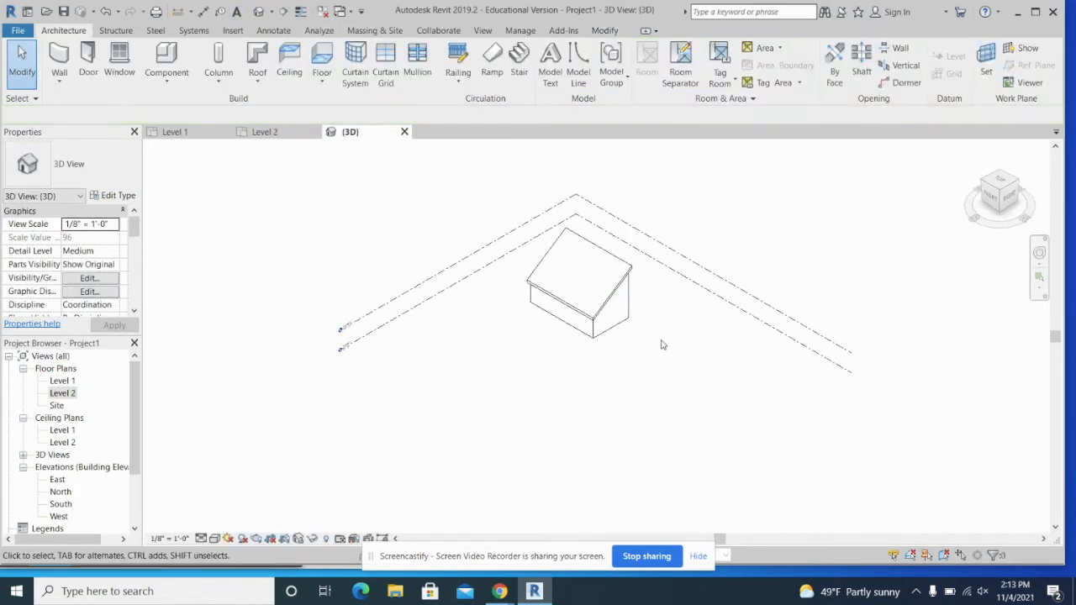
middle_drag(669, 352, 610, 290)
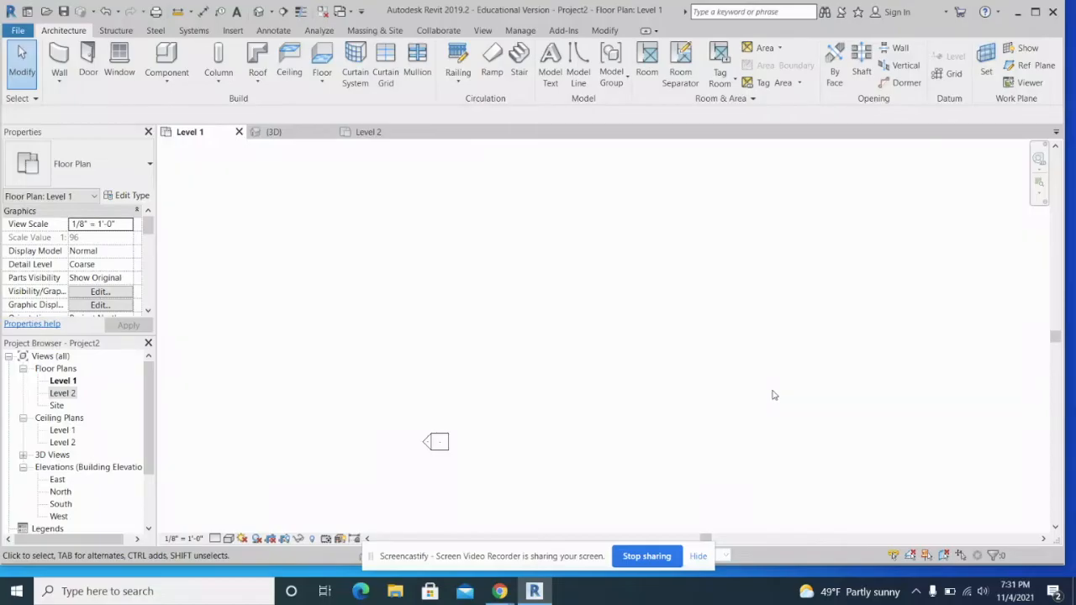
In the empty Level 1 plan of Project2, draw a closed rectangle of Generic - 8" walls about 36' long and 20' wide.
middle_drag(778, 395, 661, 355)
click(61, 66)
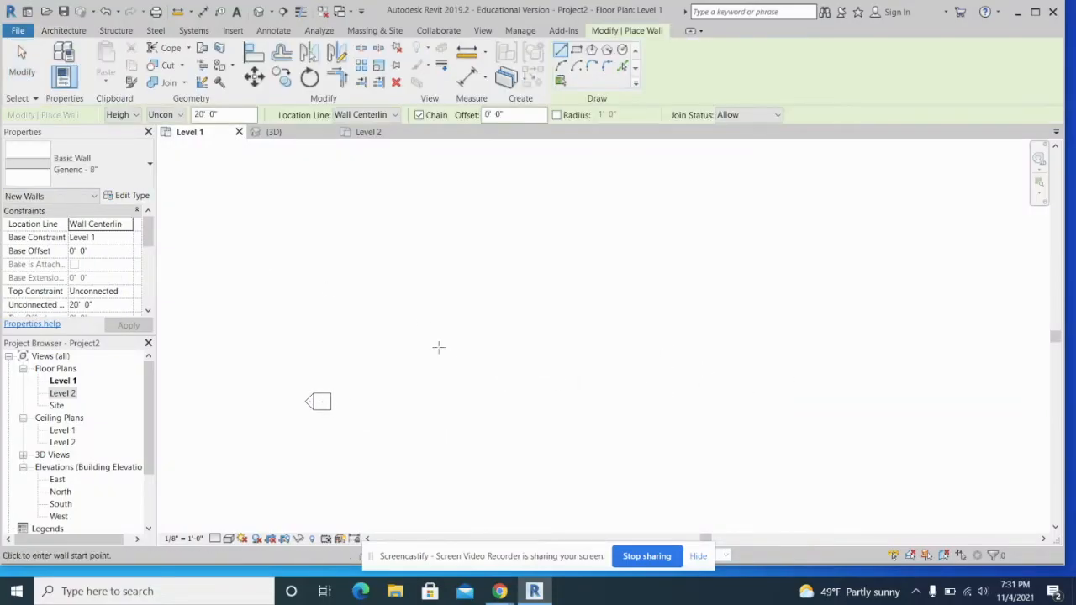
click(415, 314)
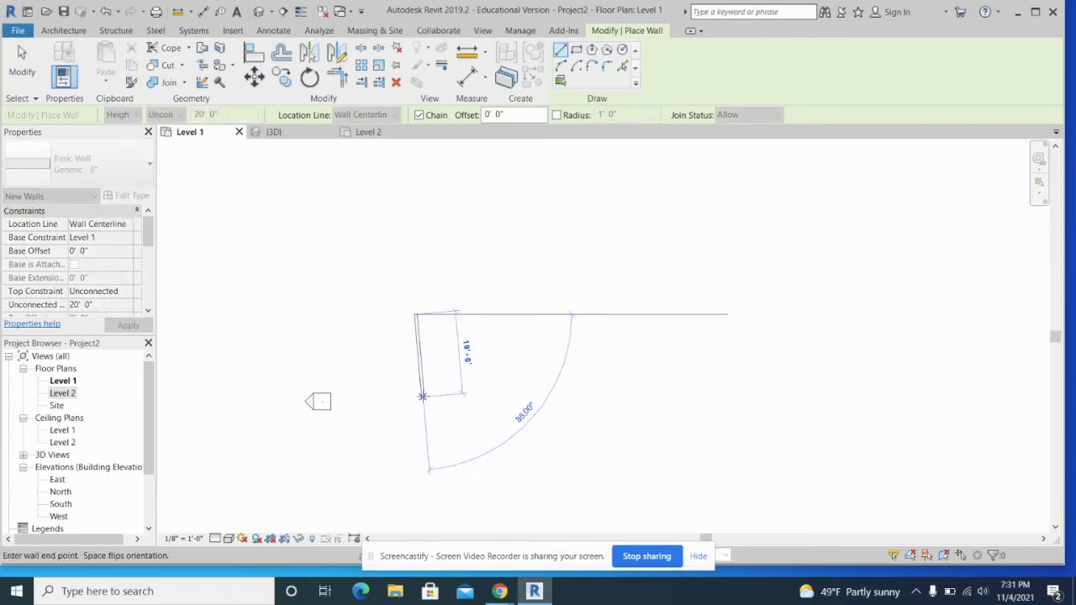
click(417, 399)
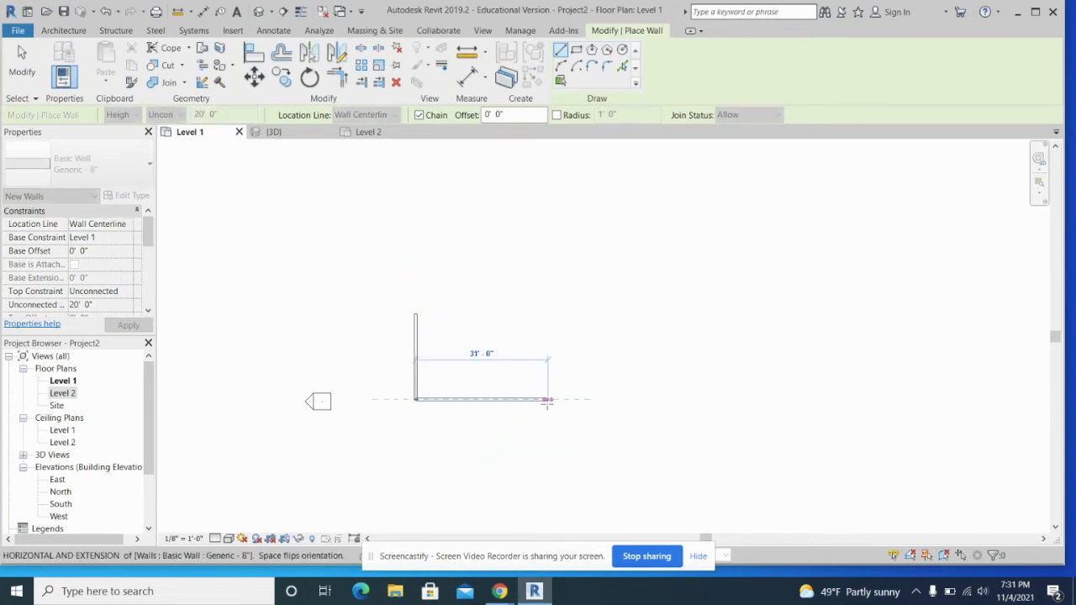
click(568, 399)
click(568, 313)
click(415, 314)
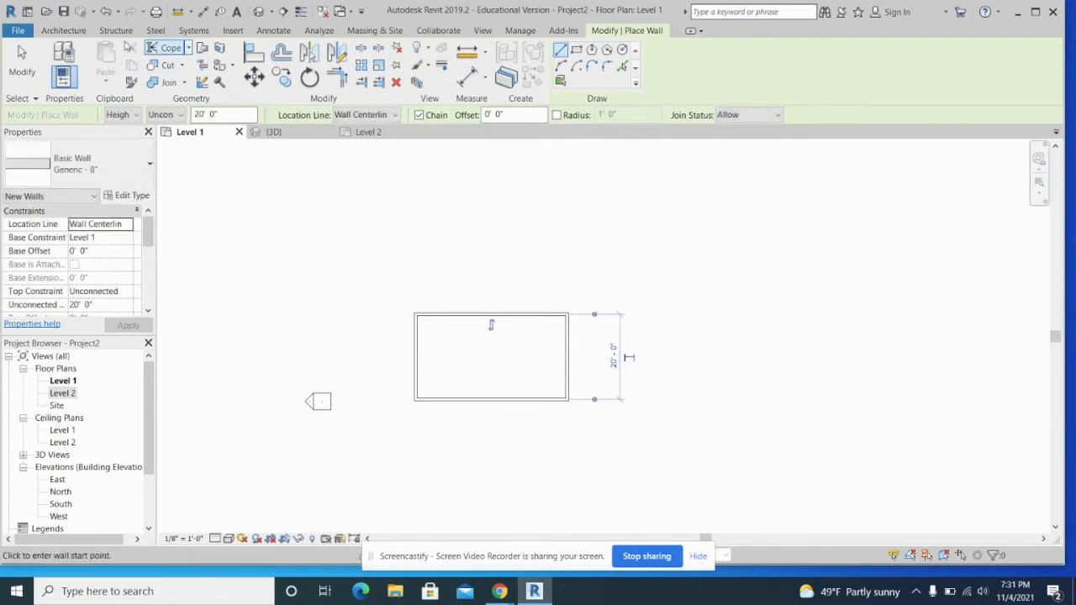
On Level 2, sketch a rectangular roof footprint on the outer wall corners with 0' offset and no slope definition.
double_click(61, 393)
mouse_move(427, 343)
middle_down()
mouse_move(206, 221)
mouse_move(177, 224)
middle_up()
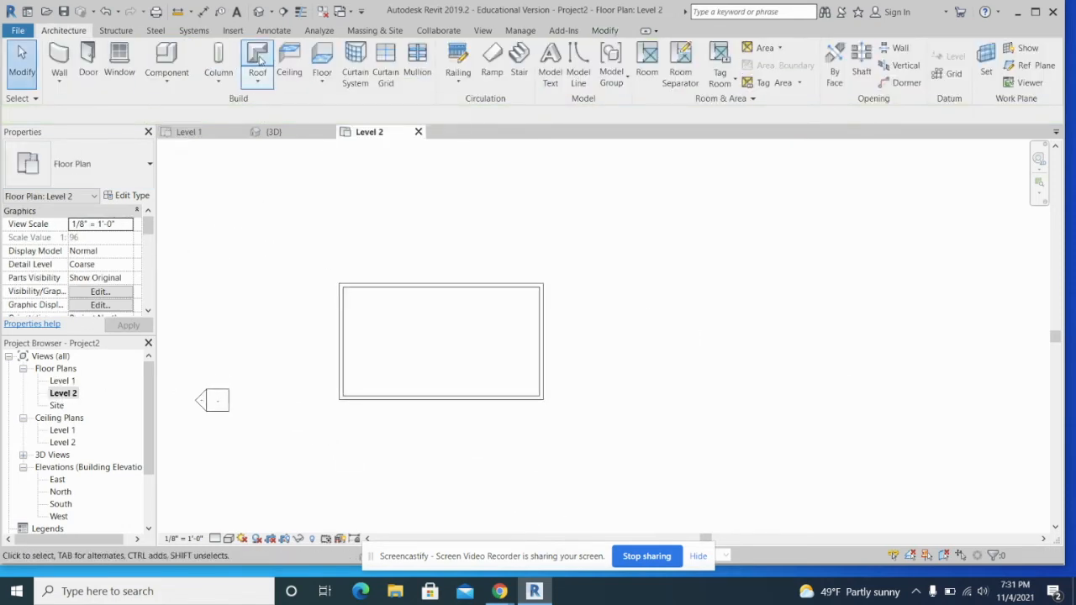
click(257, 57)
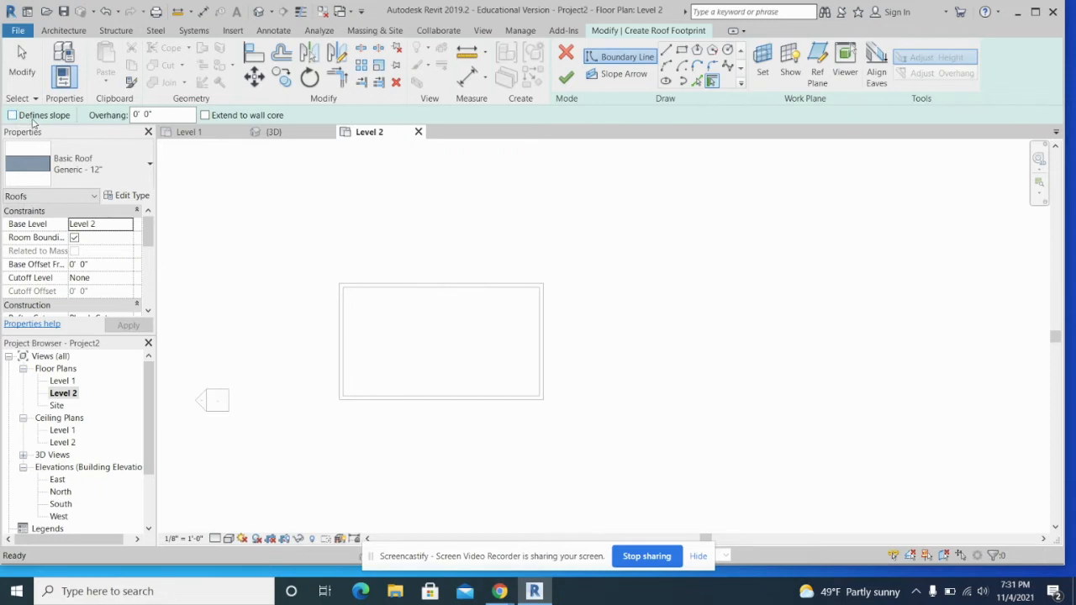
click(681, 50)
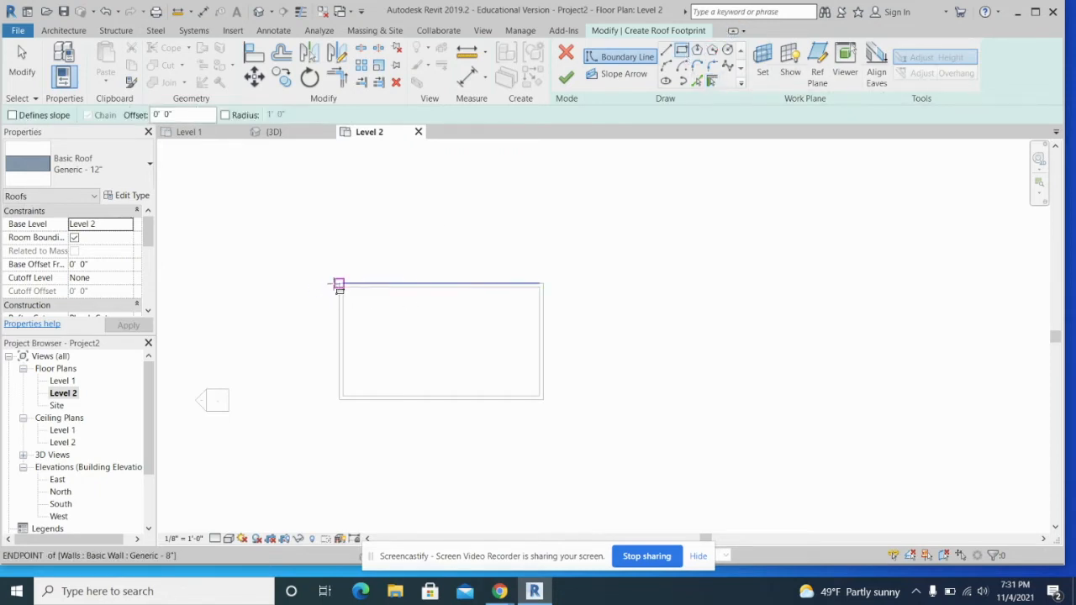
click(339, 285)
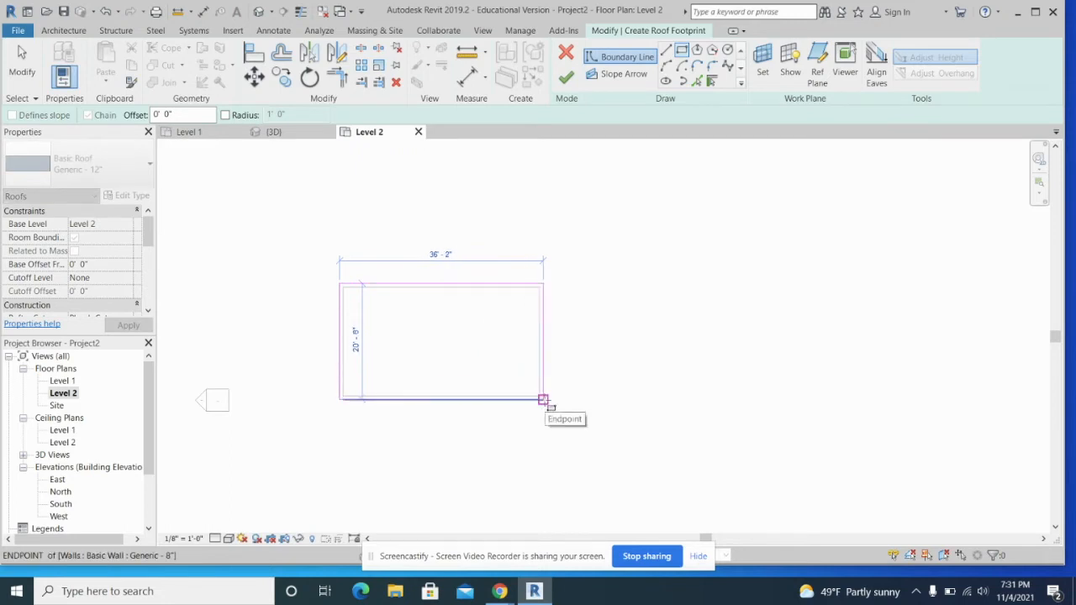
click(542, 400)
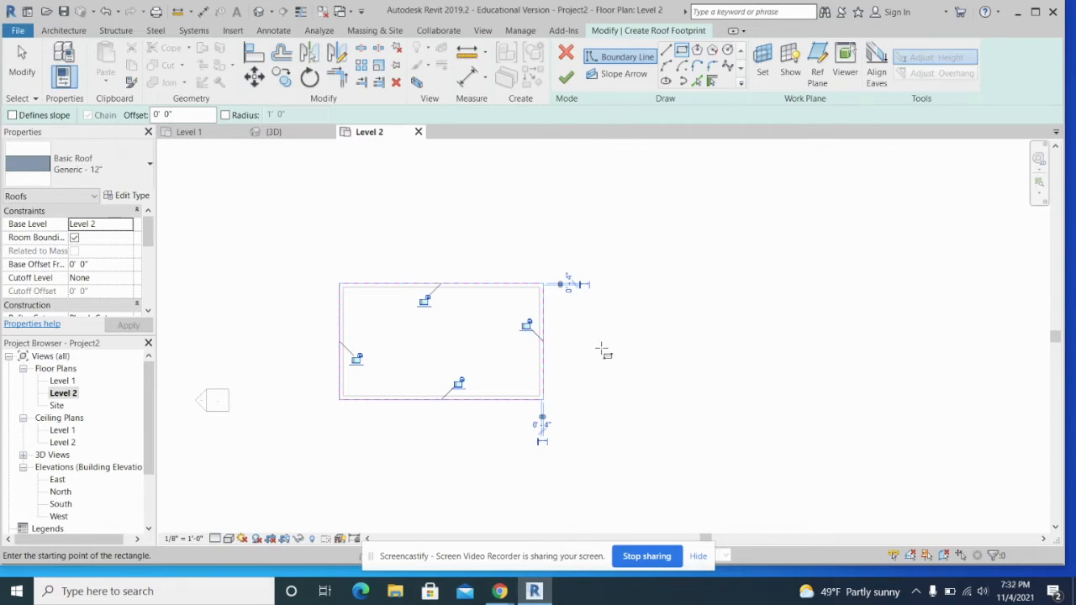
Finish the flat roof, accept attaching the walls to it, and show the model in the 3D view.
click(561, 78)
click(570, 305)
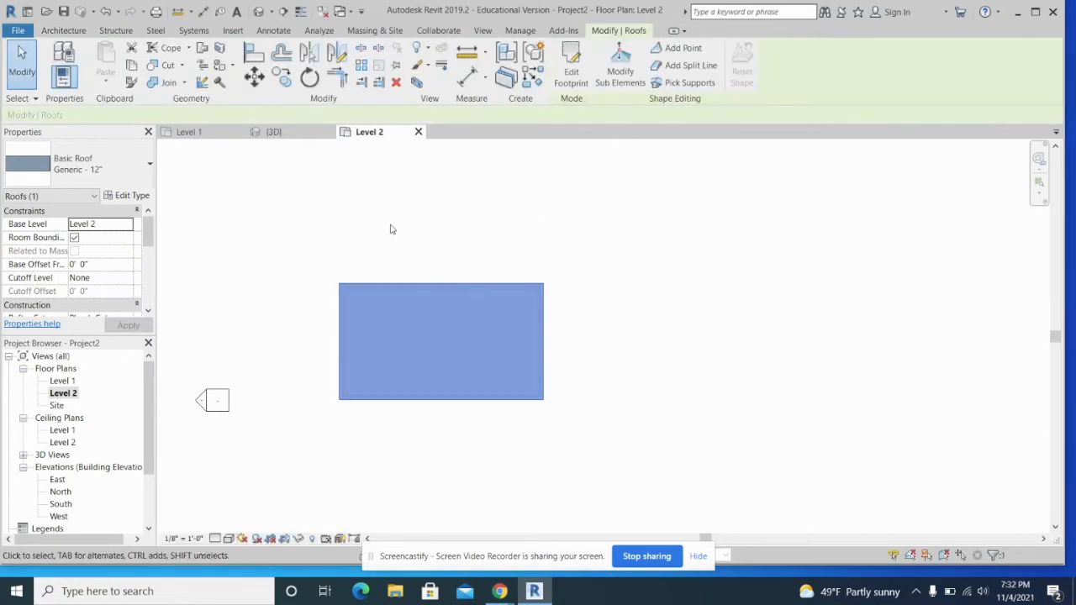
click(286, 132)
click(646, 395)
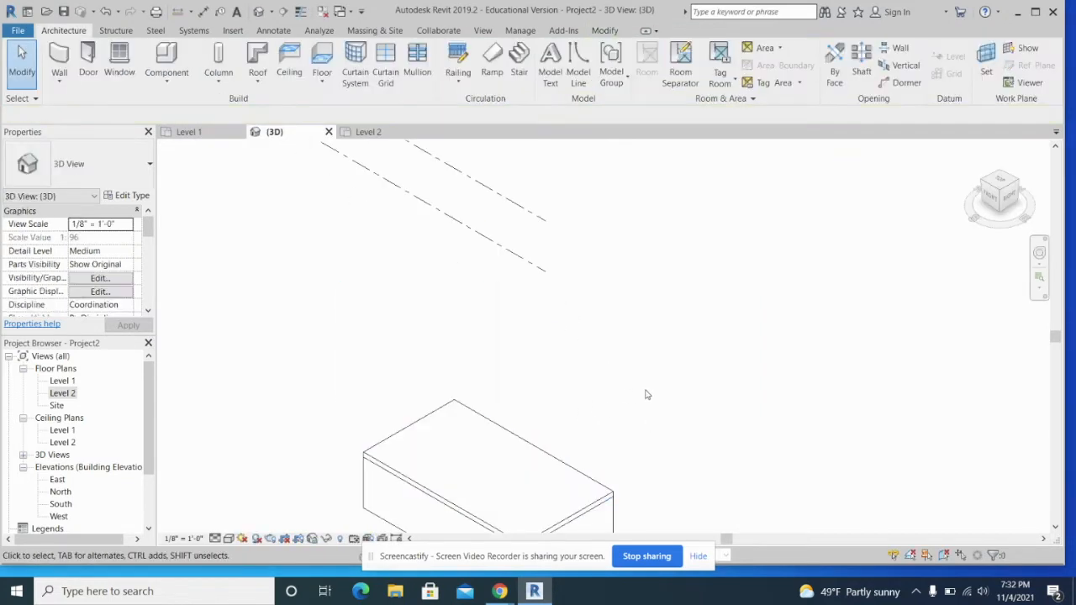
middle_drag(646, 394, 636, 247)
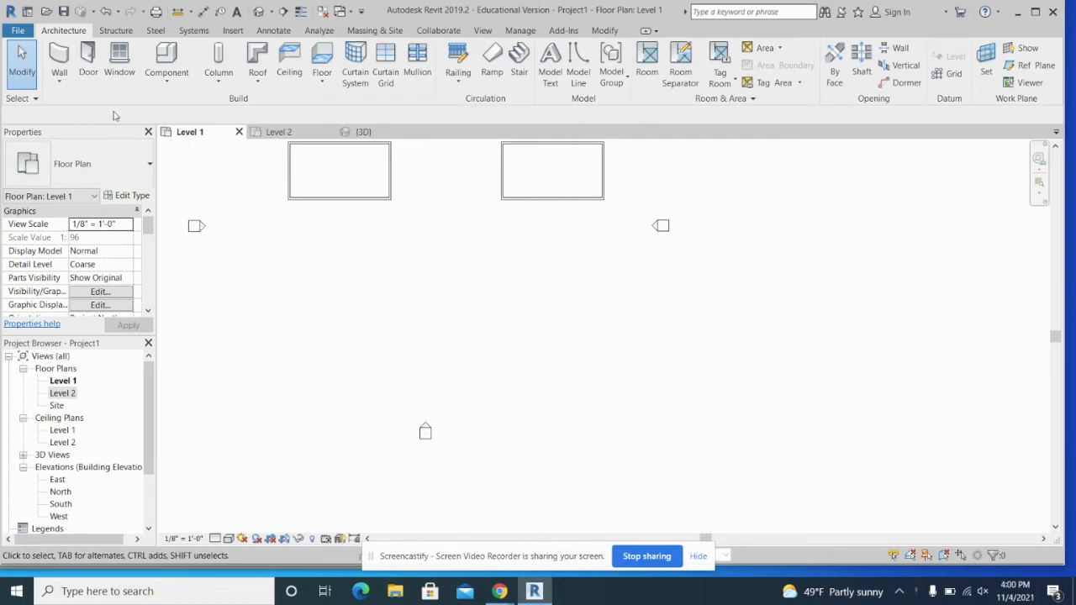
In Project1, go to the Level 1 floor plan and save the project in Documents under the name Roofs.
click(57, 381)
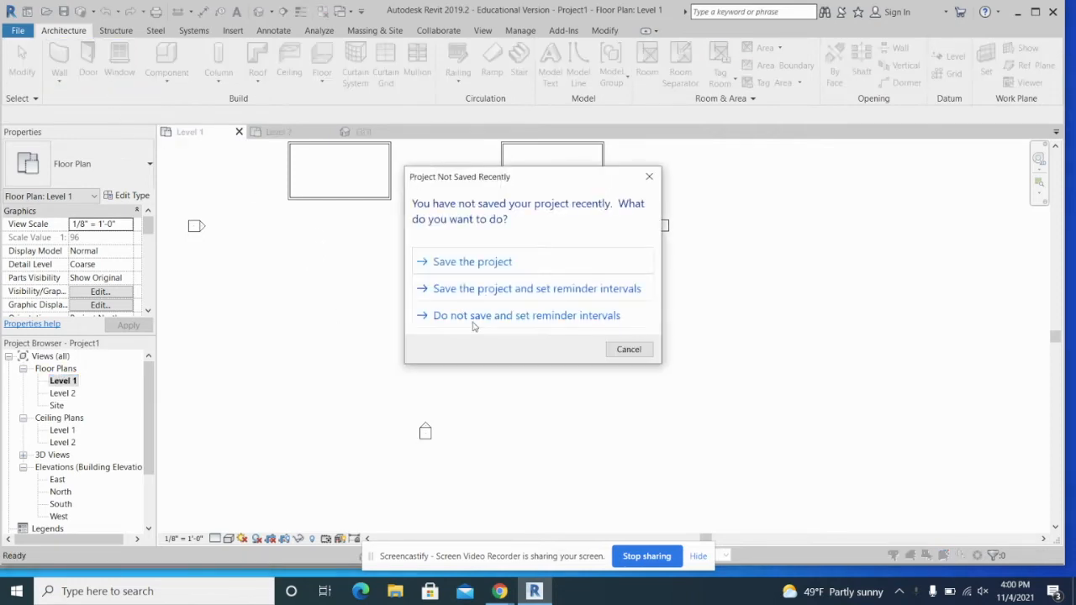
click(485, 263)
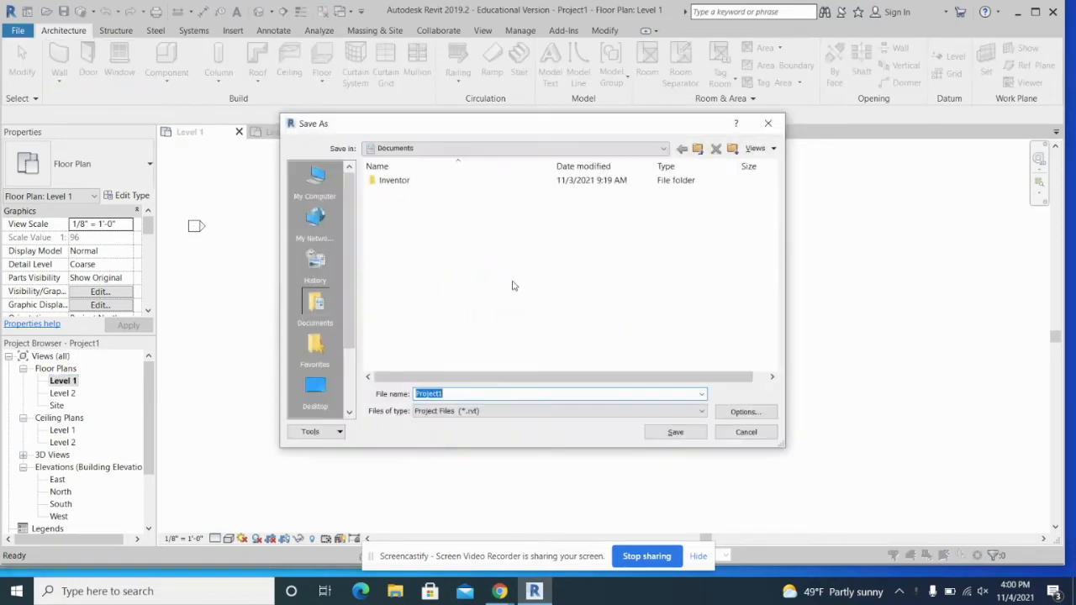
text(Roo)
click(669, 430)
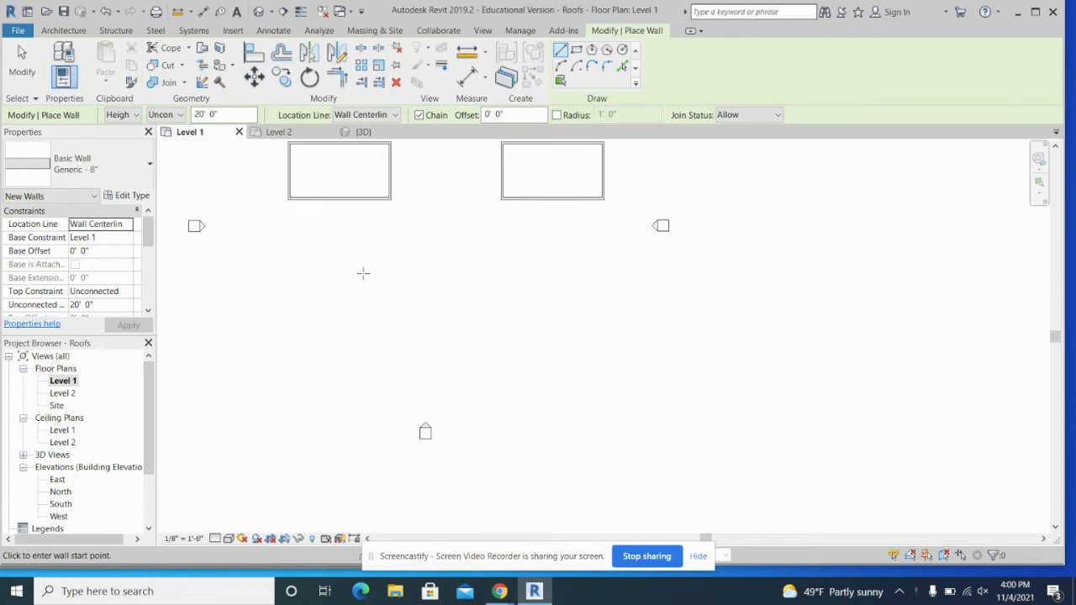
Draw a closed T-shaped outline of Generic - 8" walls with a main body about 36' by 20' and a 12' deep projection on its lower side.
click(363, 273)
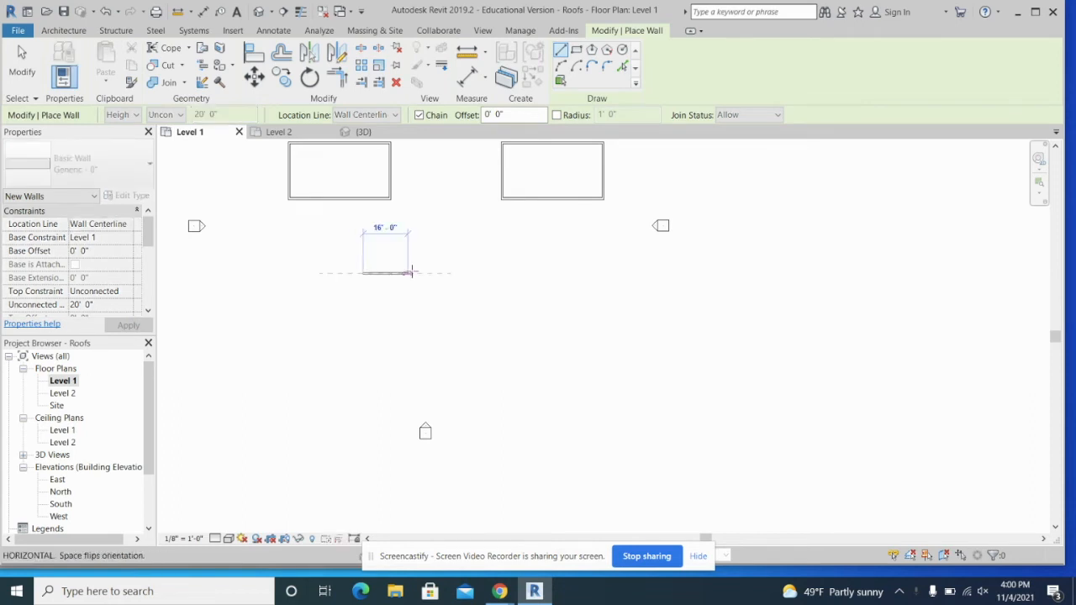
click(462, 271)
click(464, 330)
click(429, 329)
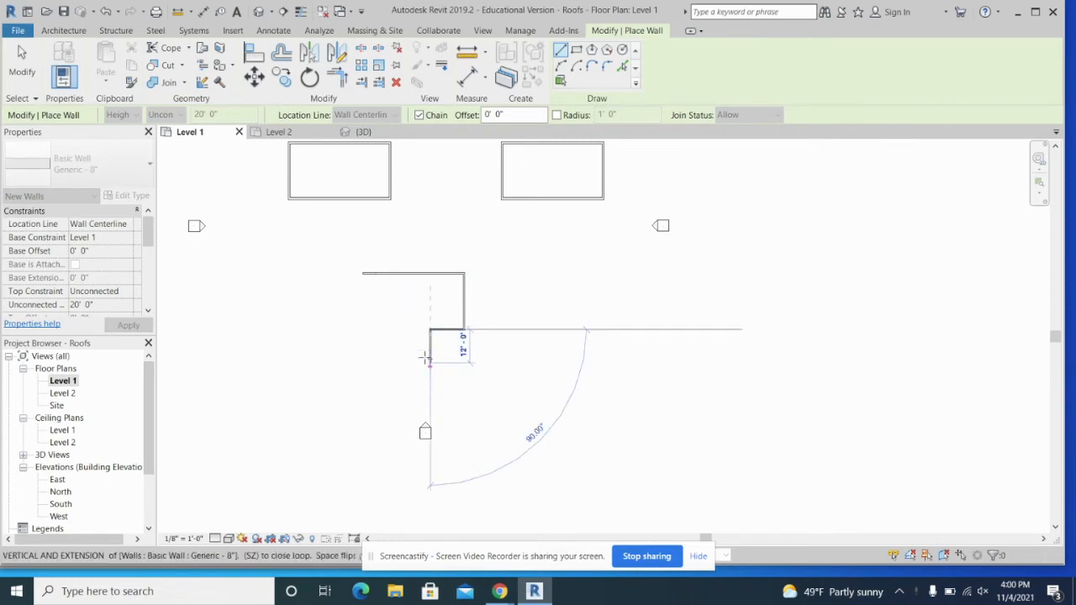
click(429, 363)
click(389, 363)
click(389, 329)
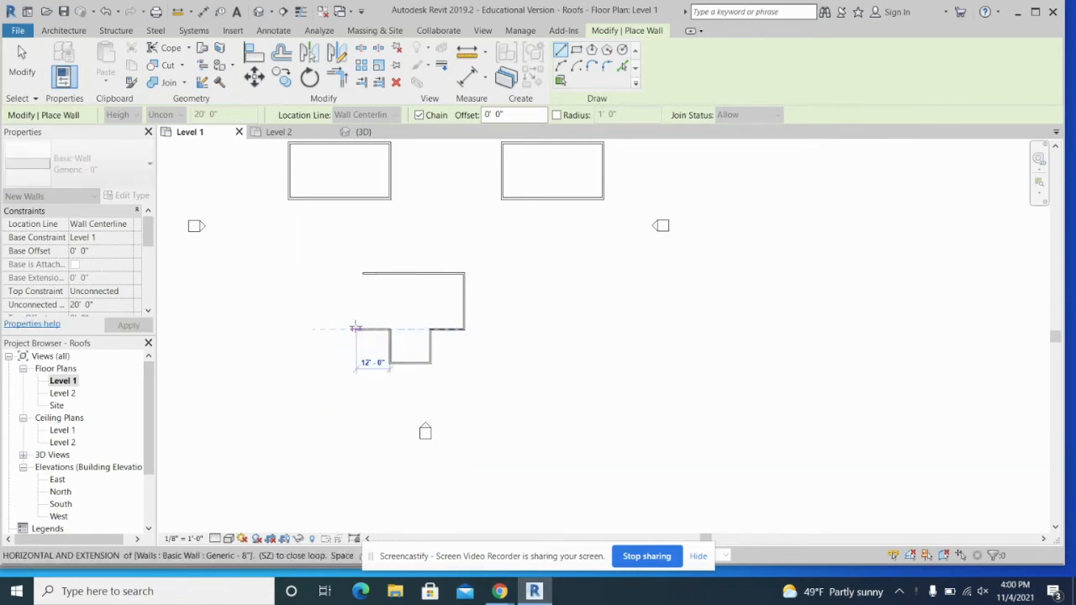
click(362, 328)
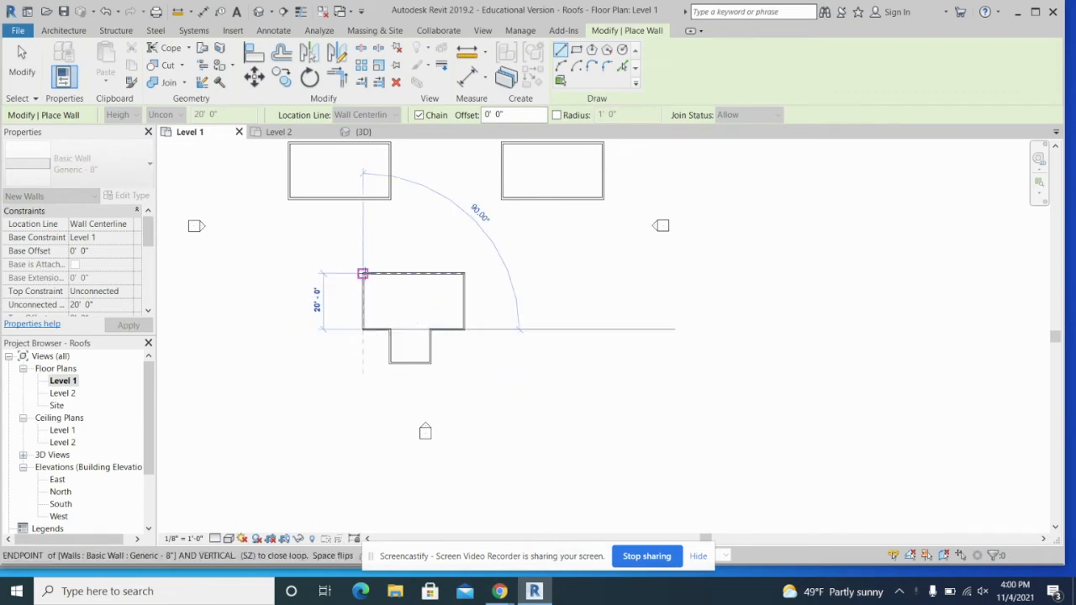
click(362, 273)
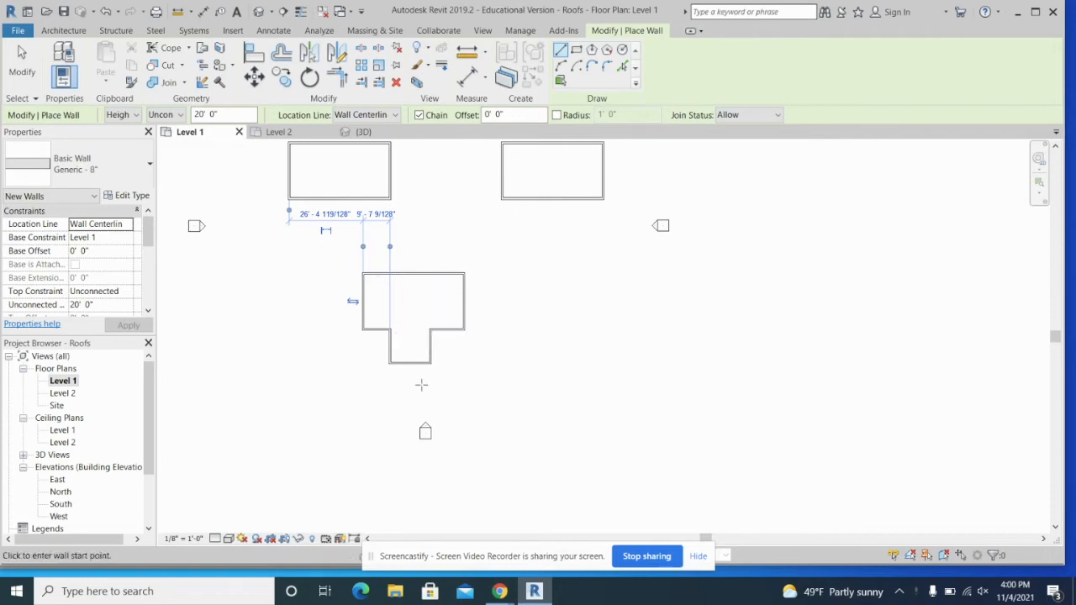
On Level 2, start a roof by footprint and sketch a slope-defining rectangle around the main body's outer wall corners with a 1' offset.
click(273, 132)
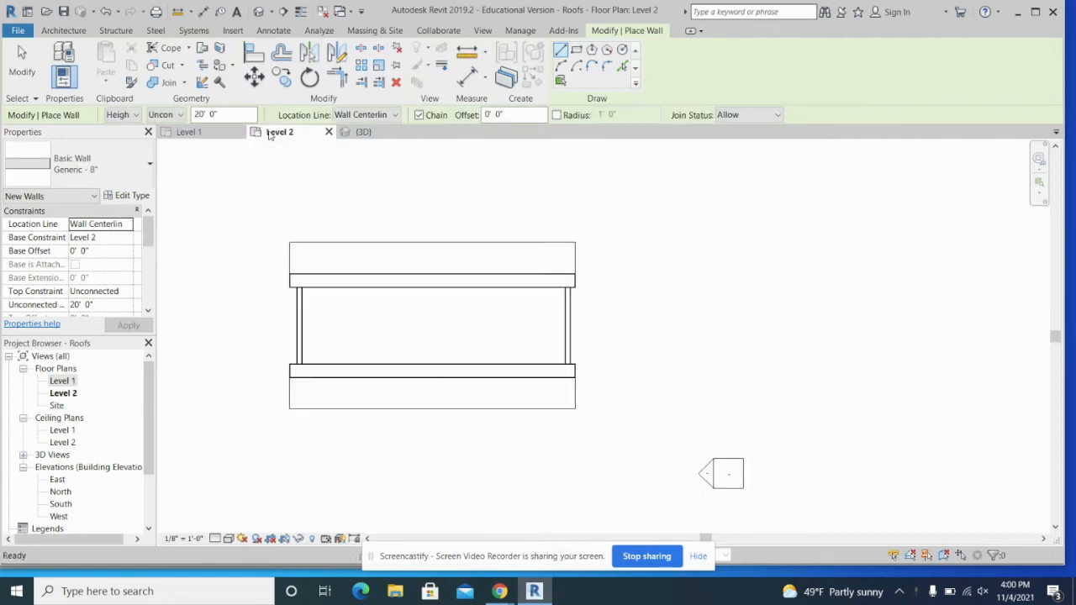
middle_drag(547, 242, 554, 77)
middle_drag(504, 409, 771, 216)
middle_drag(418, 282, 515, 313)
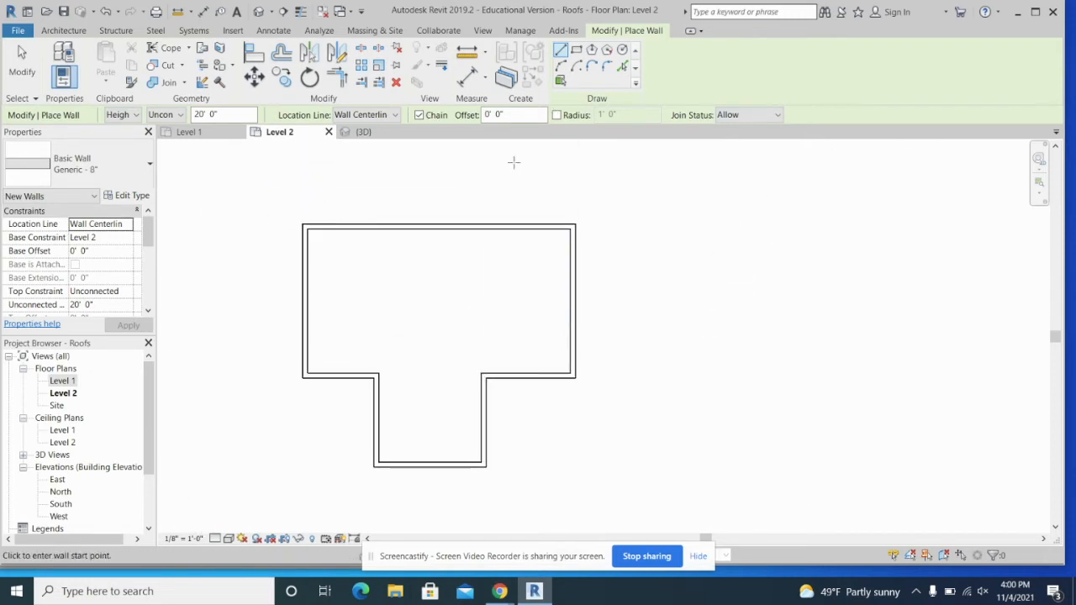
click(576, 51)
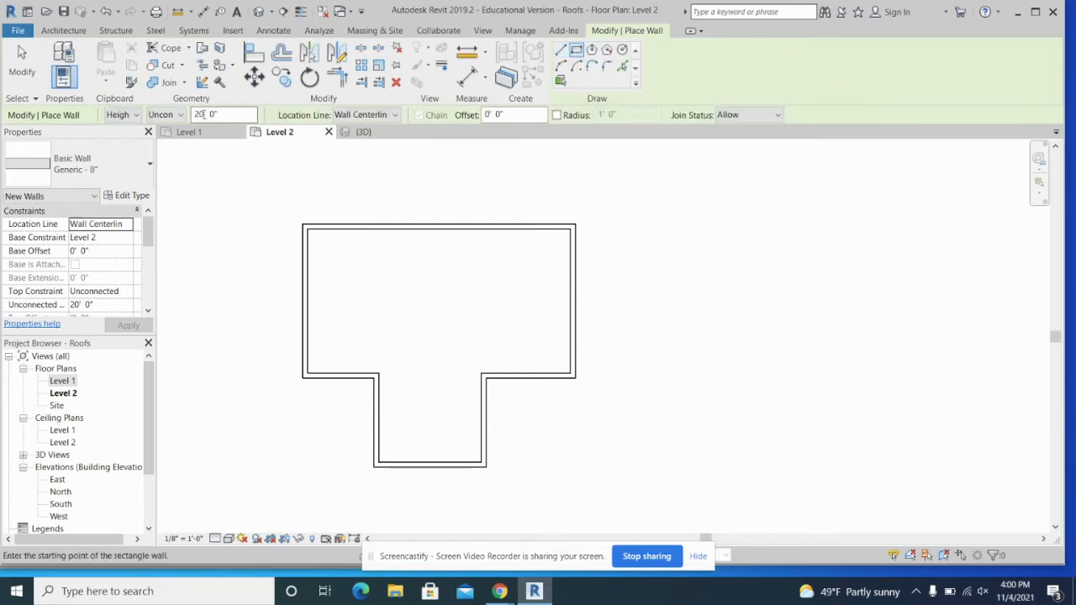
click(63, 31)
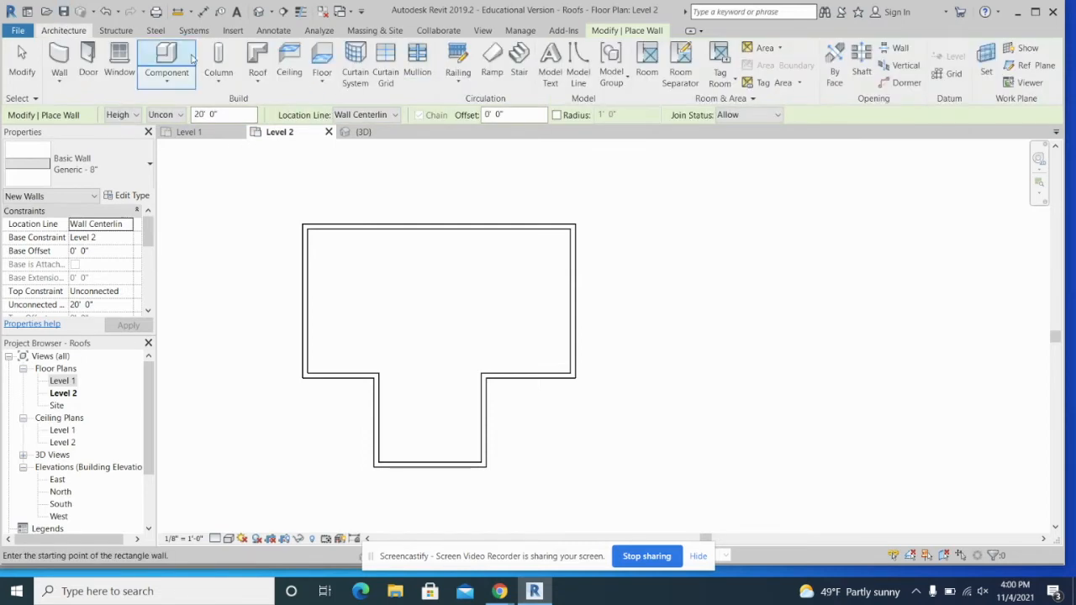
click(256, 52)
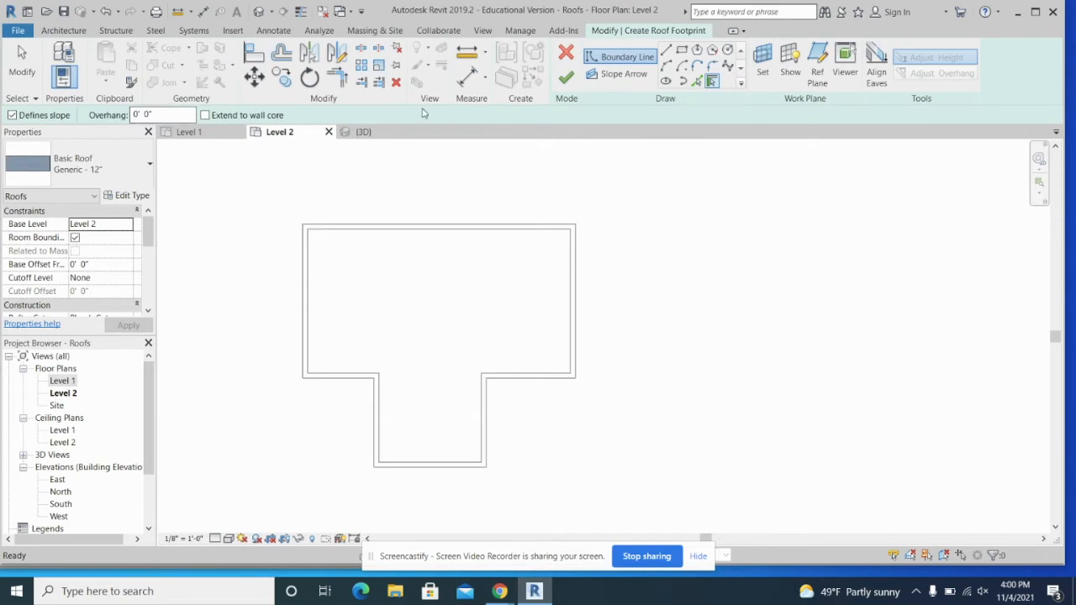
click(681, 50)
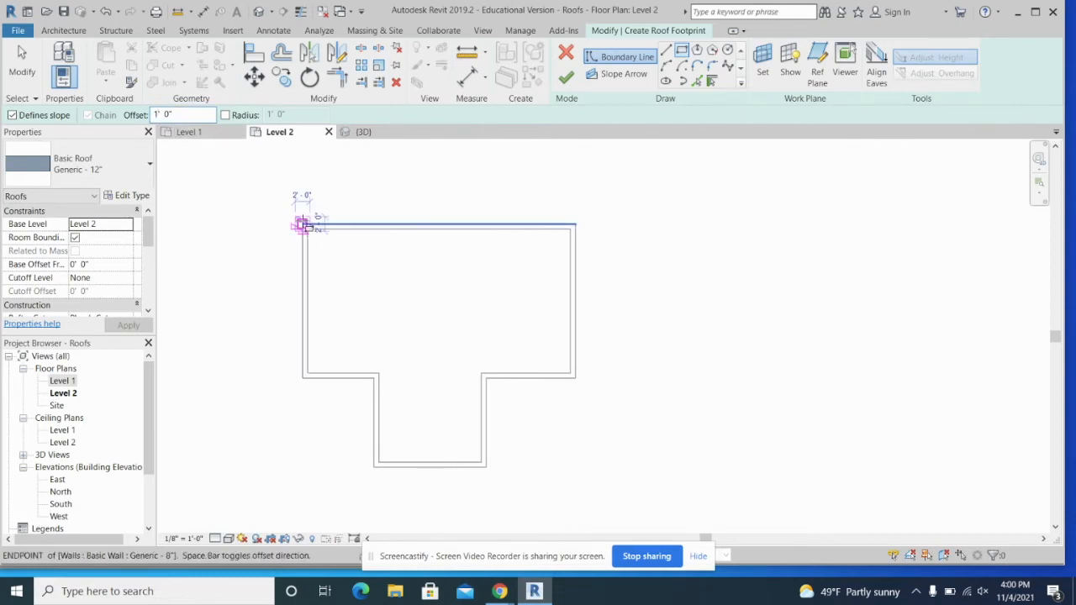
click(303, 226)
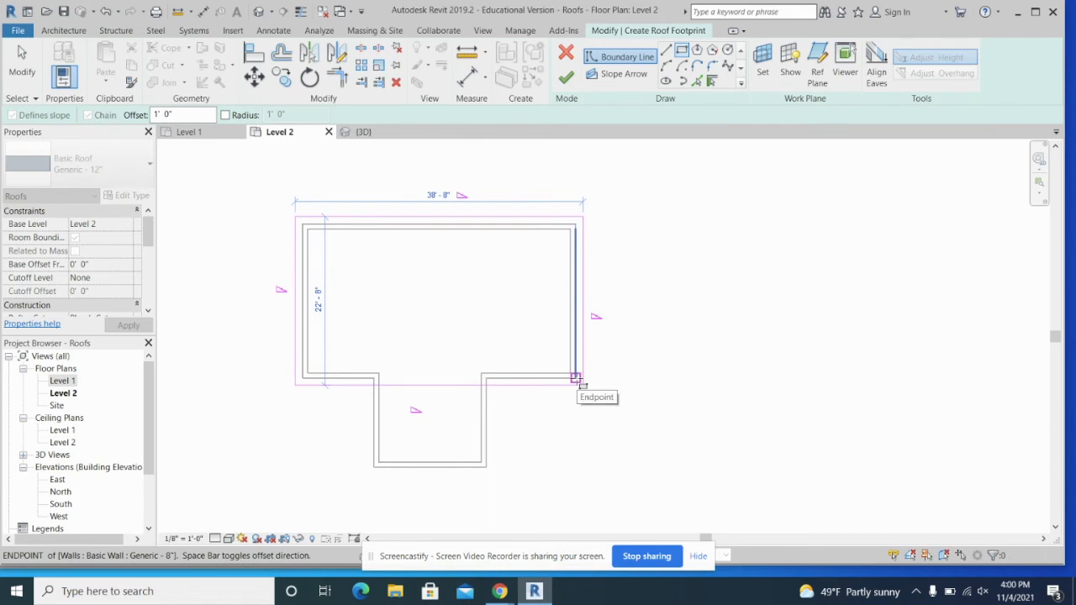
click(576, 378)
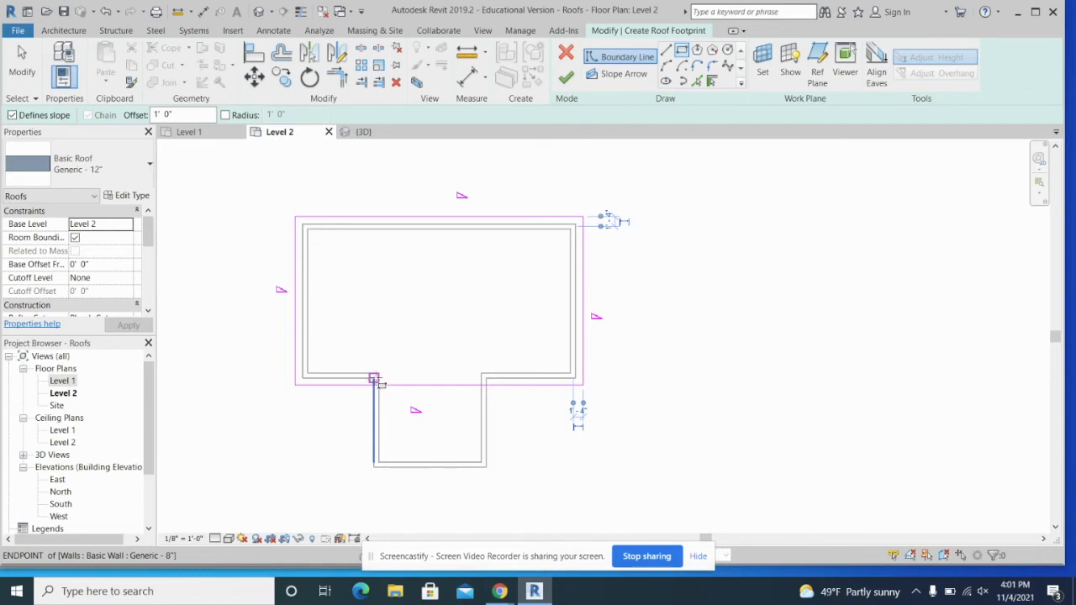
Add a second slope-defining boundary rectangle around the projection's outer walls with a 1' offset, overlapping the main rectangle.
click(373, 379)
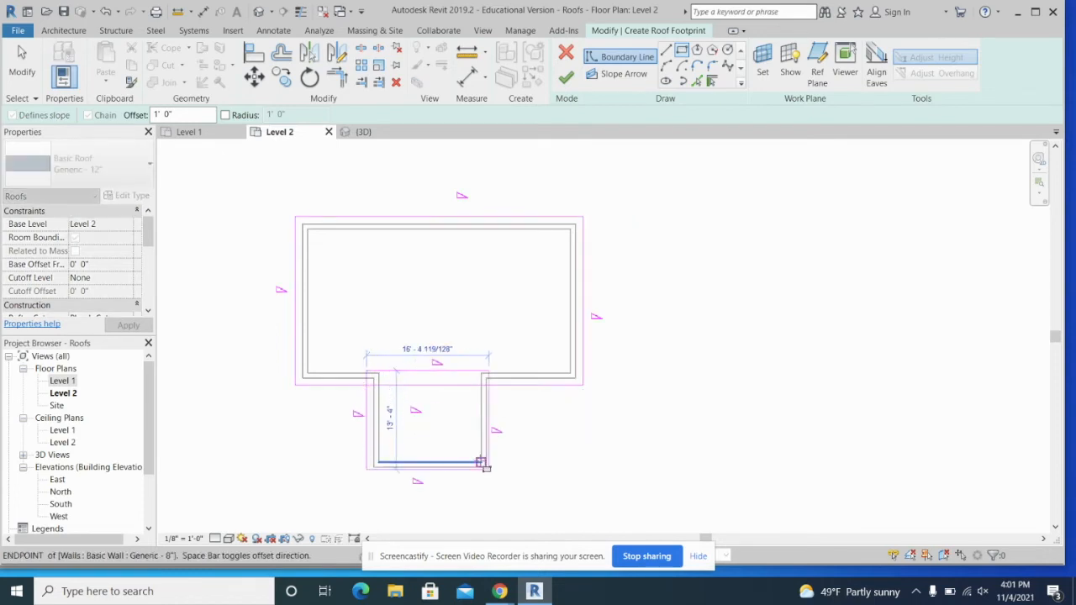
click(488, 469)
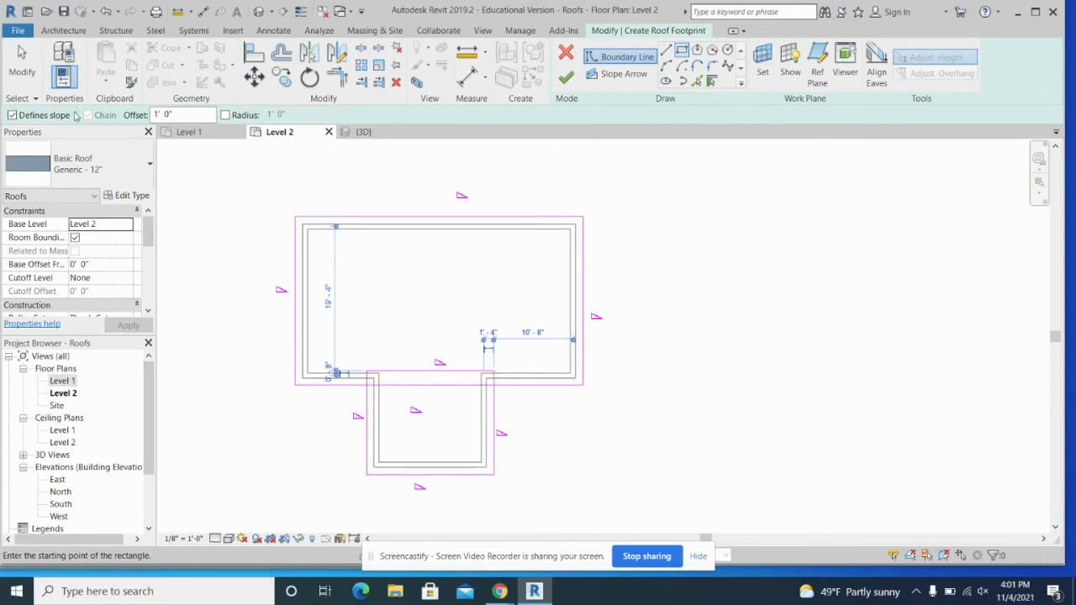
click(22, 60)
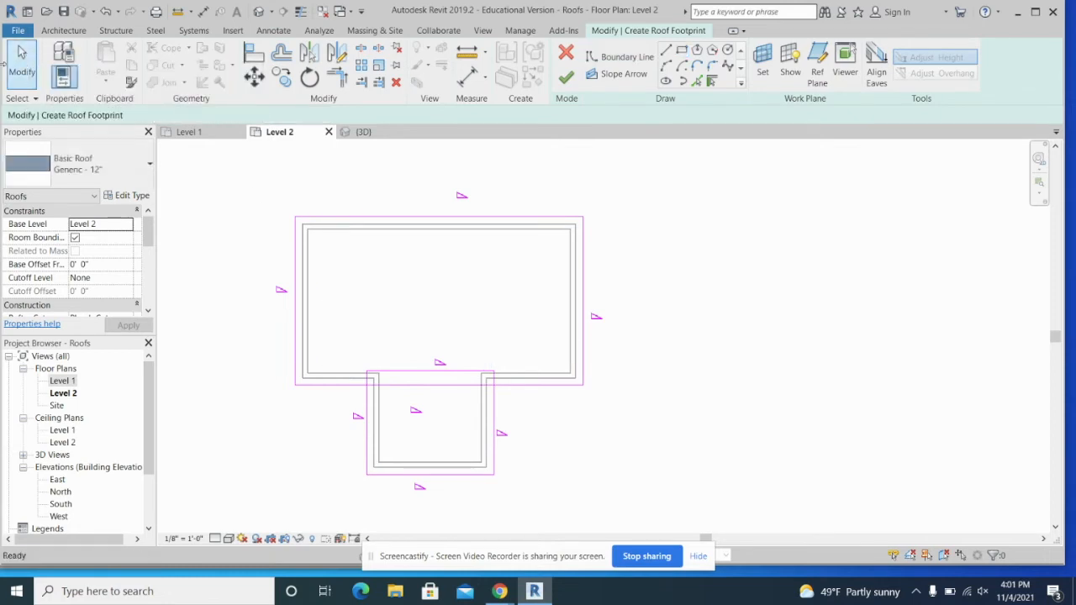
Delete the projection rectangle's inner edge, split its two side lines at the main rectangle, and delete the stubs extending inside.
click(418, 373)
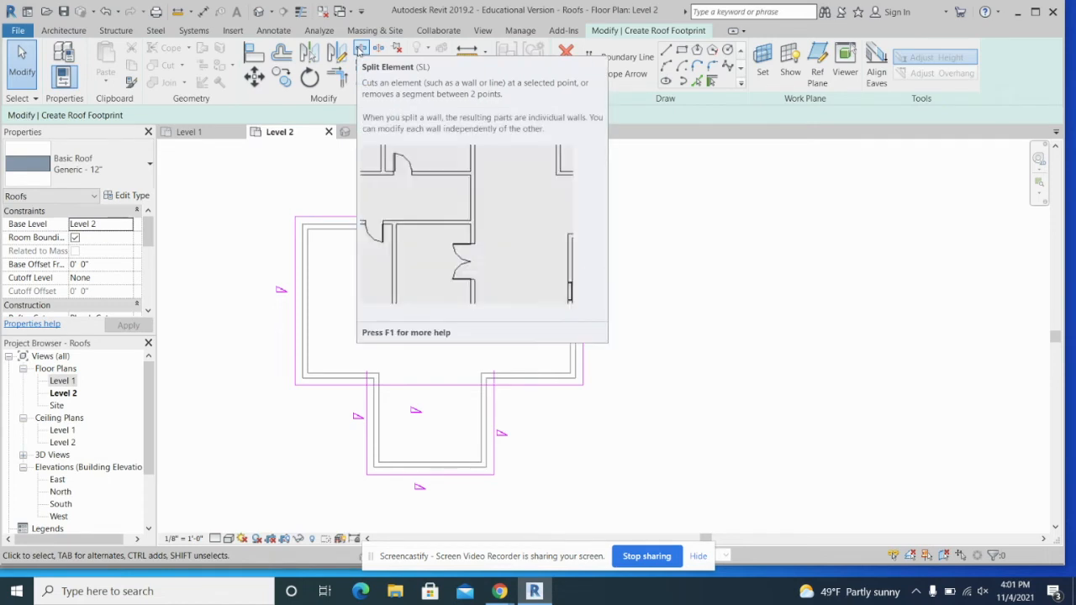
click(361, 48)
scroll(372, 380, up, 2)
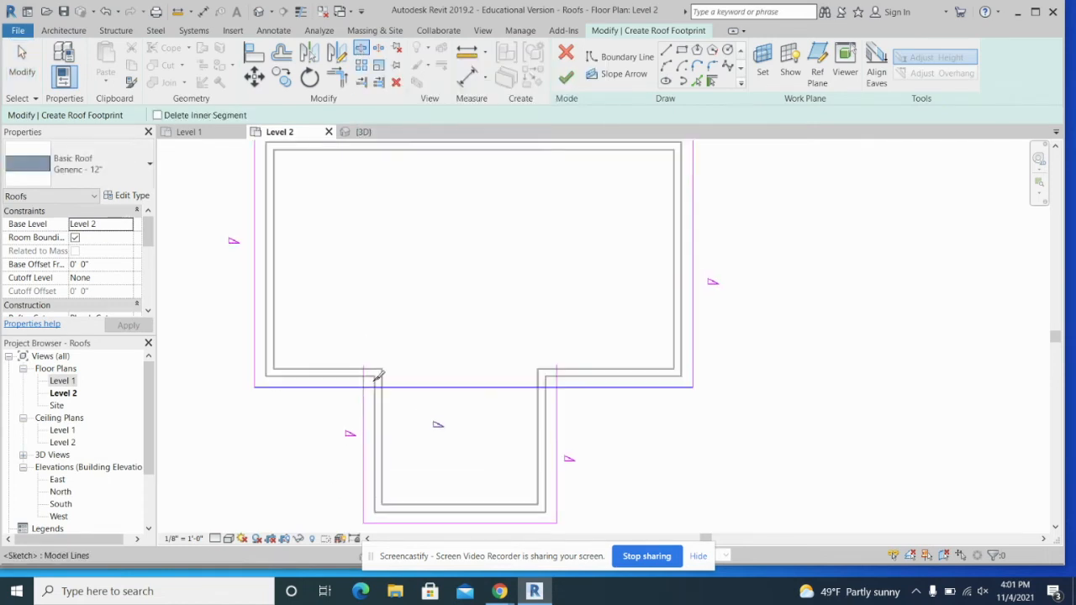
click(370, 382)
click(557, 380)
key(Escape)
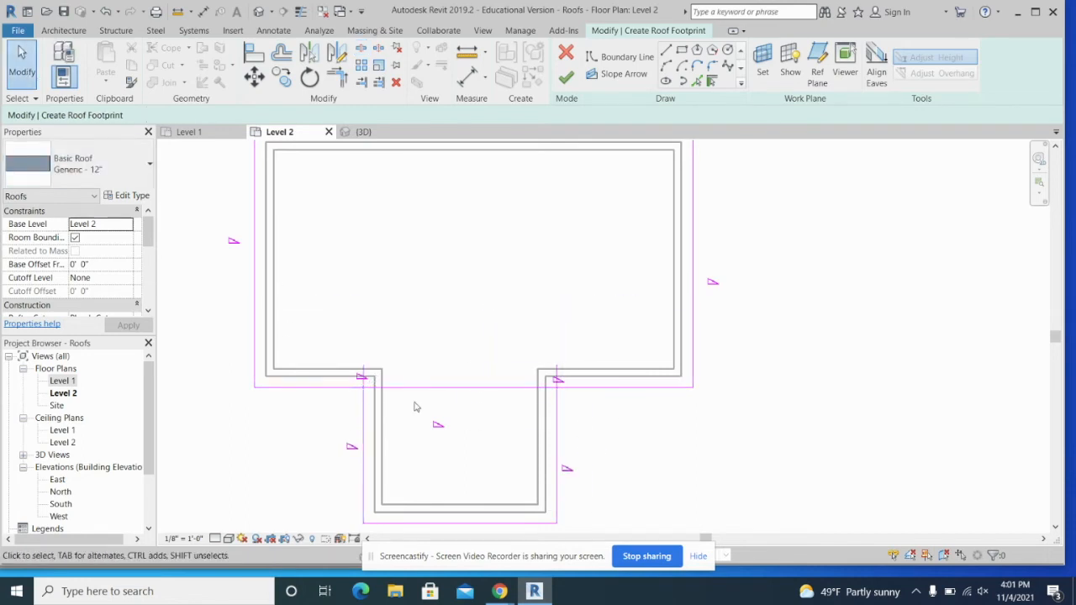
click(363, 375)
key(Escape)
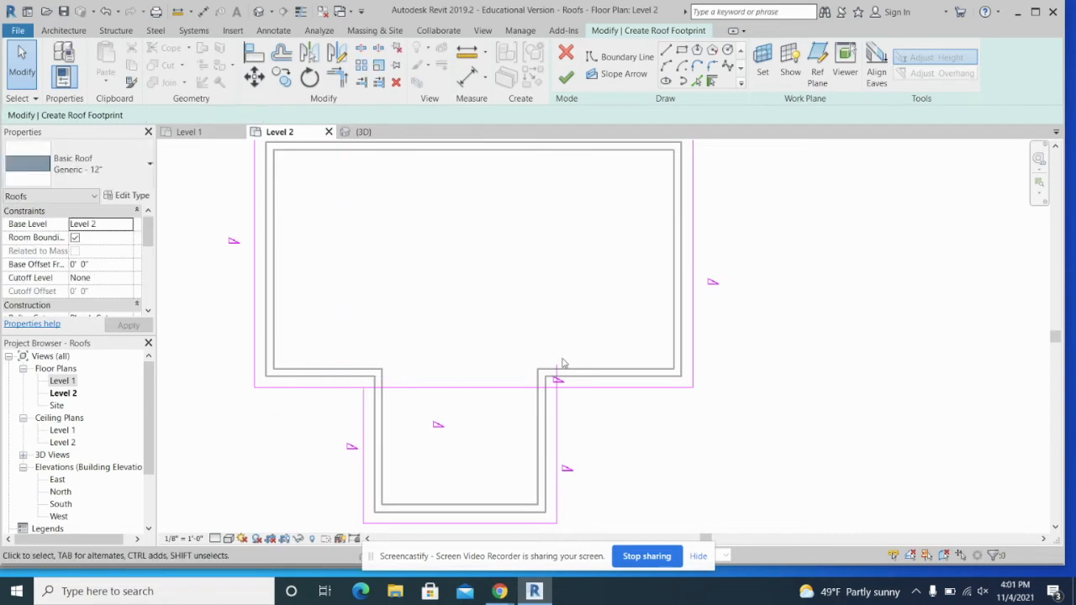
click(557, 377)
key(Escape)
Split the main rectangle's lower edge at both projection side lines and delete the segment between them to form one T-shaped boundary.
click(361, 49)
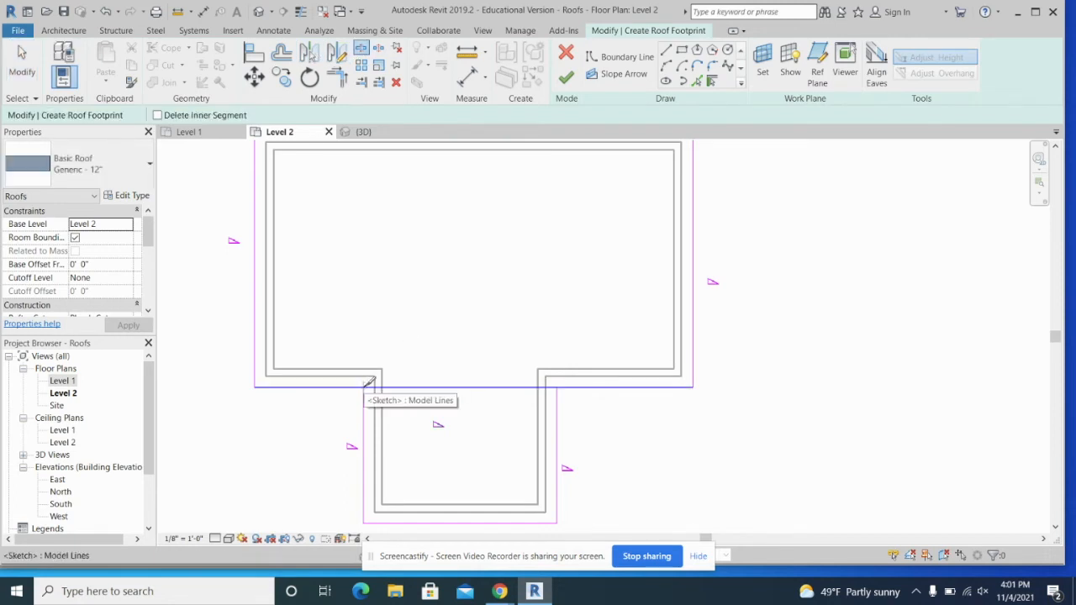
click(565, 384)
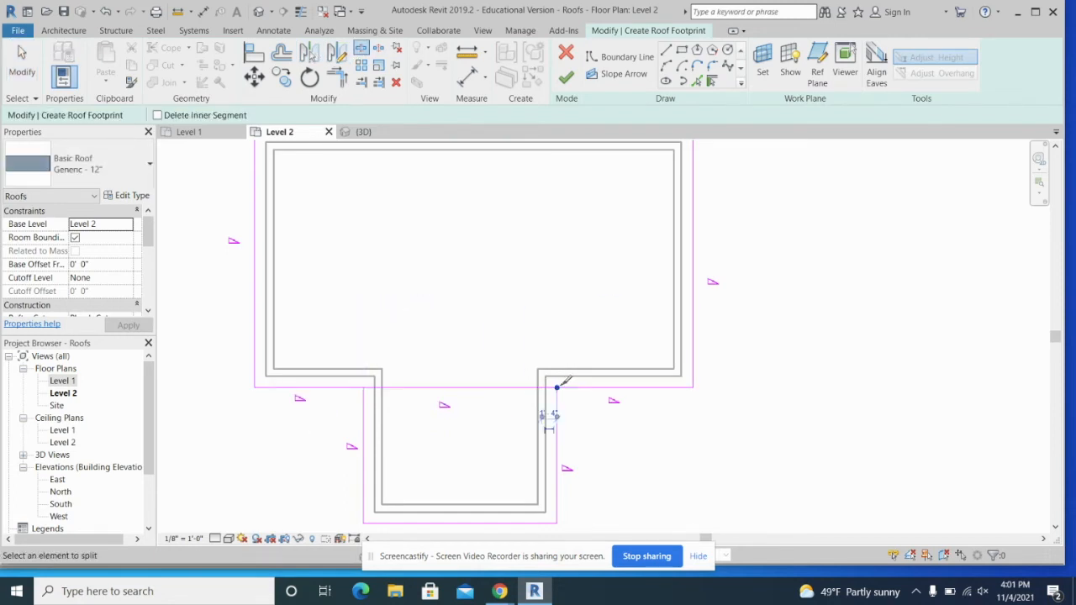
key(Escape)
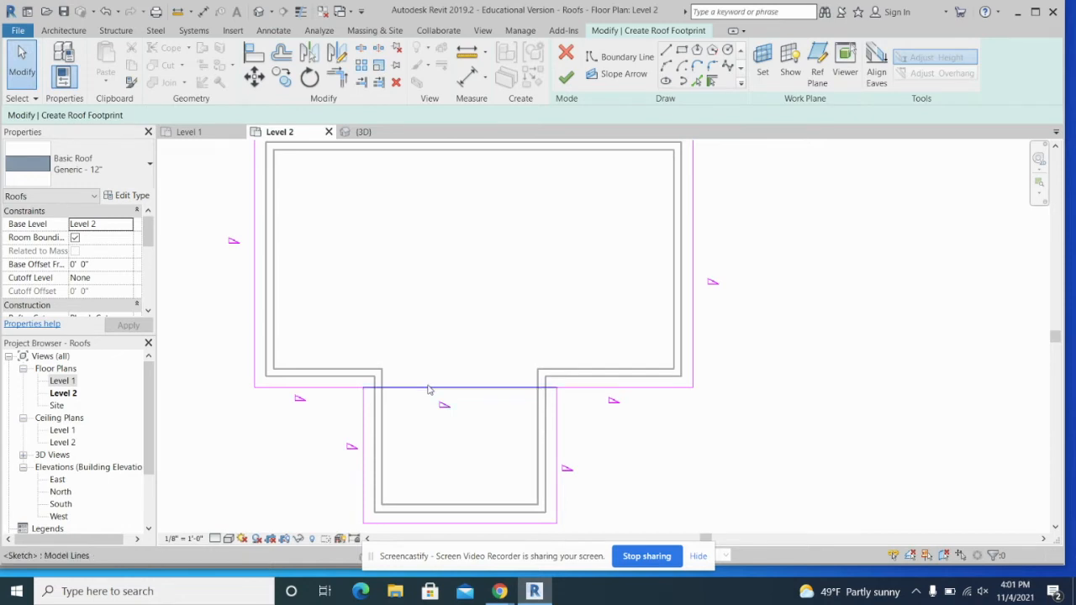
click(428, 387)
key(Delete)
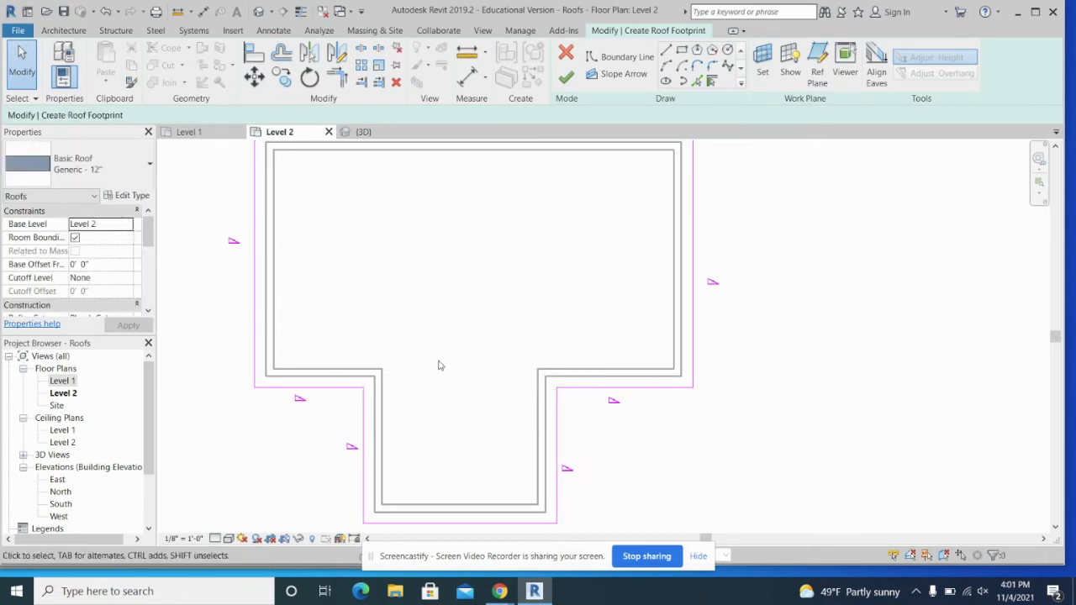
Turn off slope definition for the six boundary lines on the sides and shoulders of the T, leaving out its two end edges.
scroll(438, 366, down, 1)
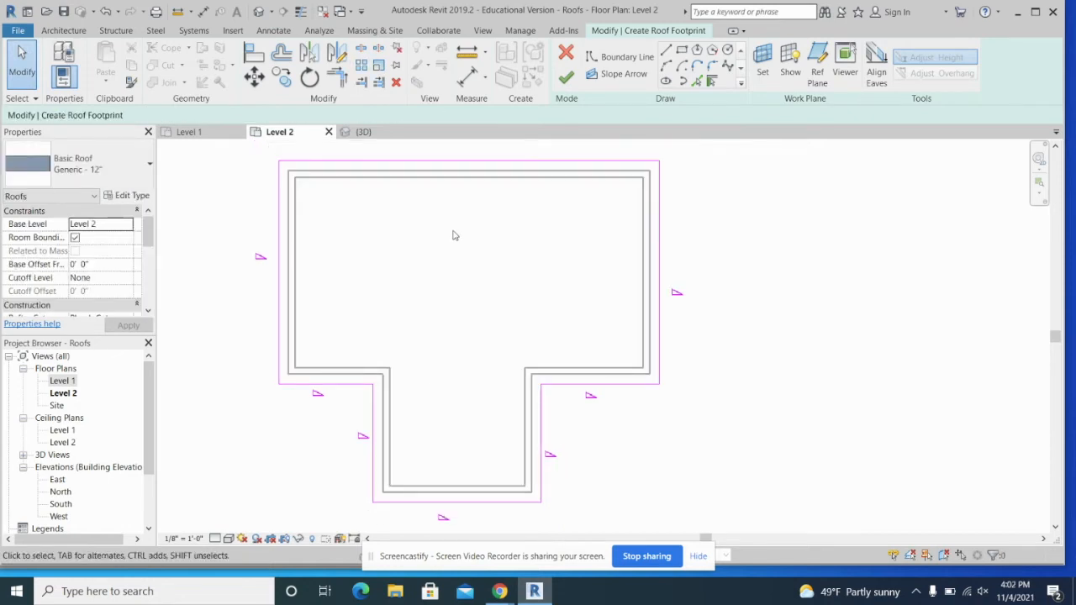
scroll(463, 266, down, 1)
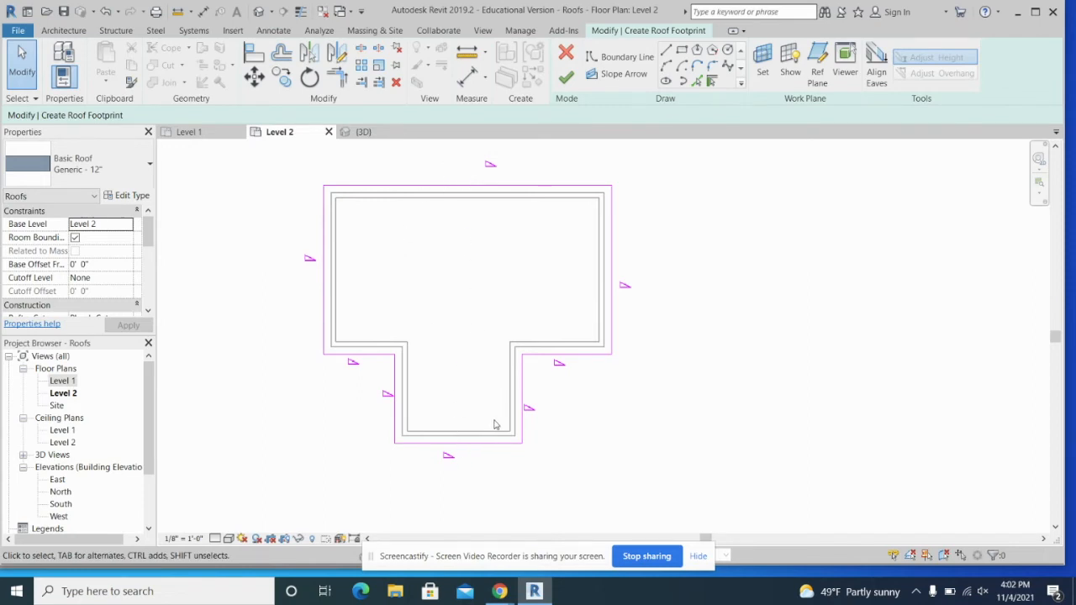
mouse_move(666, 242)
mouse_down()
mouse_move(291, 329)
mouse_move(286, 378)
mouse_up()
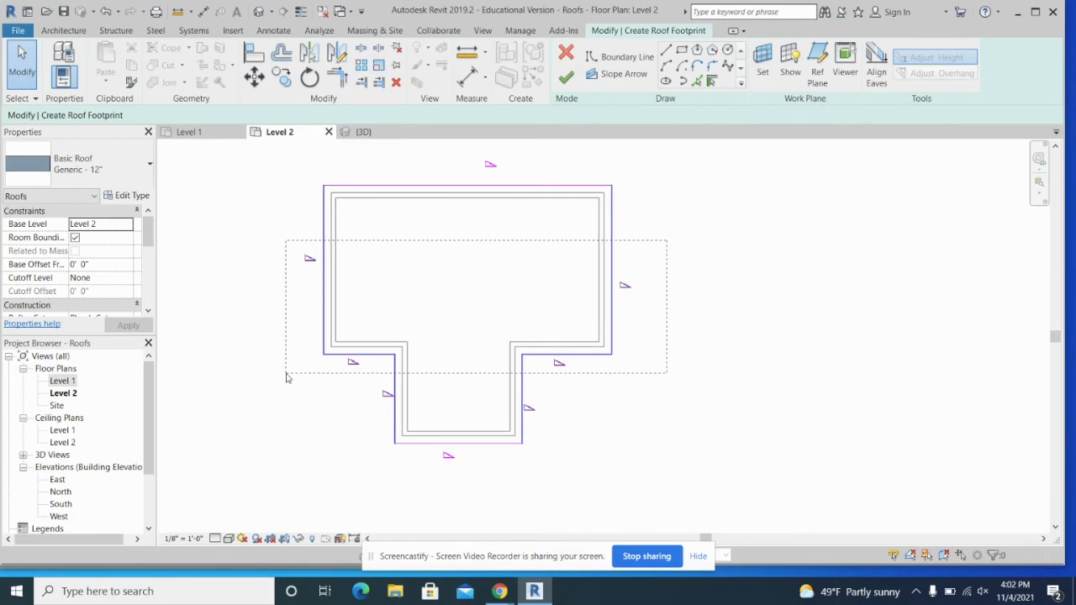
drag(286, 378, 283, 377)
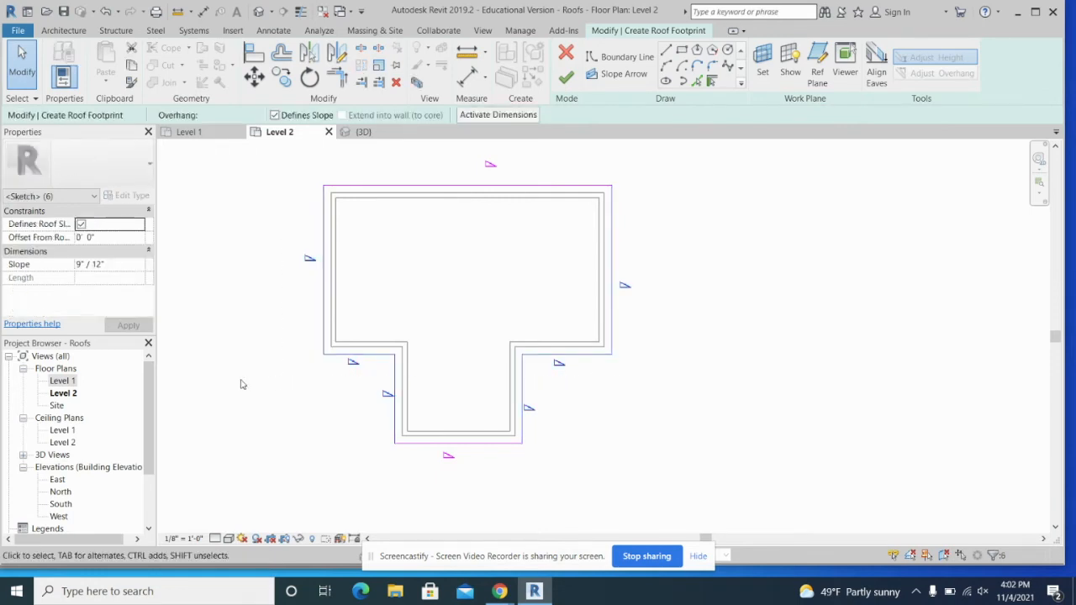
click(274, 115)
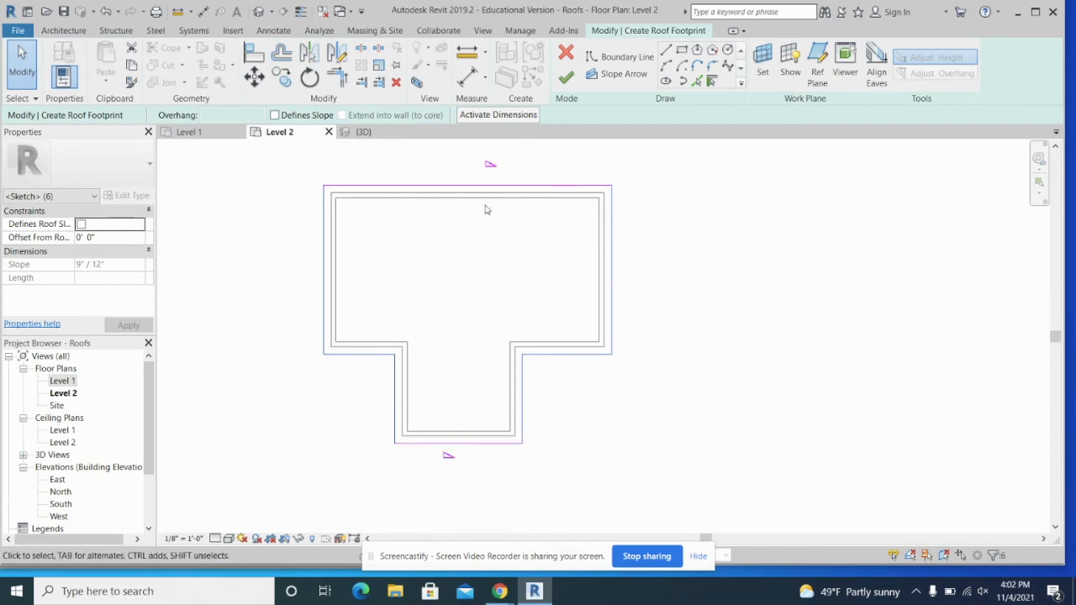
Set the slope of the T-shaped boundary's two slope-defining end edges to 8" / 12".
drag(456, 147, 467, 480)
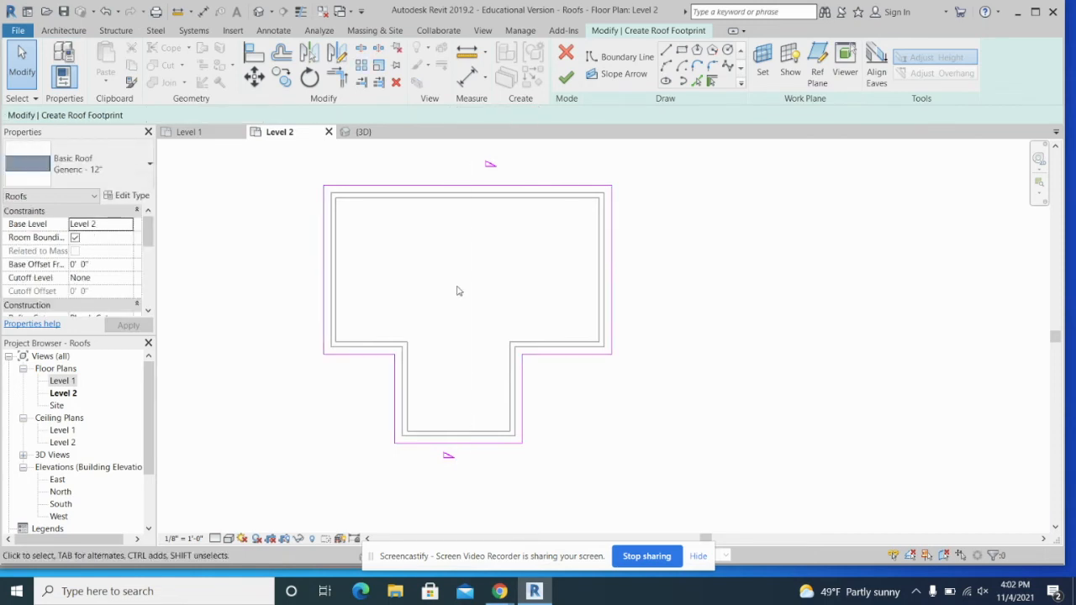
drag(510, 169, 456, 462)
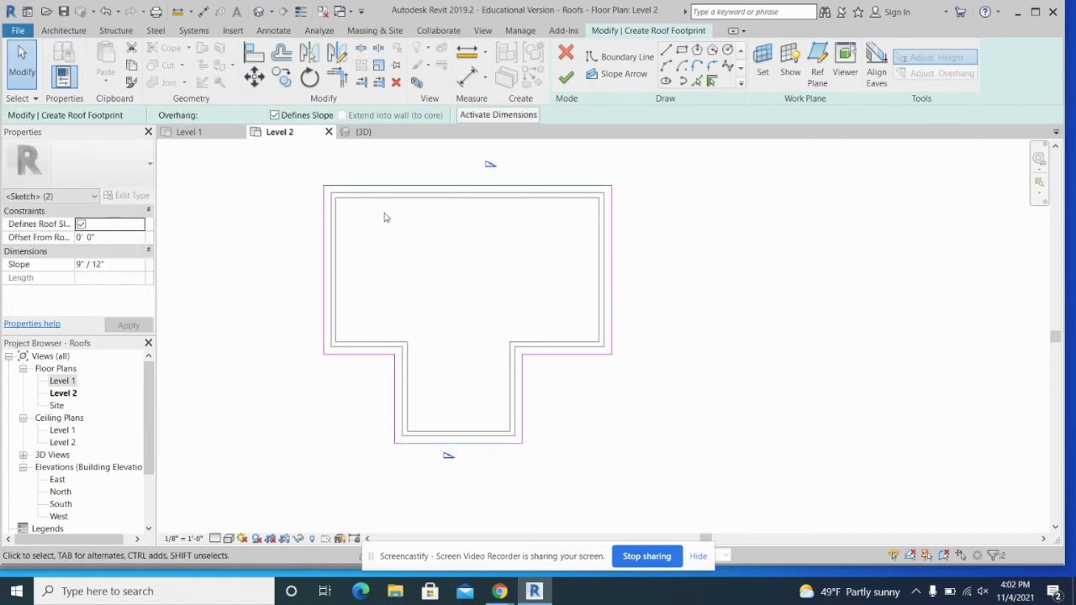
double_click(81, 265)
text(8)
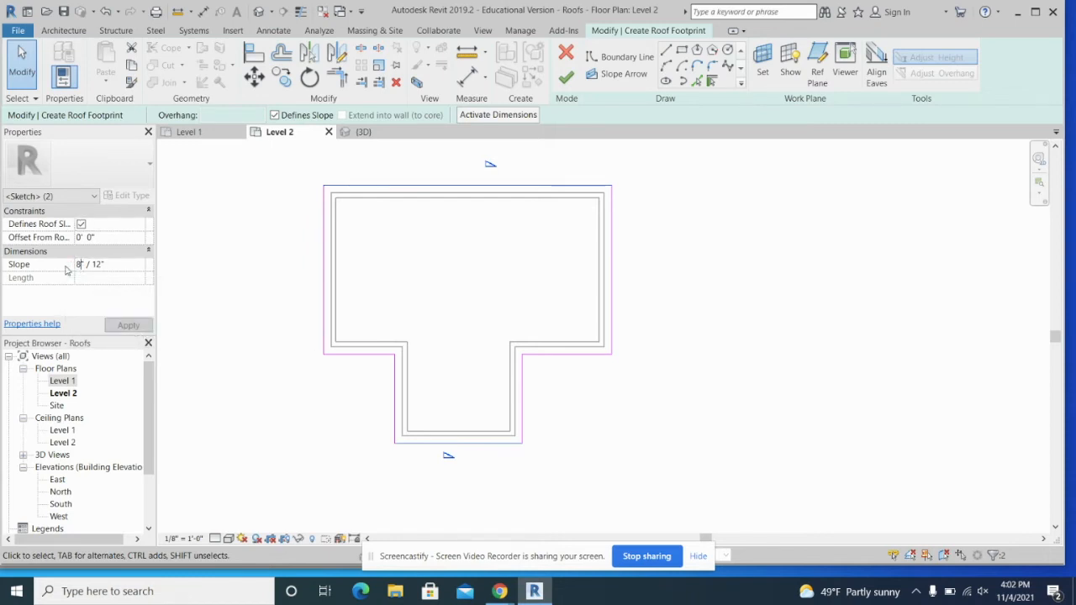
click(128, 326)
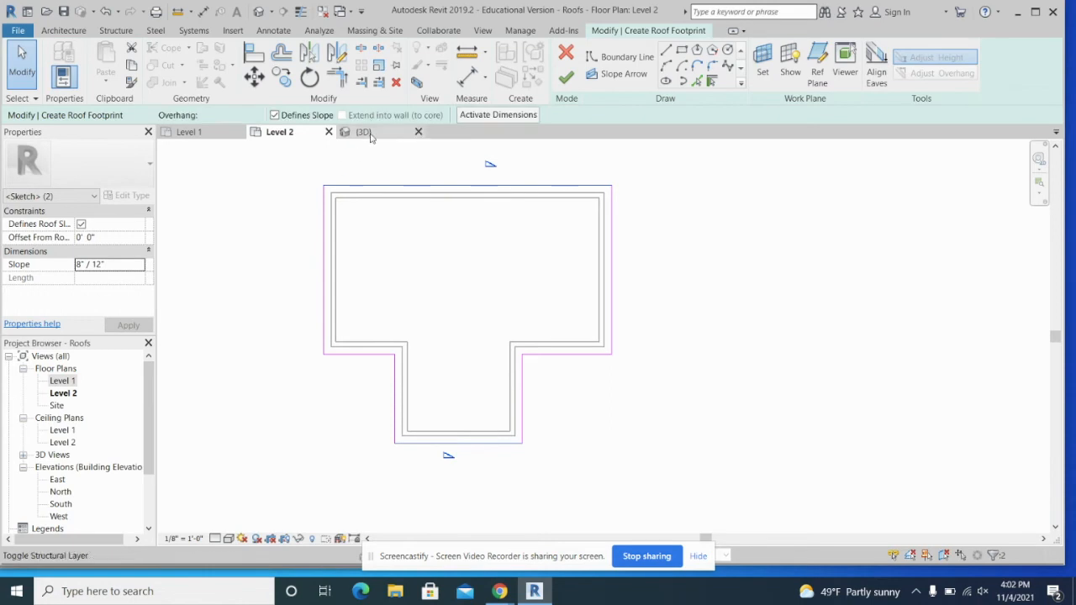
Finish the T-shaped roof, attach the highlighted walls to it, and inspect the result in the 3D view.
click(565, 78)
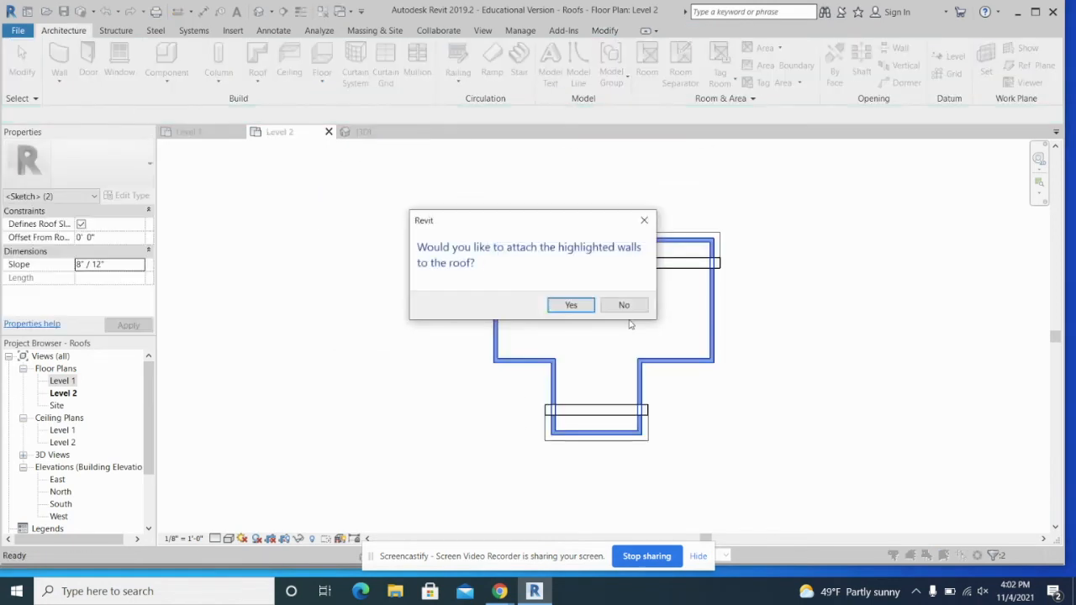
click(570, 305)
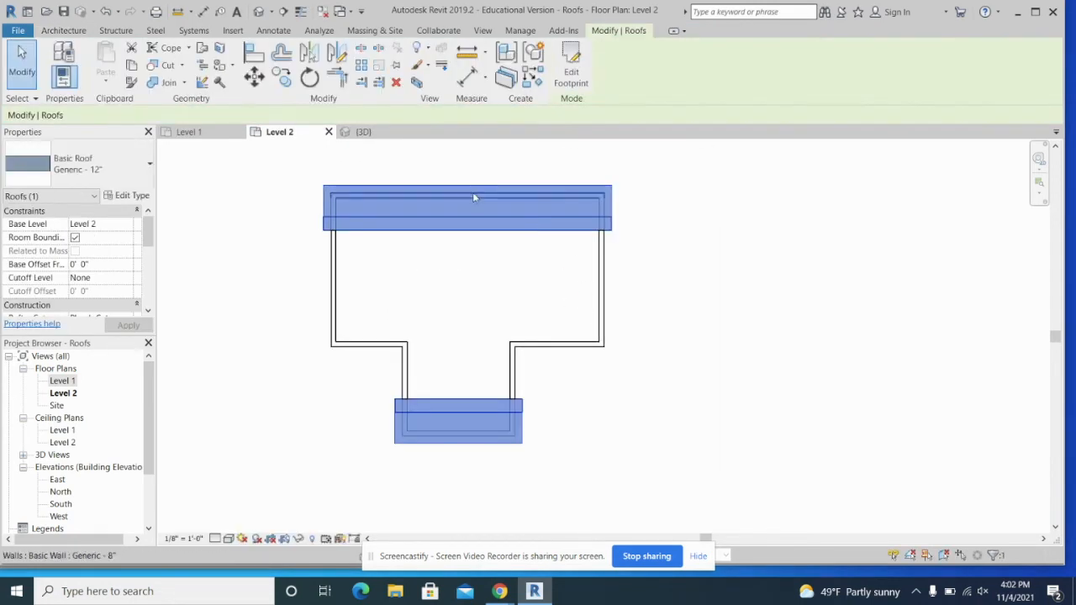
click(363, 132)
middle_drag(337, 306, 396, 377)
scroll(400, 340, up, 3)
middle_drag(385, 292, 431, 304)
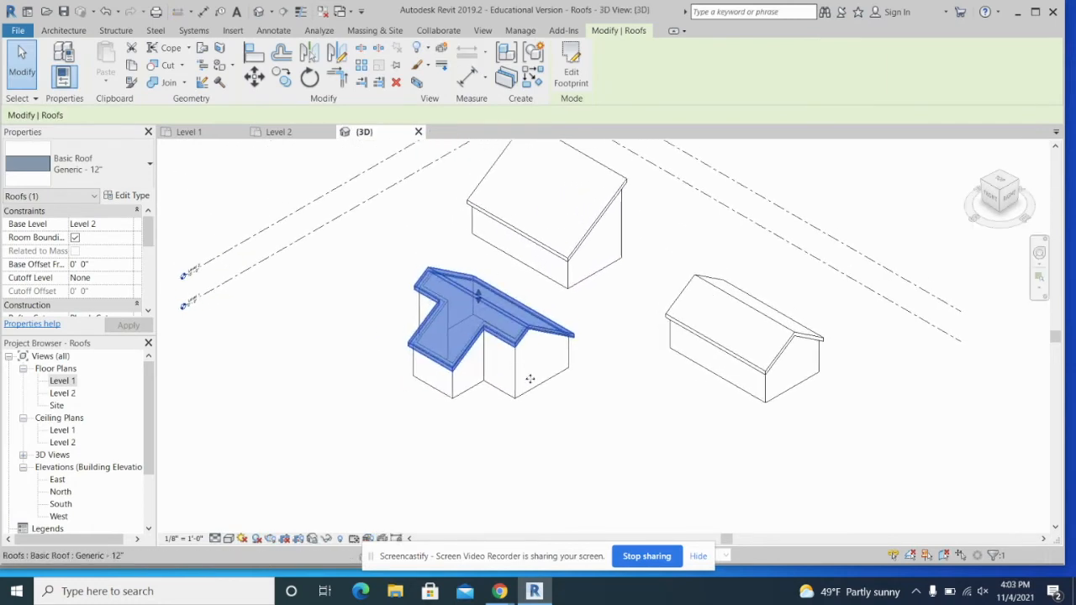
click(537, 429)
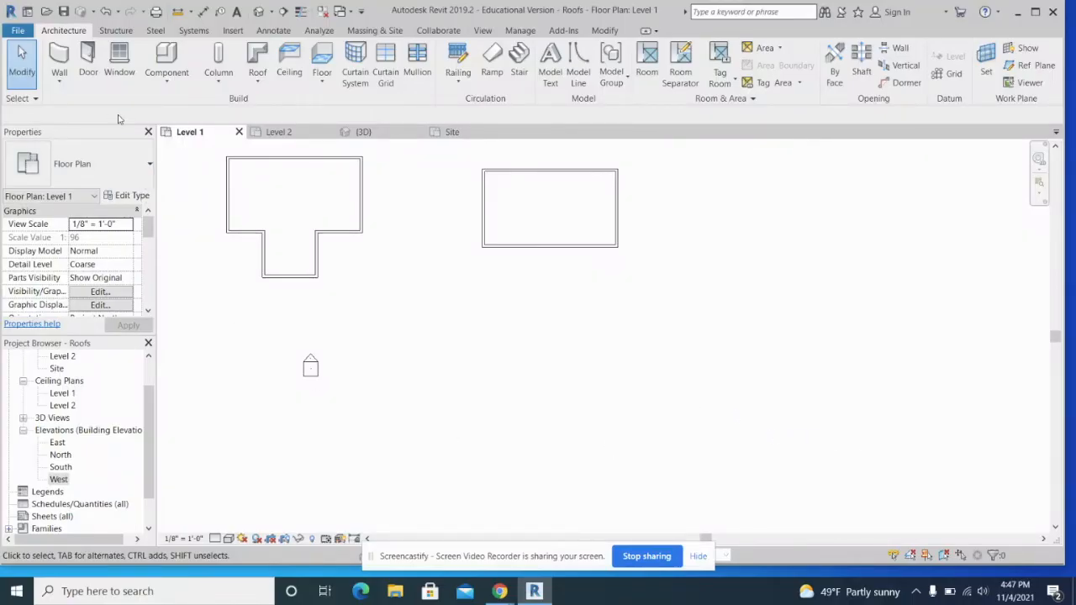
Draw a closed rectangle of Generic - 8" walls, 32' by 20', below the existing buildings on Level 1.
click(59, 61)
click(380, 345)
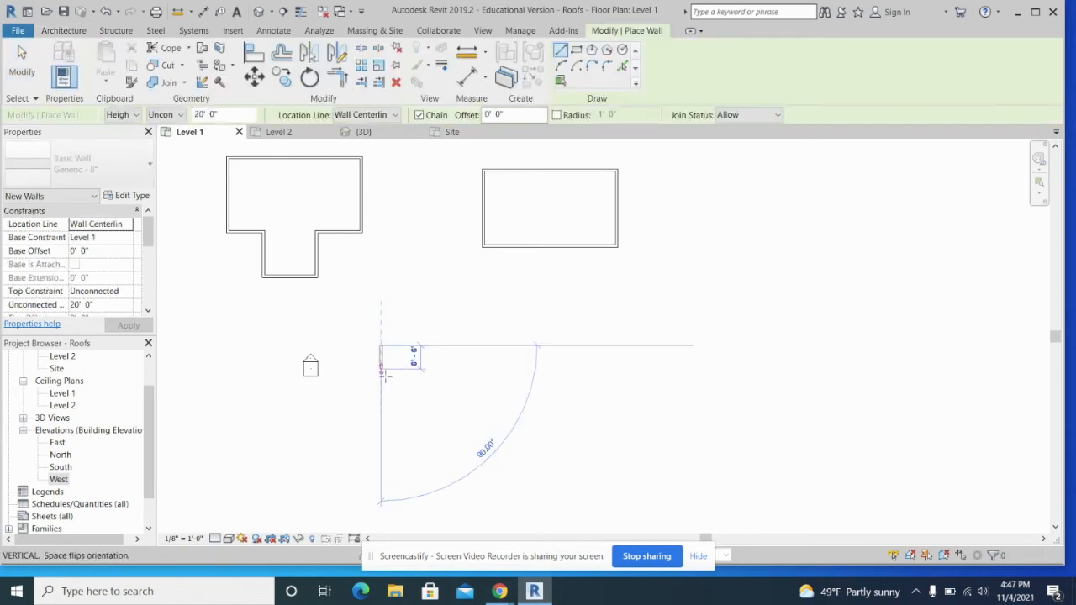
click(381, 418)
click(499, 418)
click(500, 344)
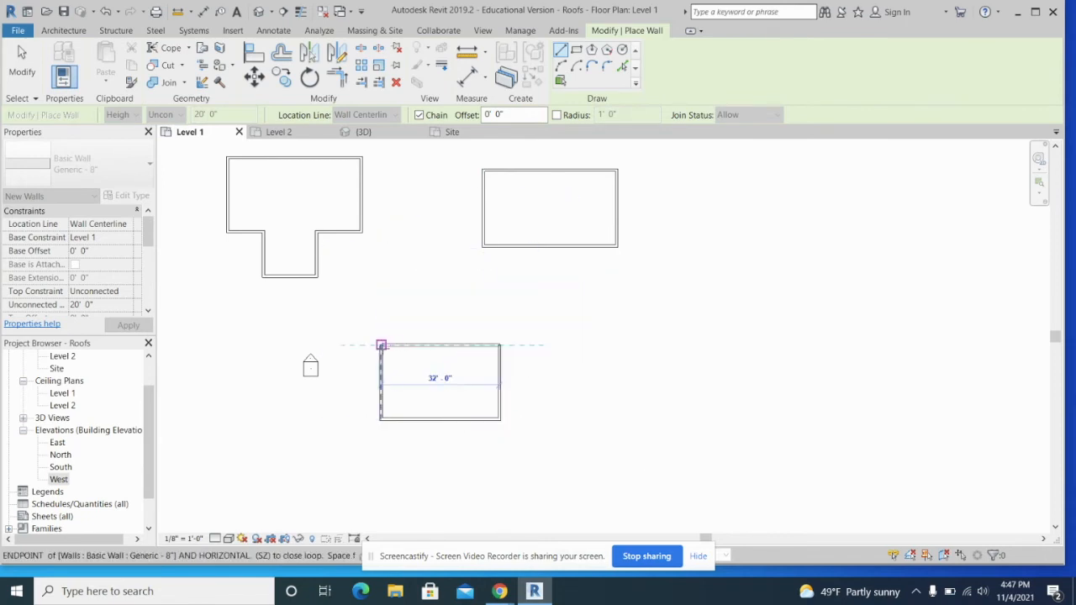
click(380, 345)
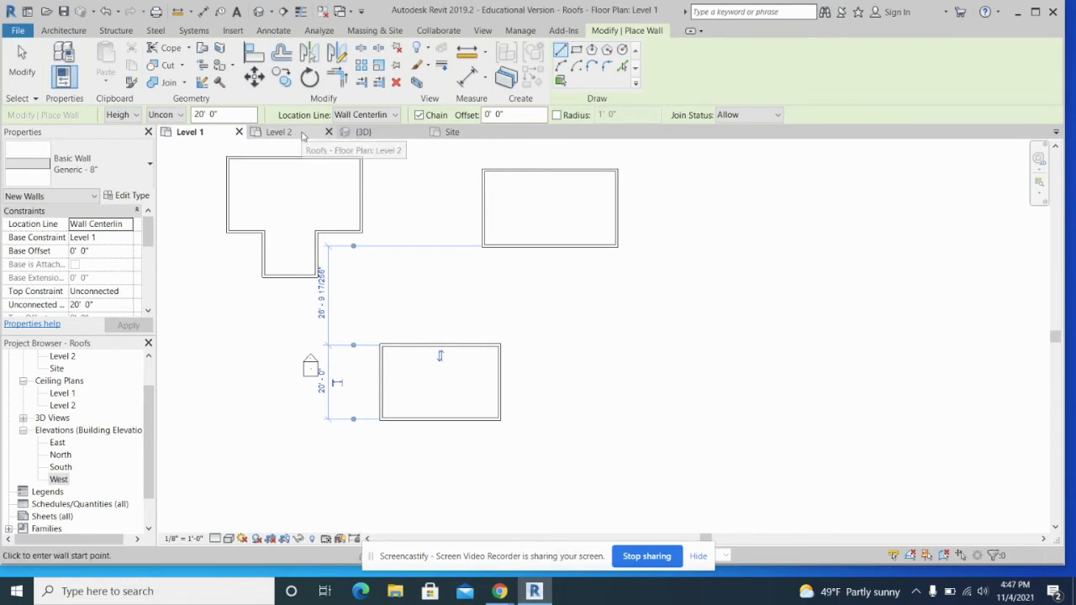
Draw a horizontal reference plane near the middle of the new rectangular building on Level 2, extending past both side walls, and leave it unnamed.
click(279, 132)
click(22, 60)
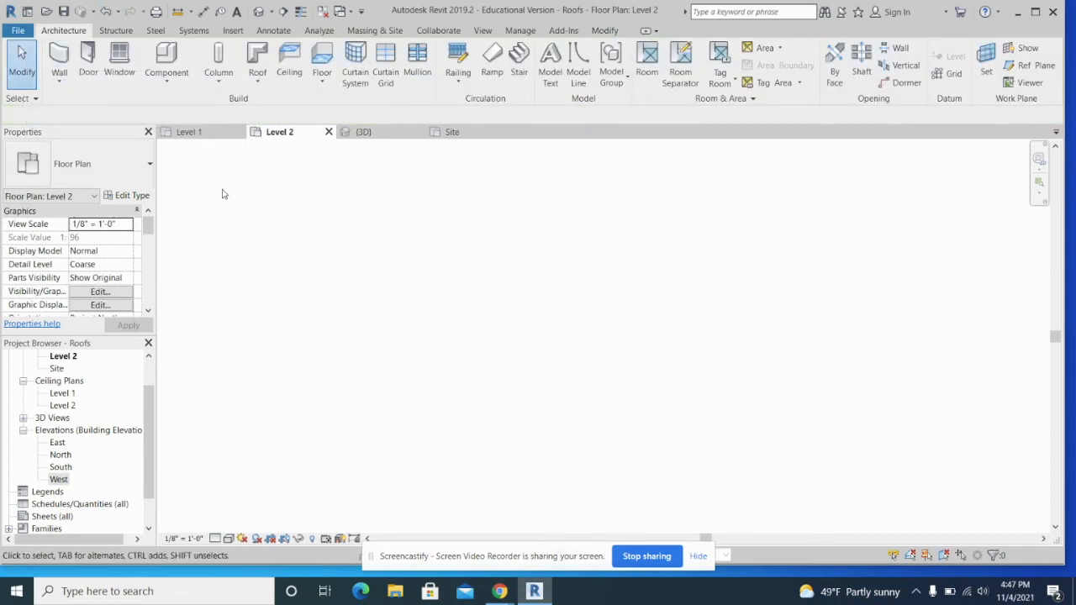
scroll(343, 359, down, 3)
middle_drag(720, 371, 300, 327)
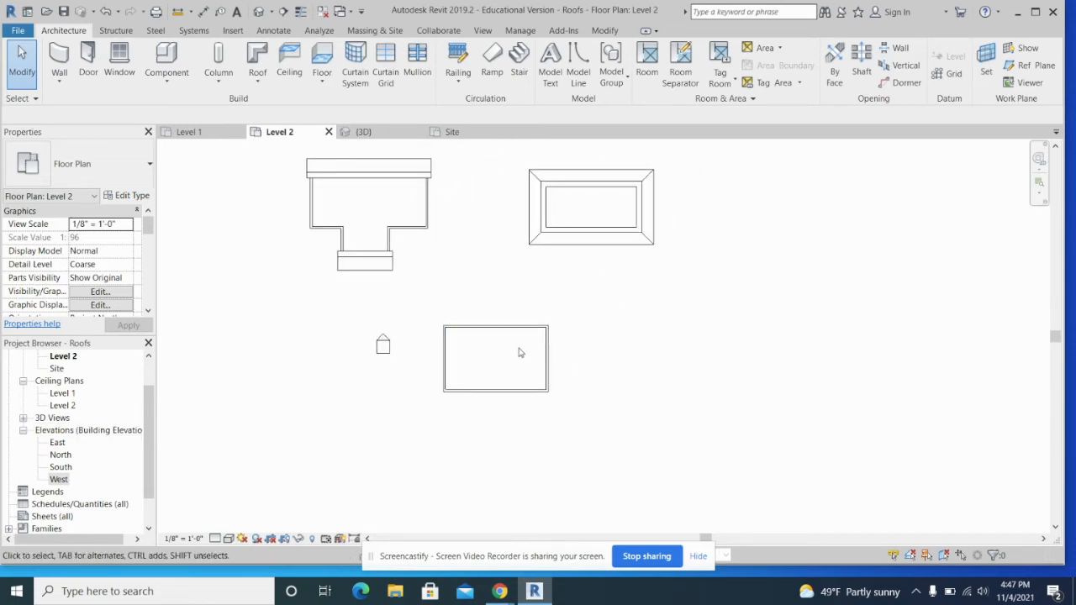
scroll(519, 351, up, 1)
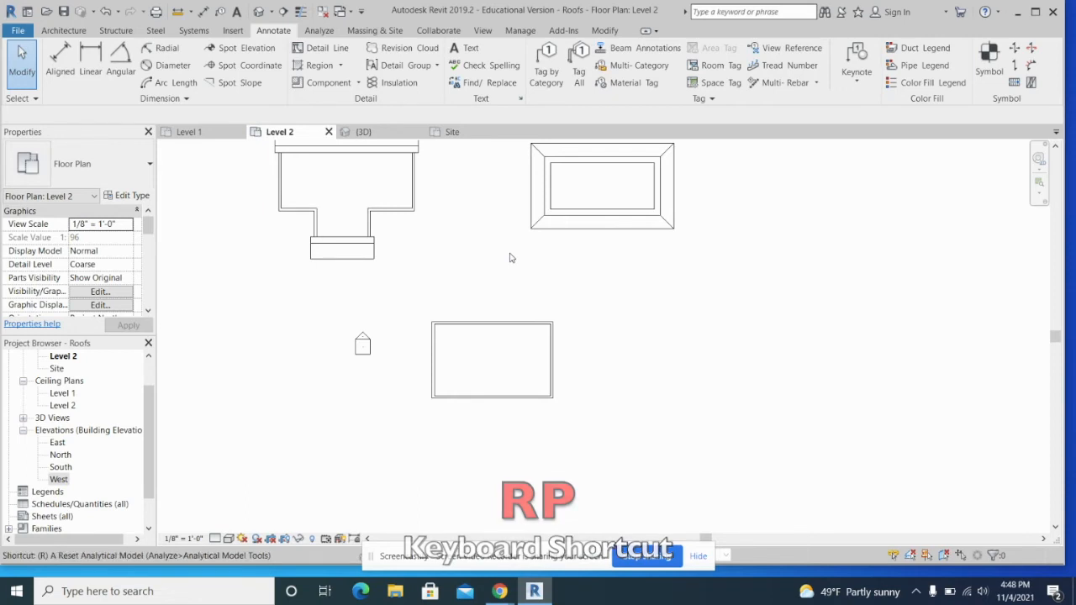
key(r)
key(p)
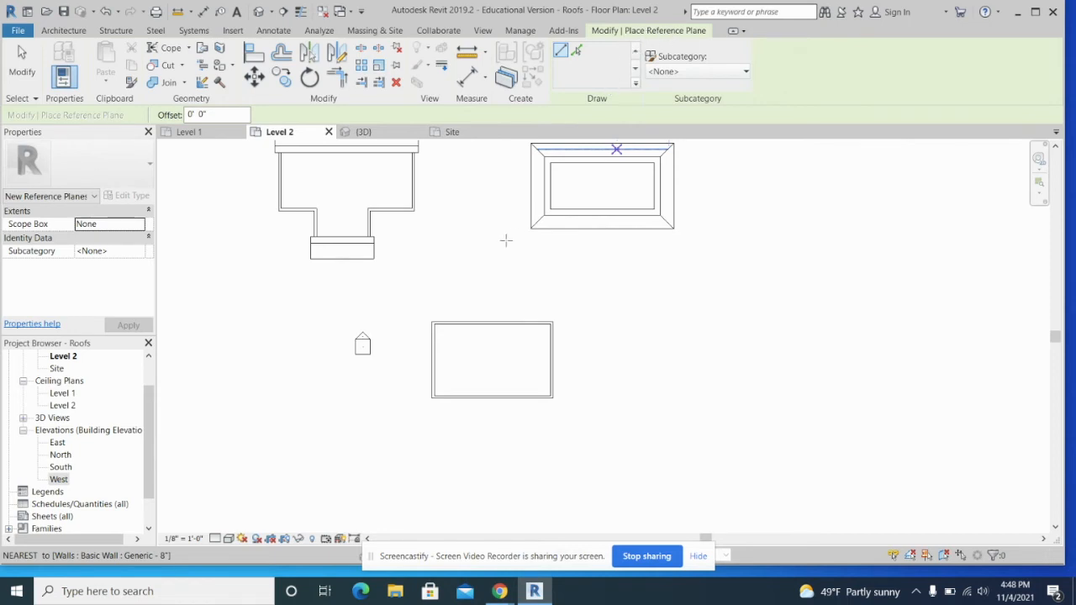
click(413, 357)
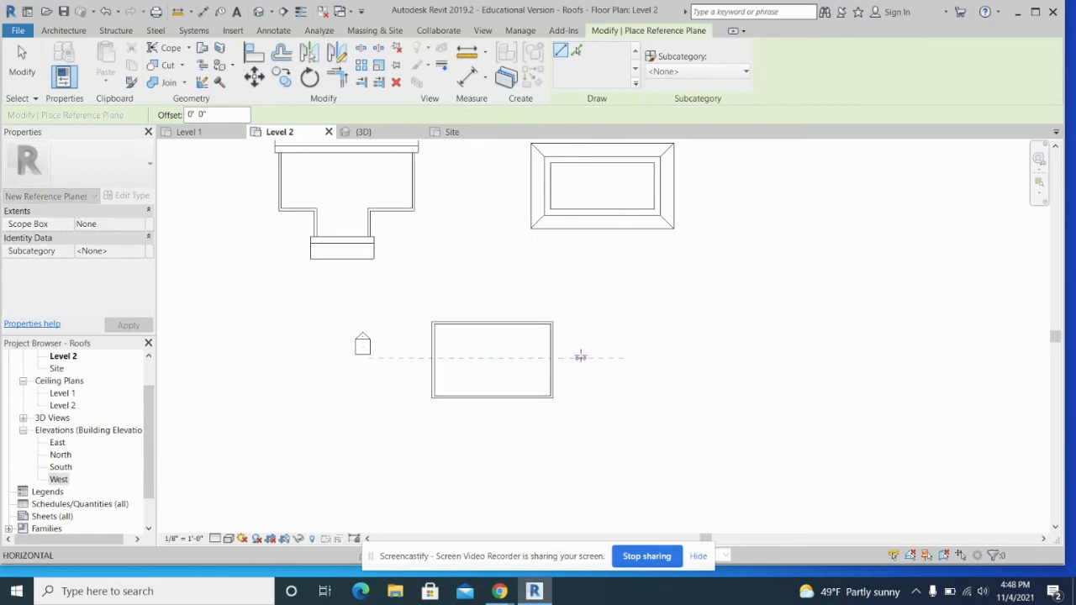
click(595, 357)
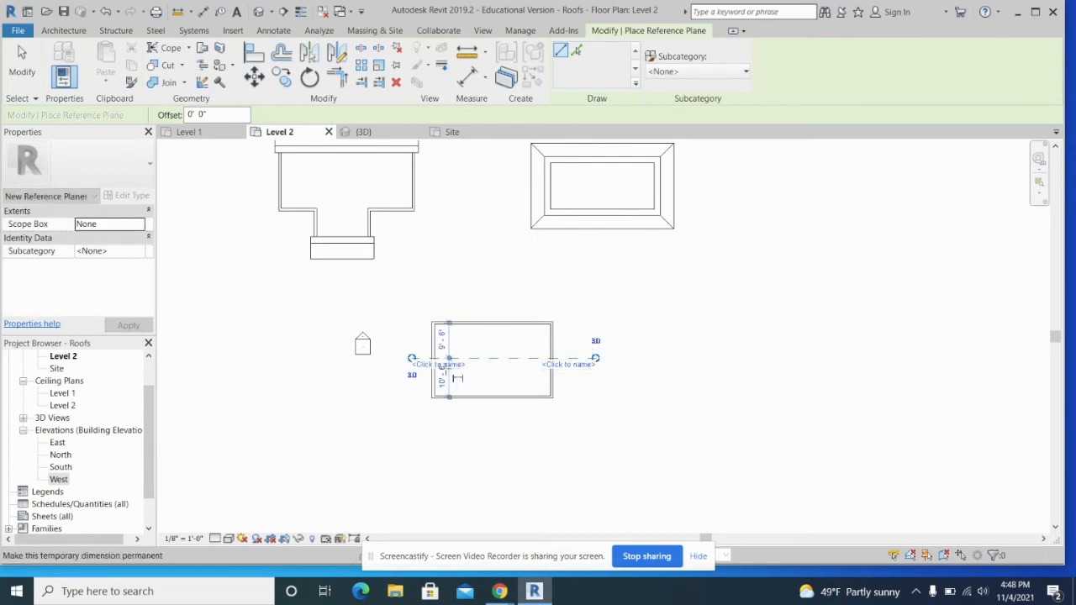
scroll(443, 370, up, 3)
click(443, 367)
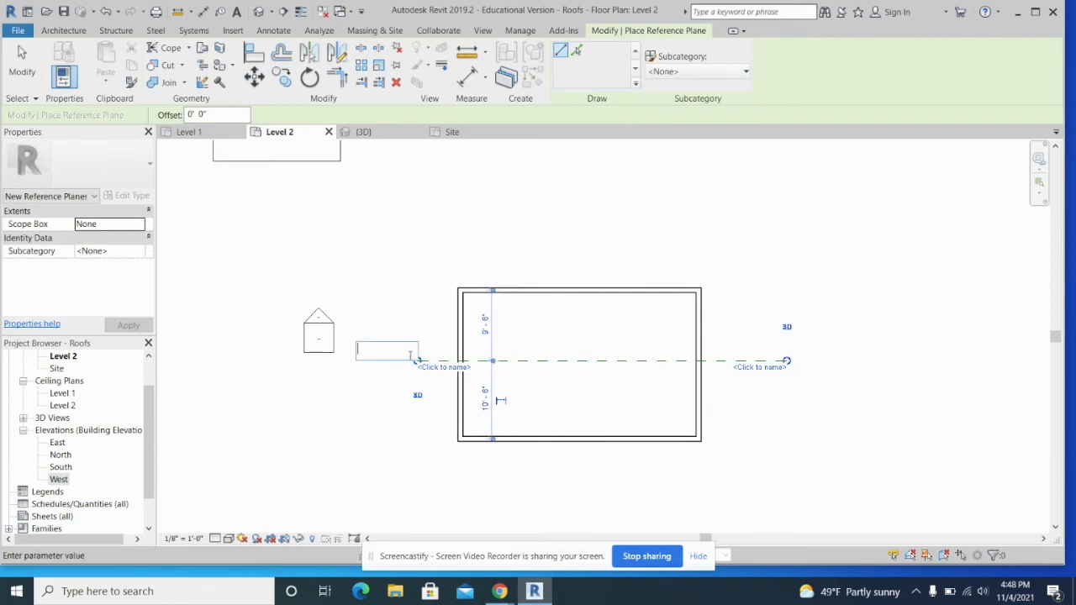
key(Return)
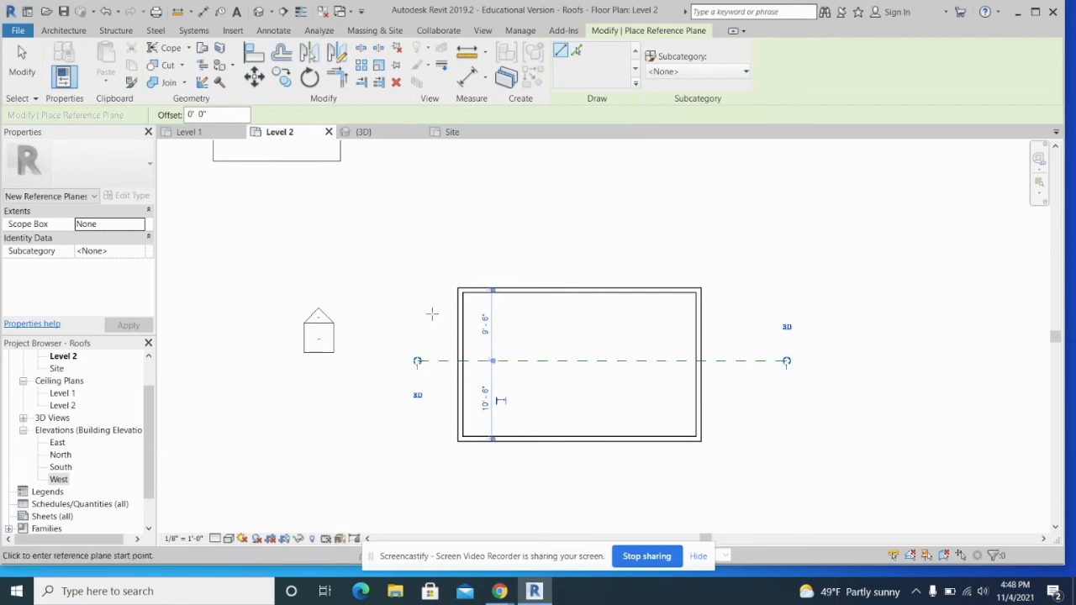
Create a horizontal building section through the new building, below the reference plane and looking toward it, and open the section view.
click(284, 12)
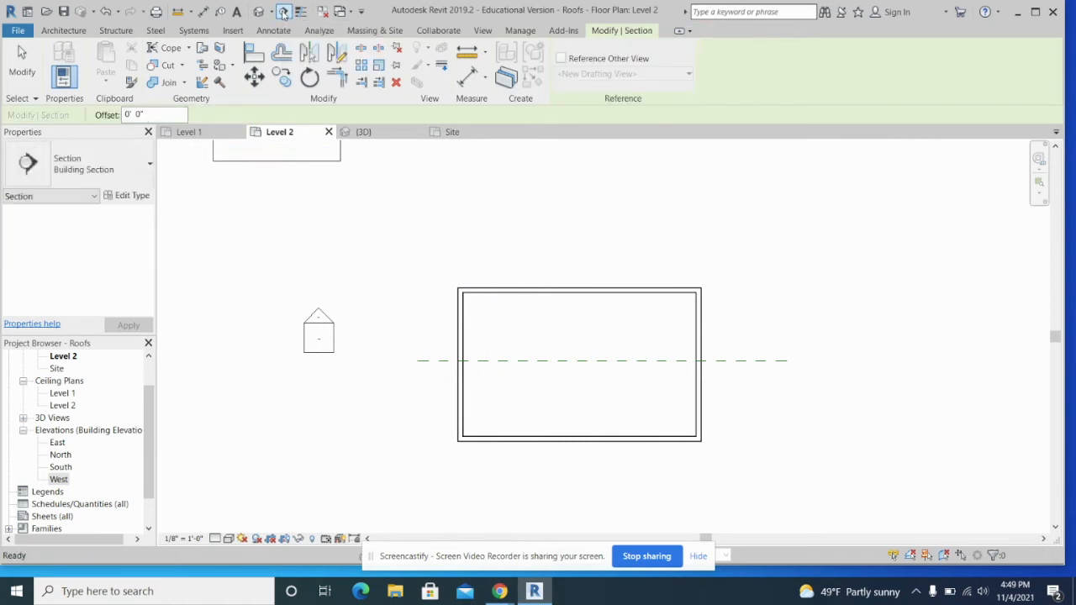
click(425, 398)
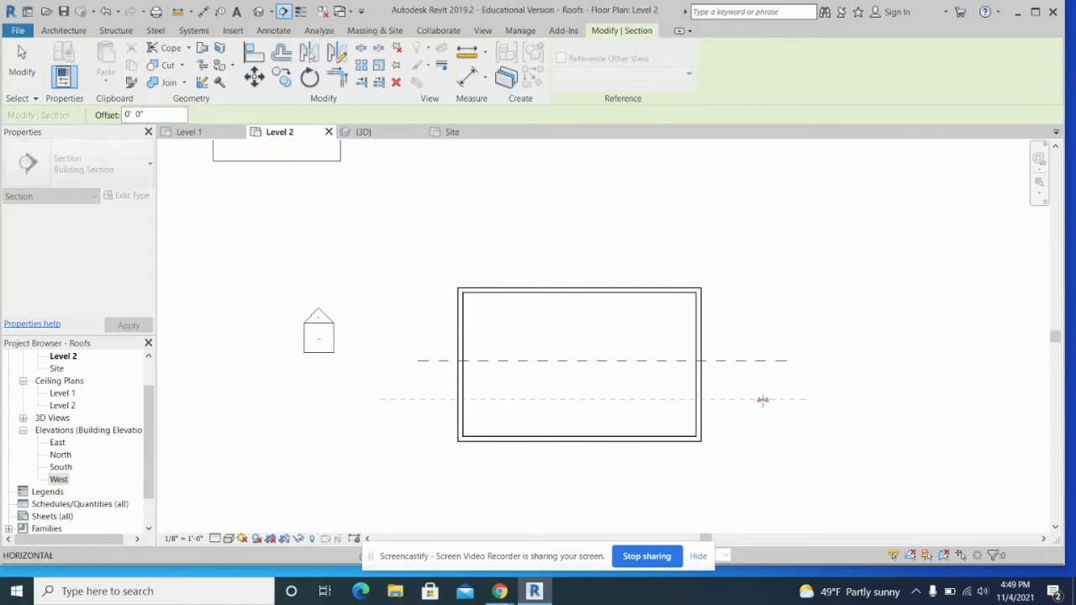
click(762, 399)
key(Escape)
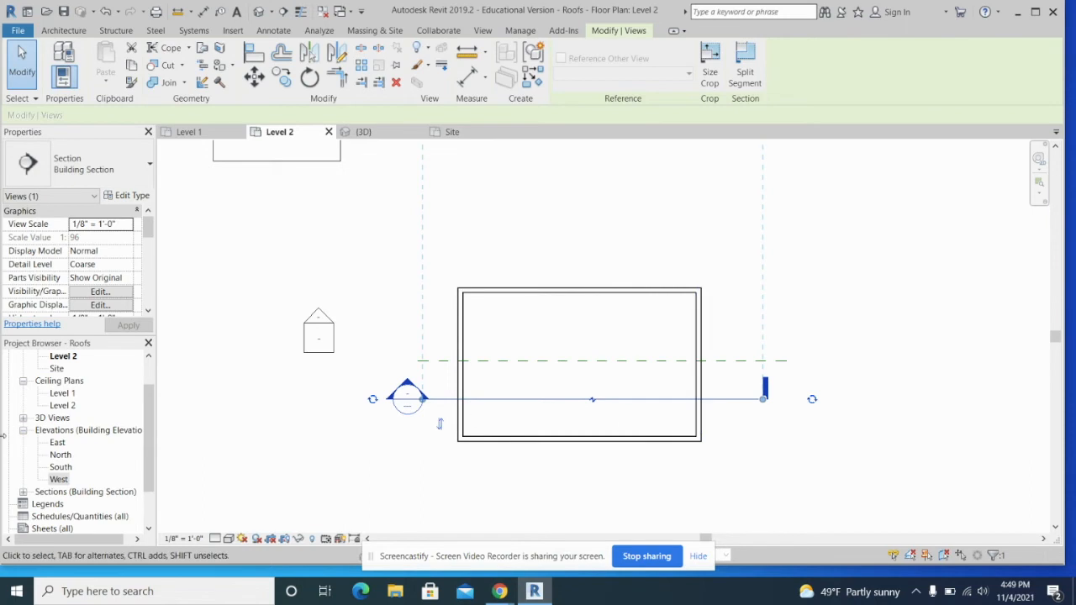
click(23, 491)
double_click(67, 504)
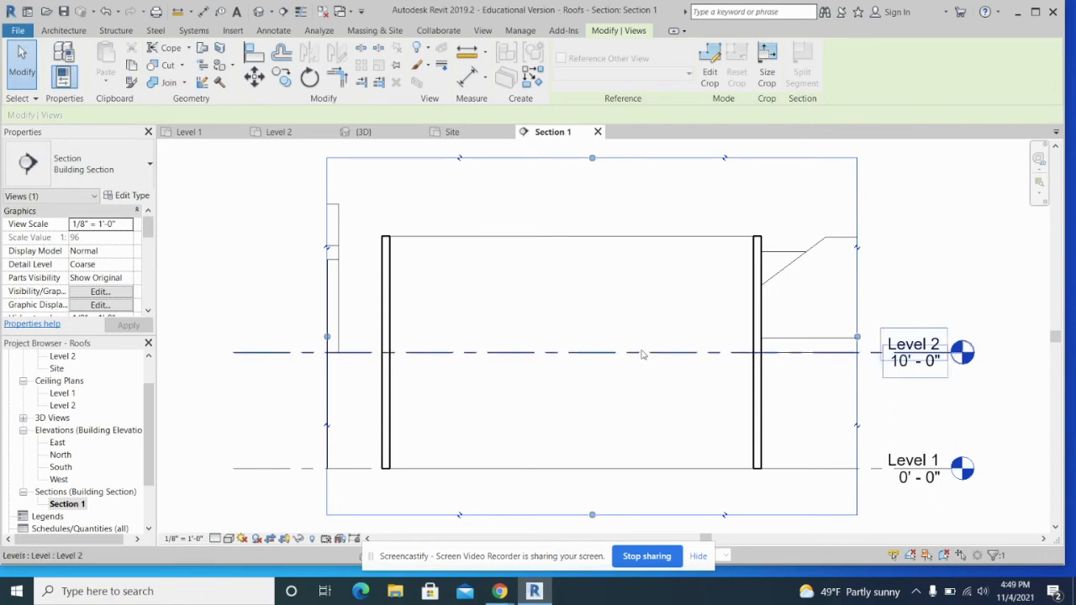
Start a Roof by Extrusion on Reference Plane : 1, with Level 2 as reference level and a 0' 0" offset.
click(63, 31)
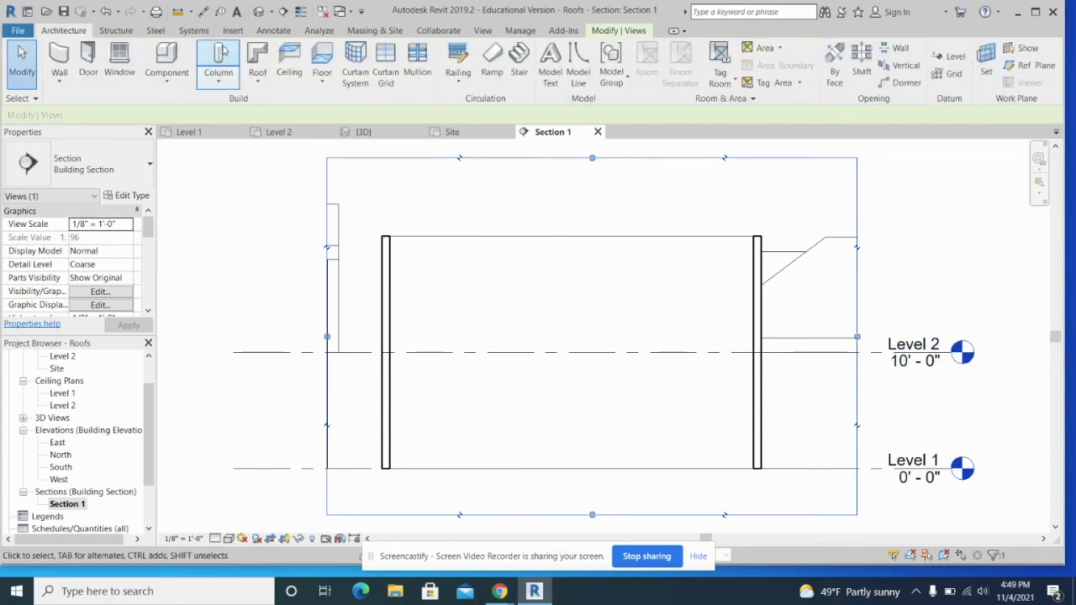
click(260, 81)
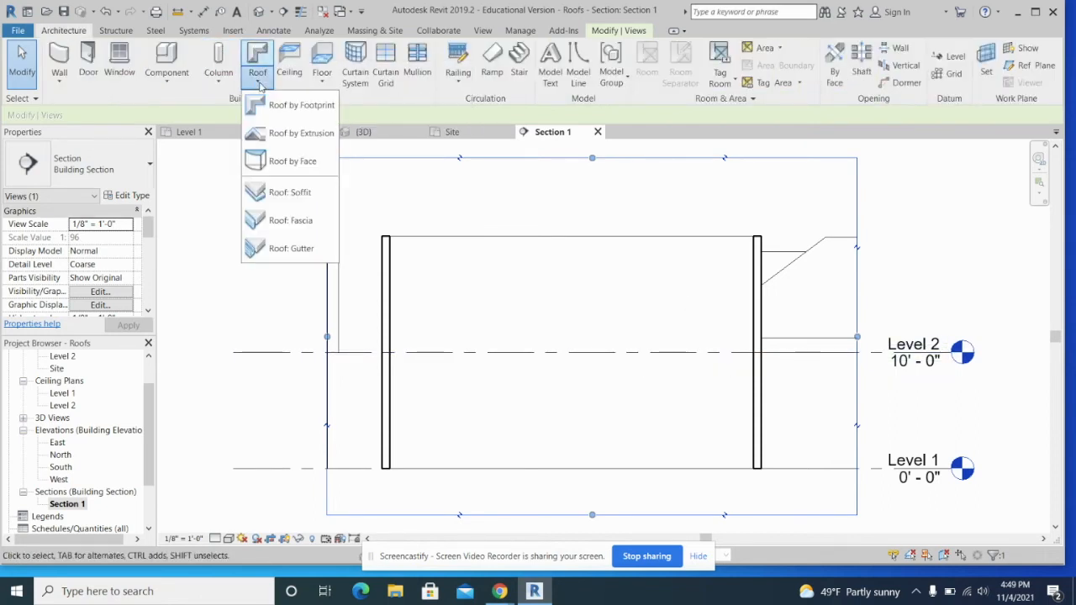
click(286, 133)
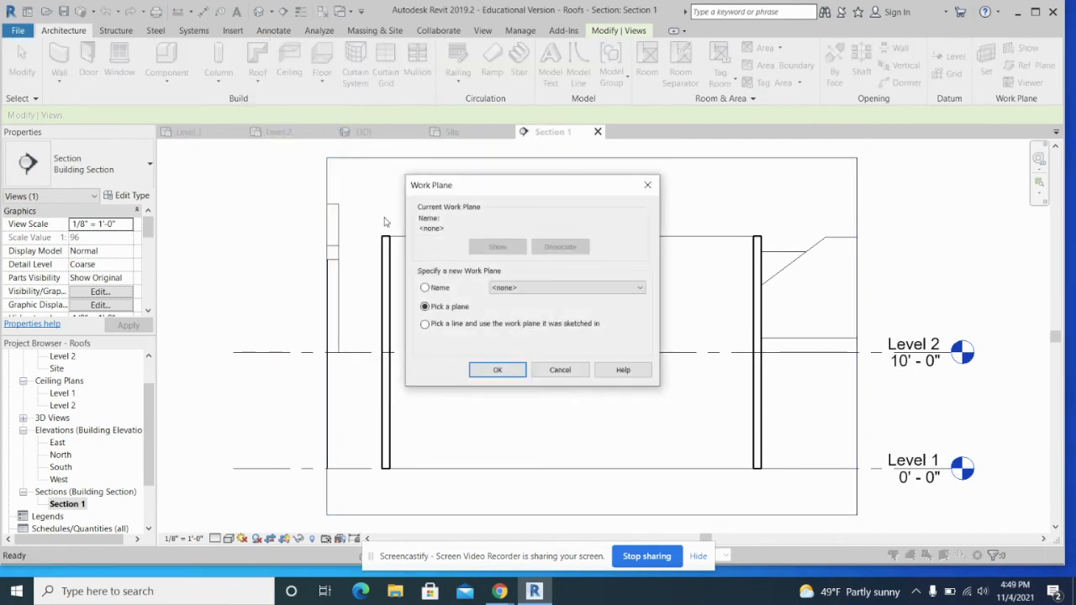
click(450, 289)
click(575, 288)
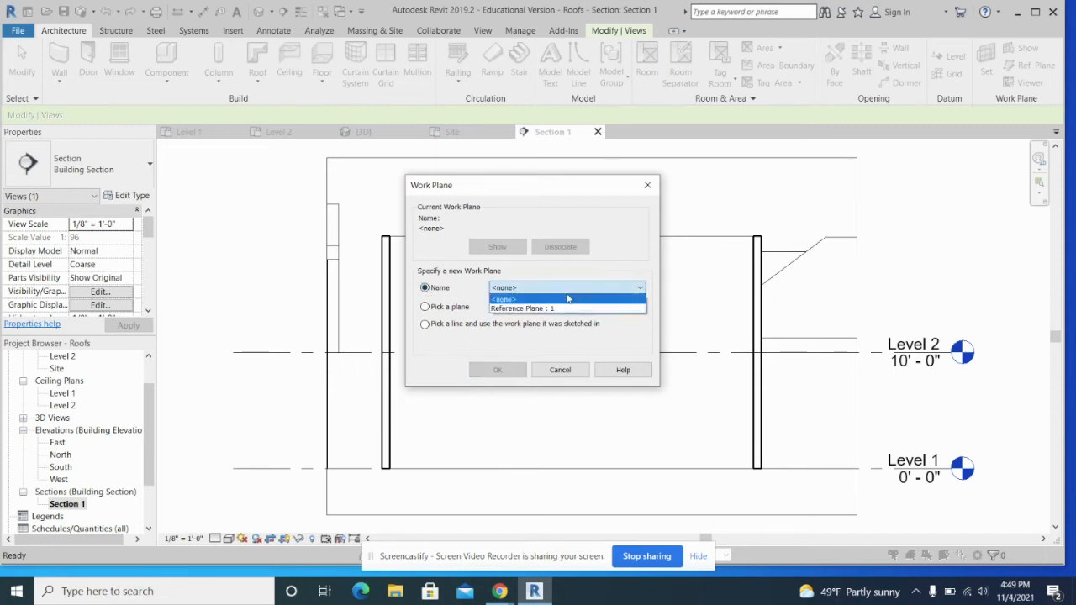
click(562, 313)
click(496, 370)
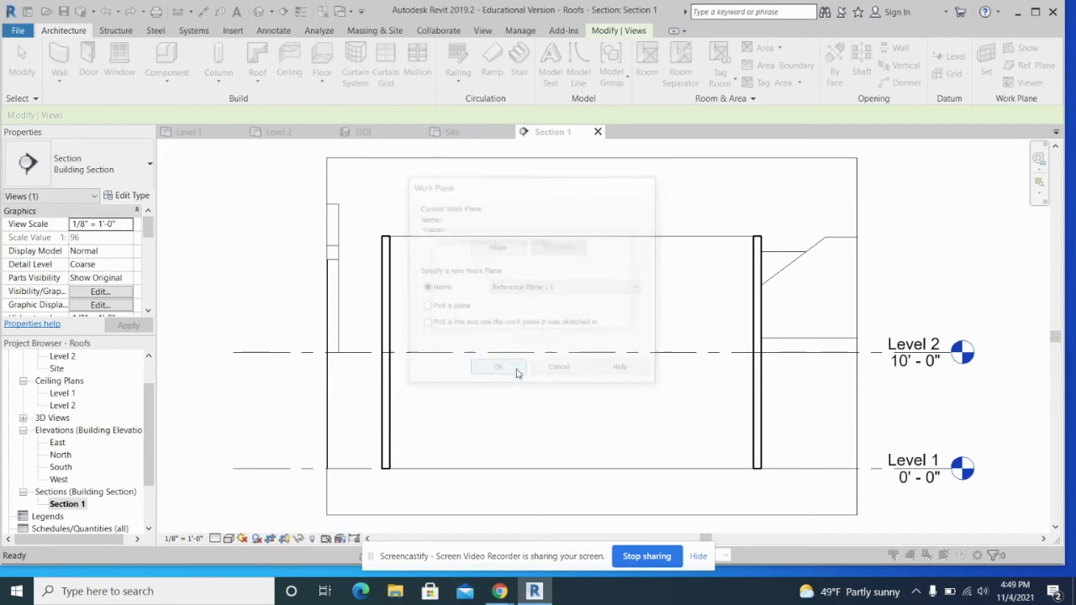
click(531, 314)
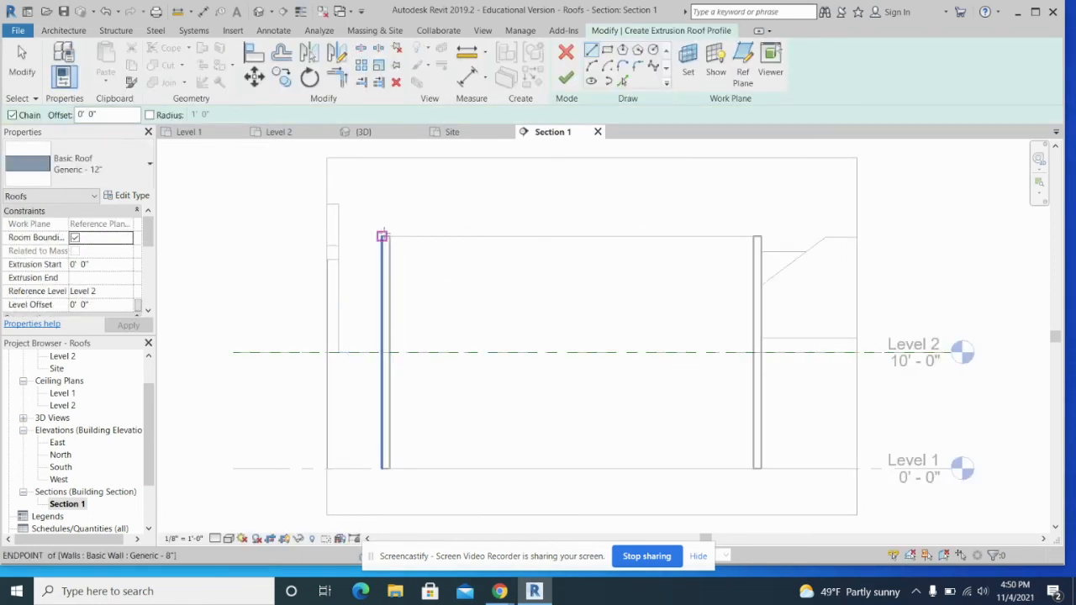
Sketch a horizontal profile line across the wall tops, from one side wall to the other.
click(381, 237)
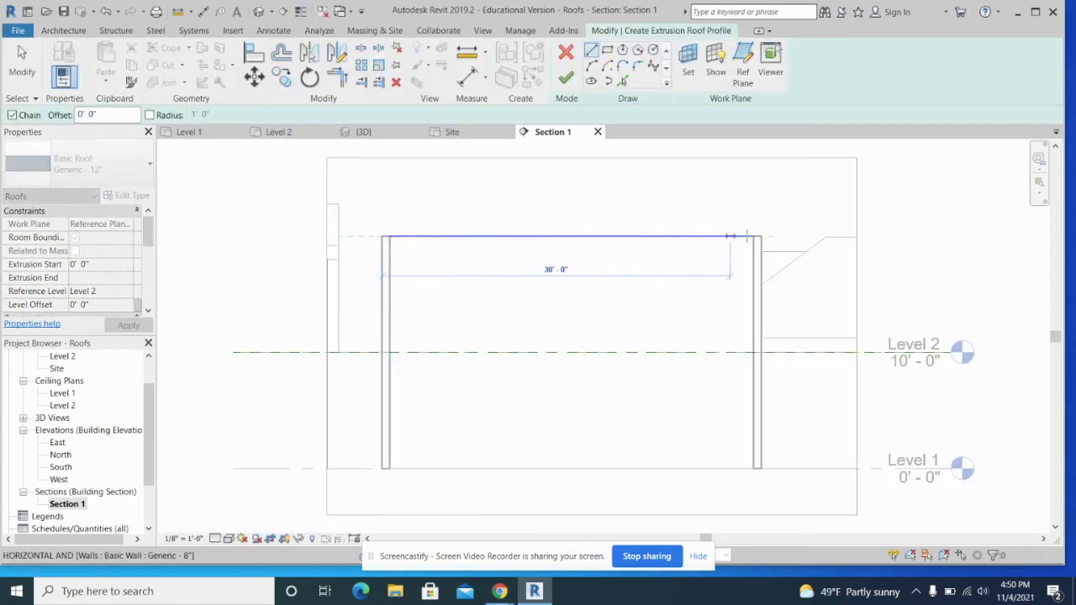
click(753, 237)
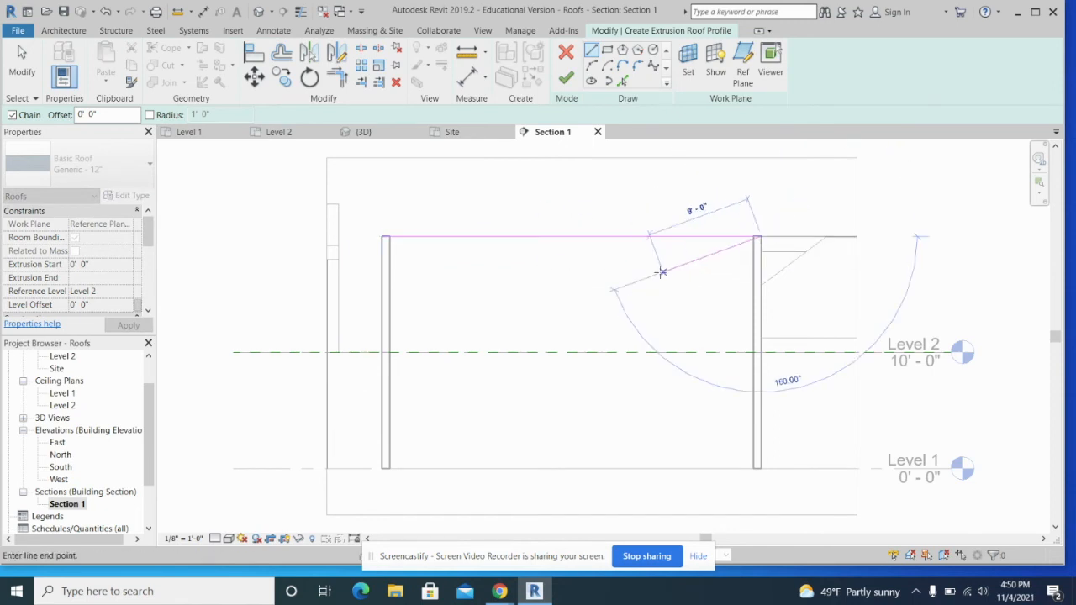
key(Escape)
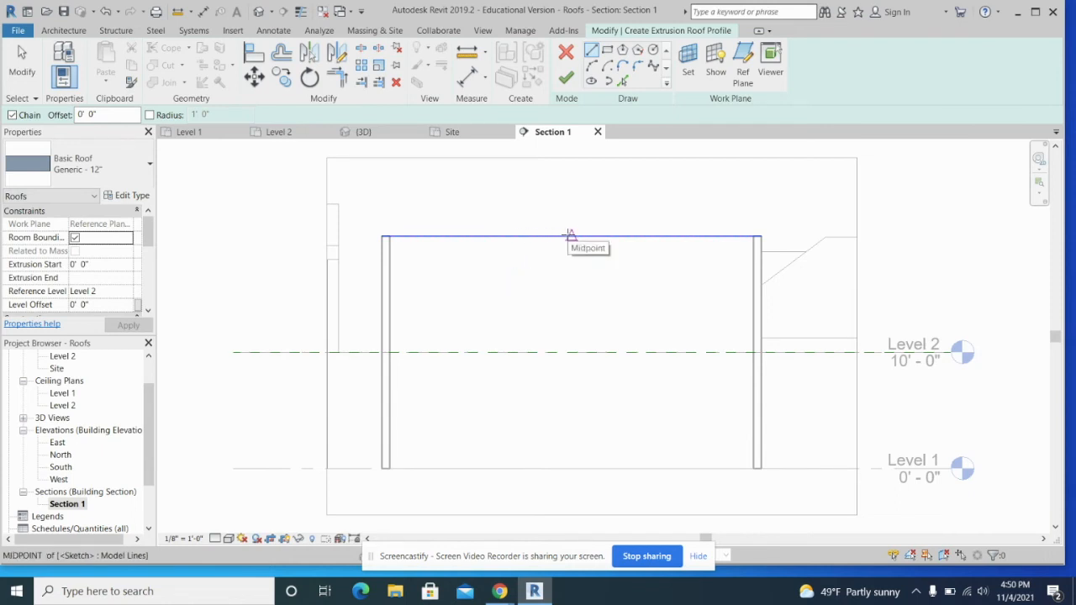
Sketch a sloped profile line about 21'-4" long from the horizontal line's midpoint up and outward to the section's crop edge.
click(570, 236)
mouse_move(327, 182)
middle_down()
mouse_move(347, 258)
mouse_move(349, 332)
middle_up()
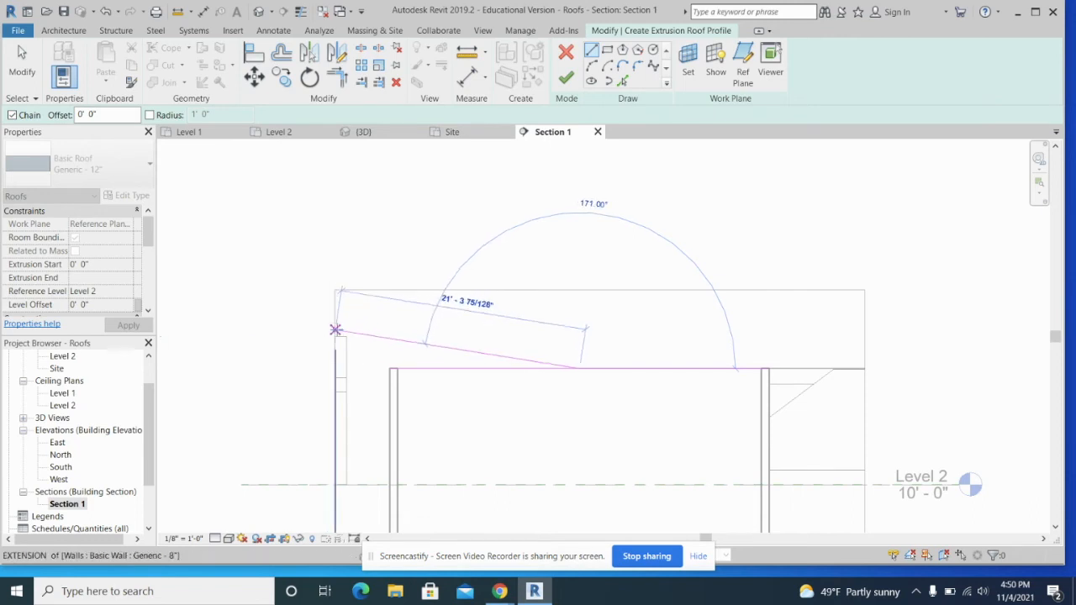
click(335, 329)
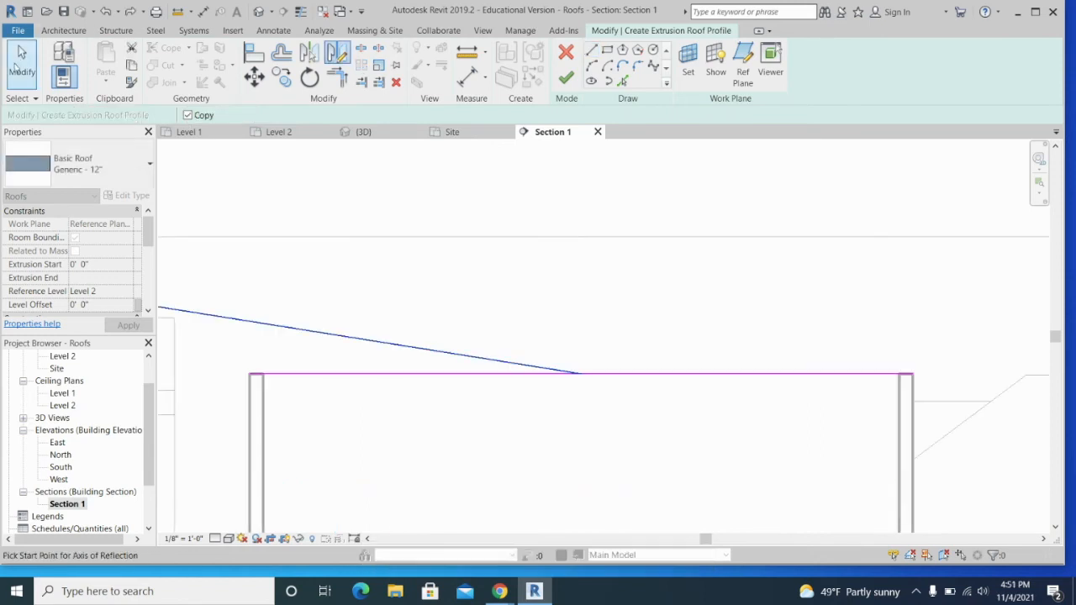
click(16, 67)
scroll(376, 343, down, 2)
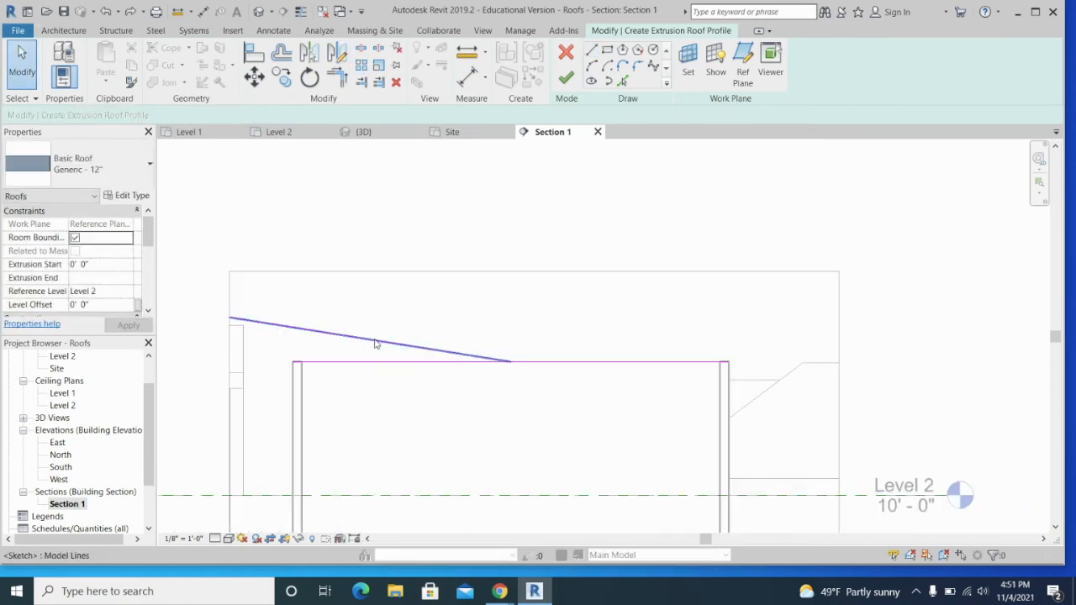
Mirror the sloped profile line about a vertical axis through its lower endpoint, keeping the original line.
click(451, 357)
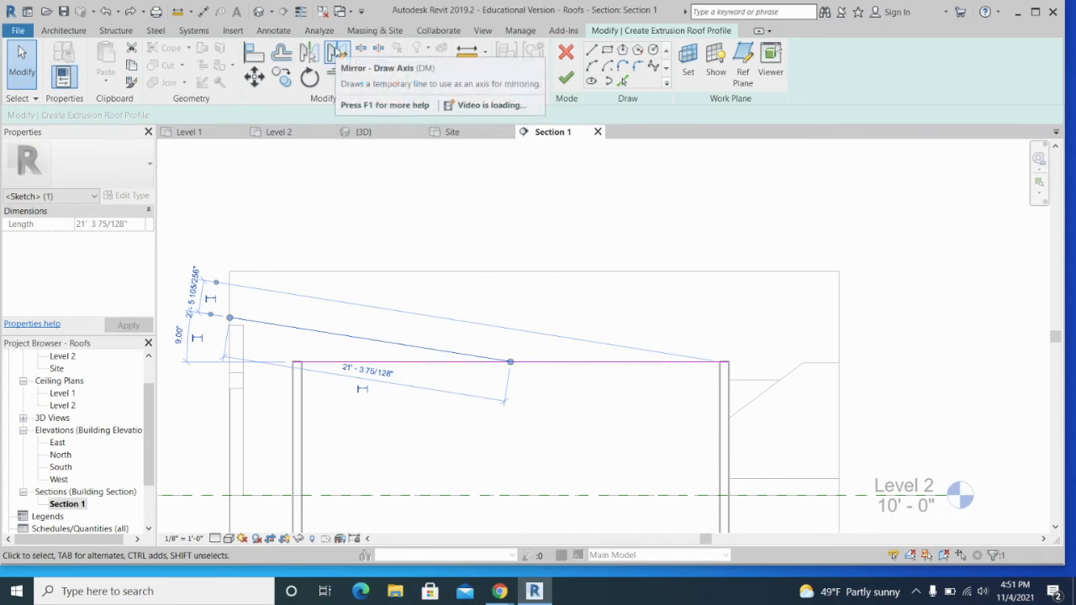
click(336, 52)
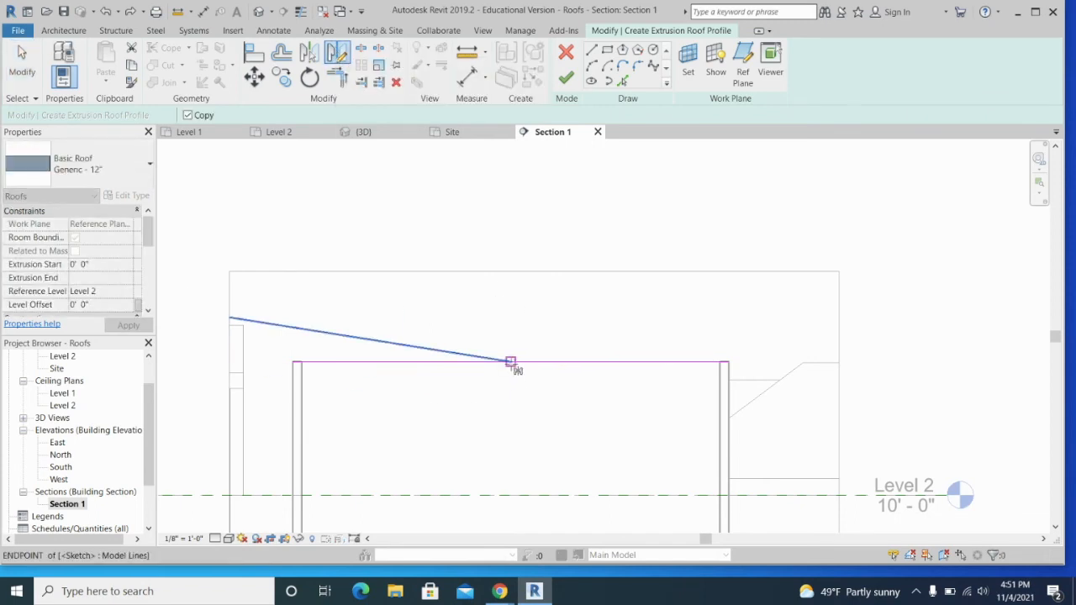
click(510, 362)
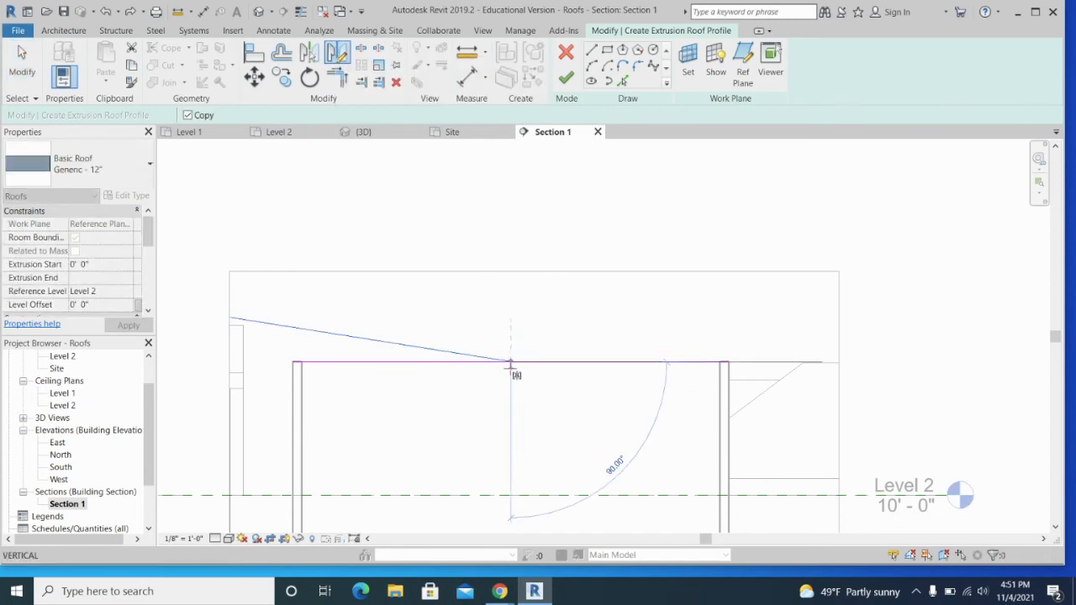
click(510, 412)
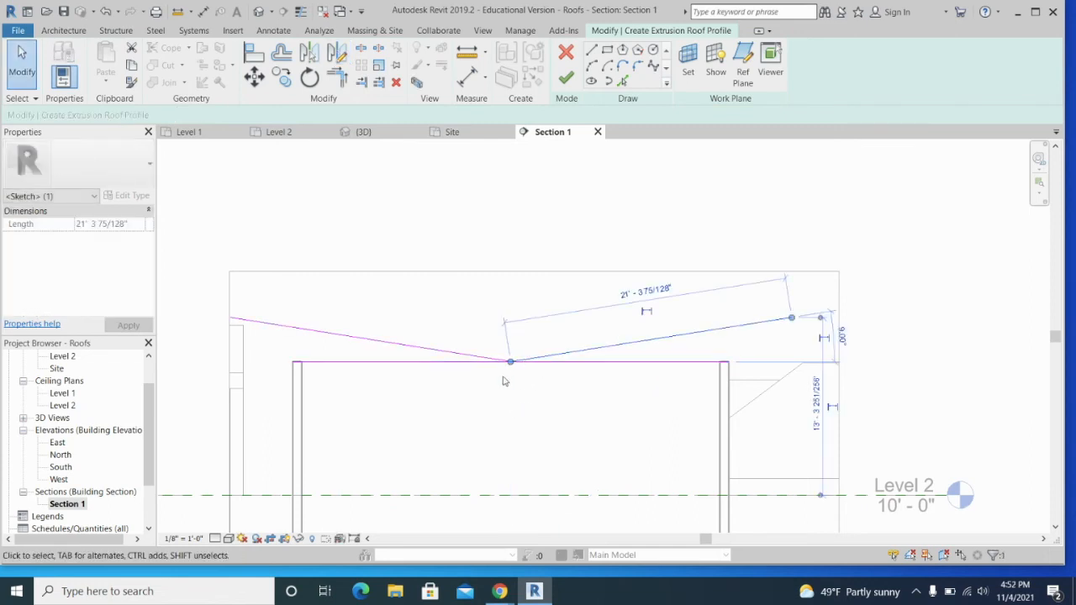
Delete the horizontal line across the wall tops and finish the V-shaped extrusion roof profile.
click(398, 364)
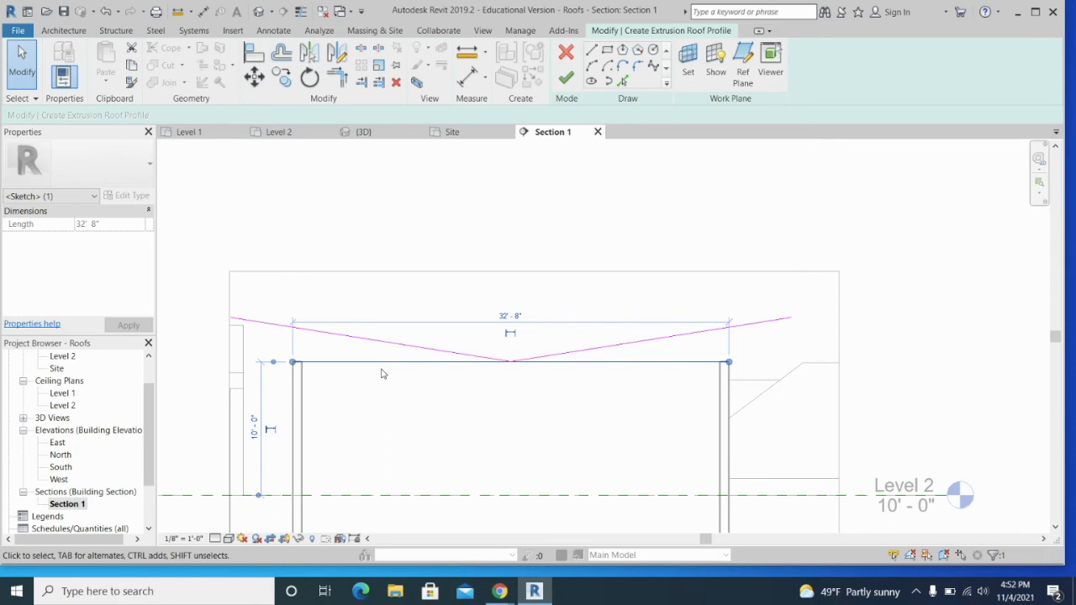
key(Escape)
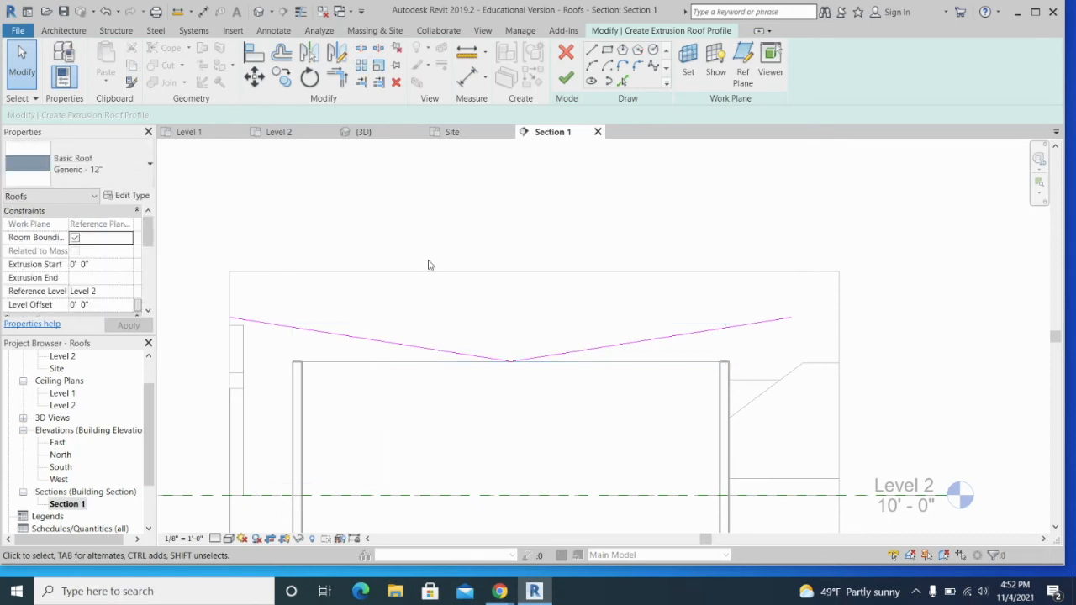
click(566, 78)
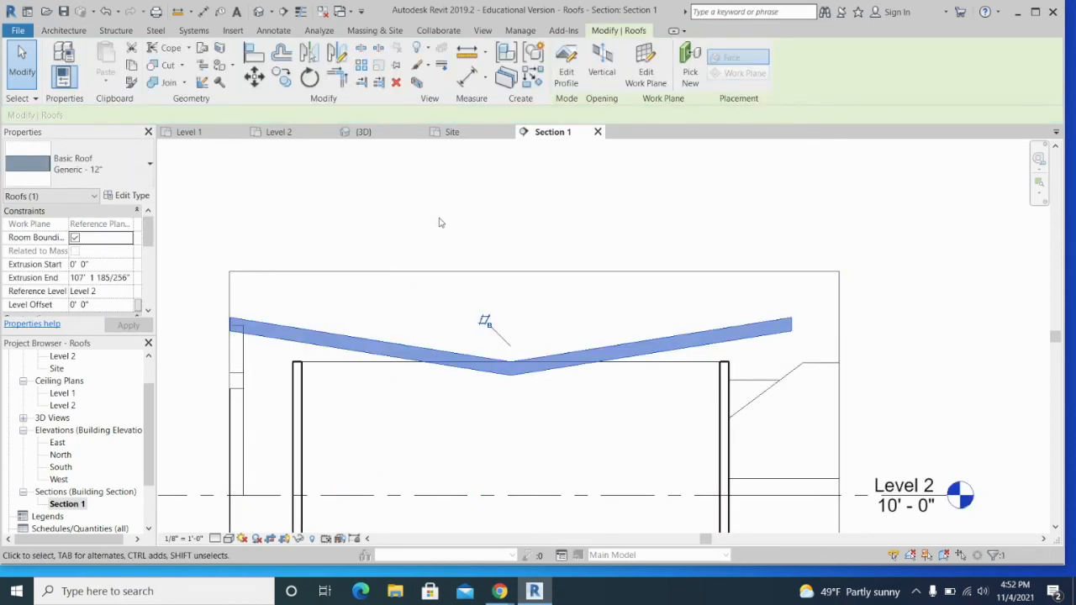
Open the 3D view and set the new roof's extrusion end to 10' 0".
click(370, 132)
mouse_move(480, 338)
middle_down()
mouse_move(418, 401)
mouse_move(496, 461)
mouse_move(427, 480)
mouse_move(428, 491)
middle_up()
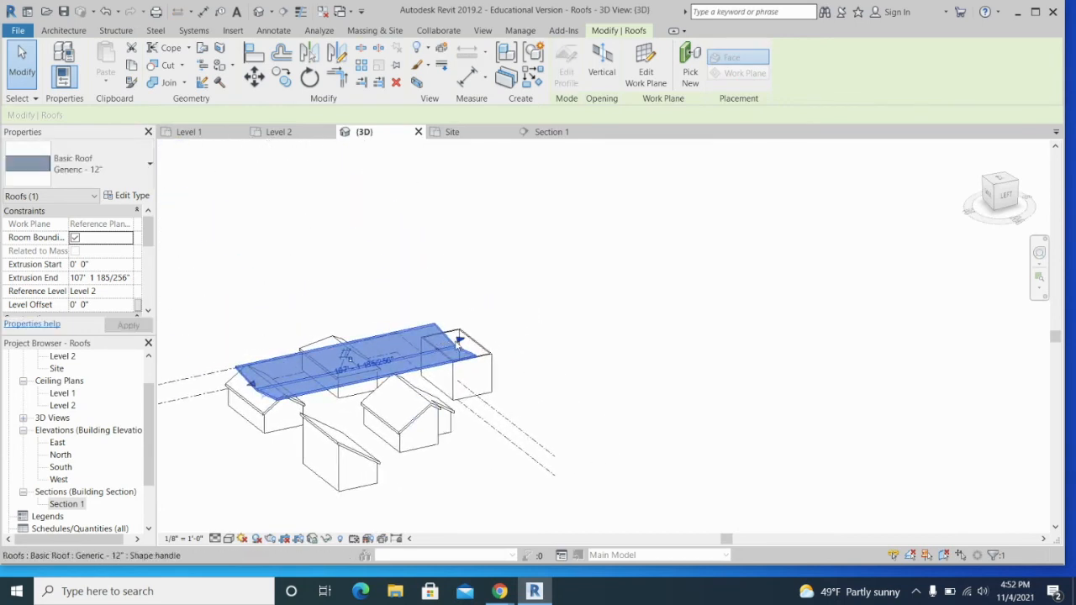
shift+middle_drag(612, 401, 192, 383)
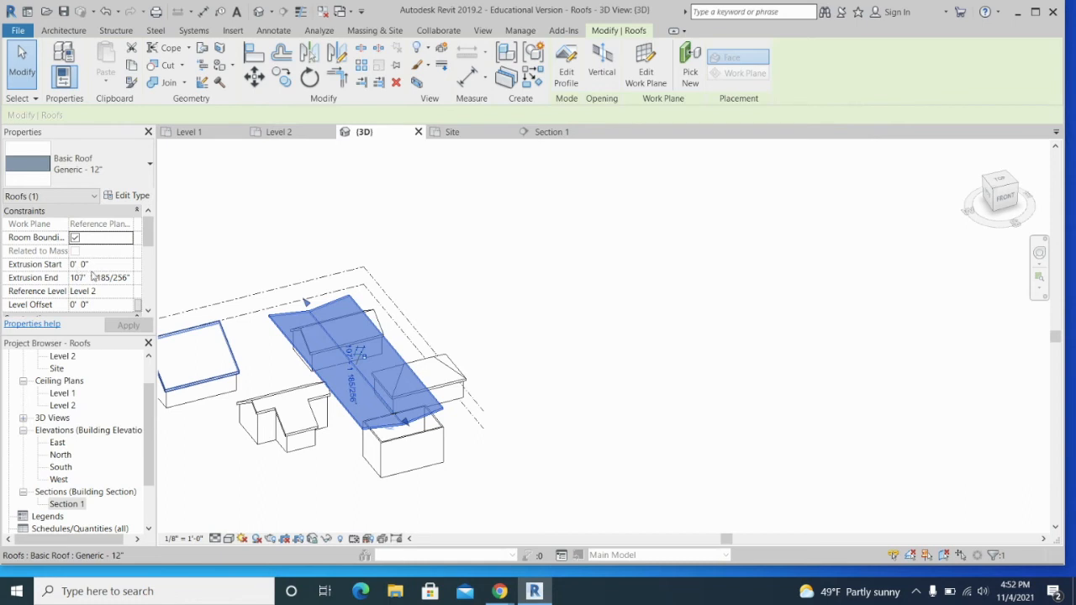
click(131, 277)
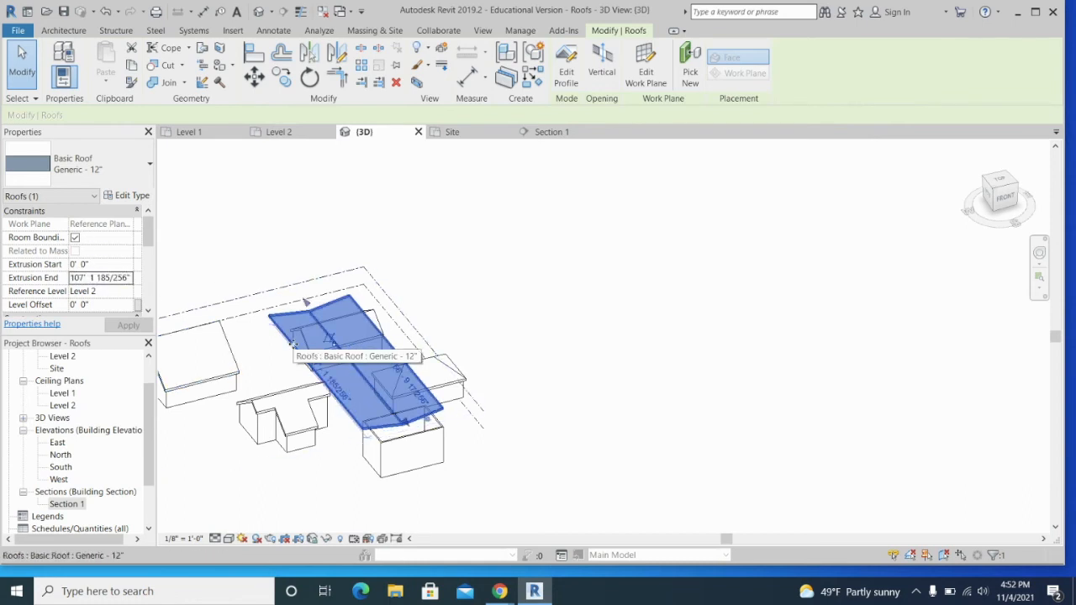
click(128, 277)
text(10)
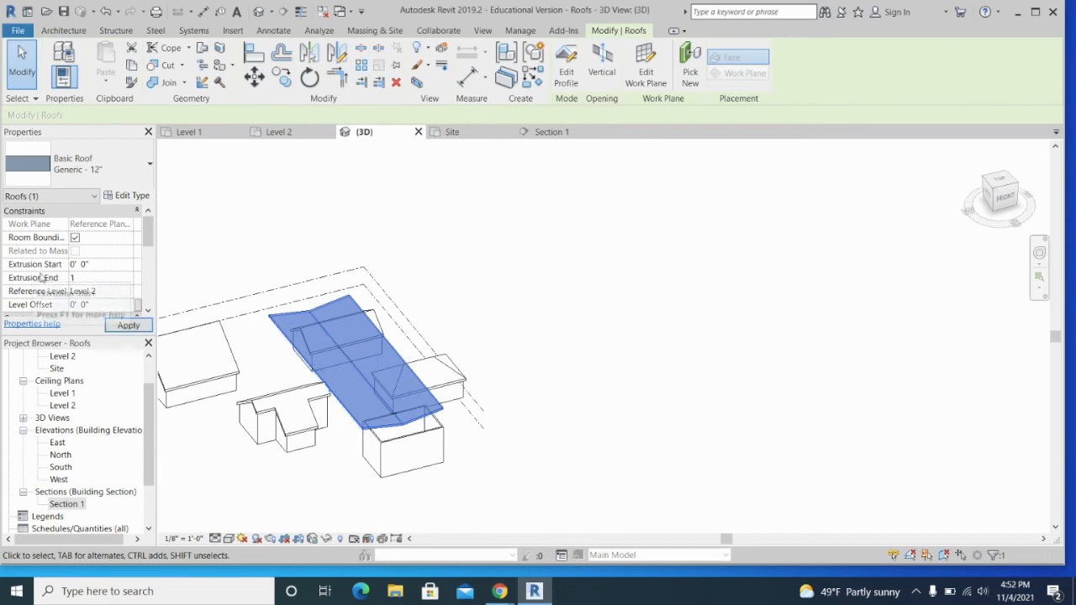
Set the V-shaped roof's extrusion start to -100' 0" and deselect the roof.
click(92, 264)
click(76, 264)
text(-1)
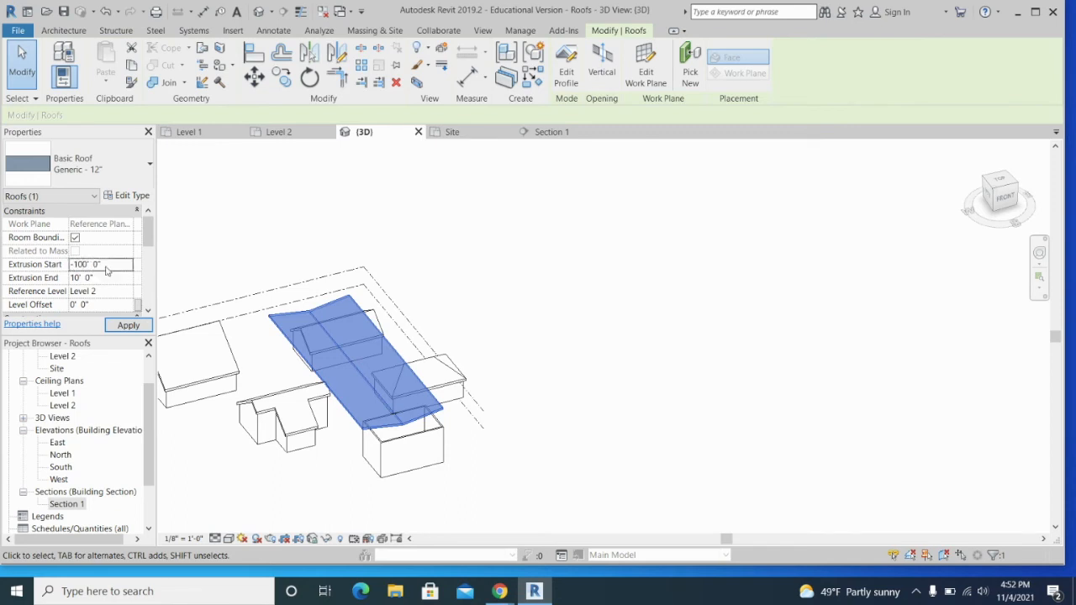
text(0)
key(Return)
middle_drag(557, 444, 531, 378)
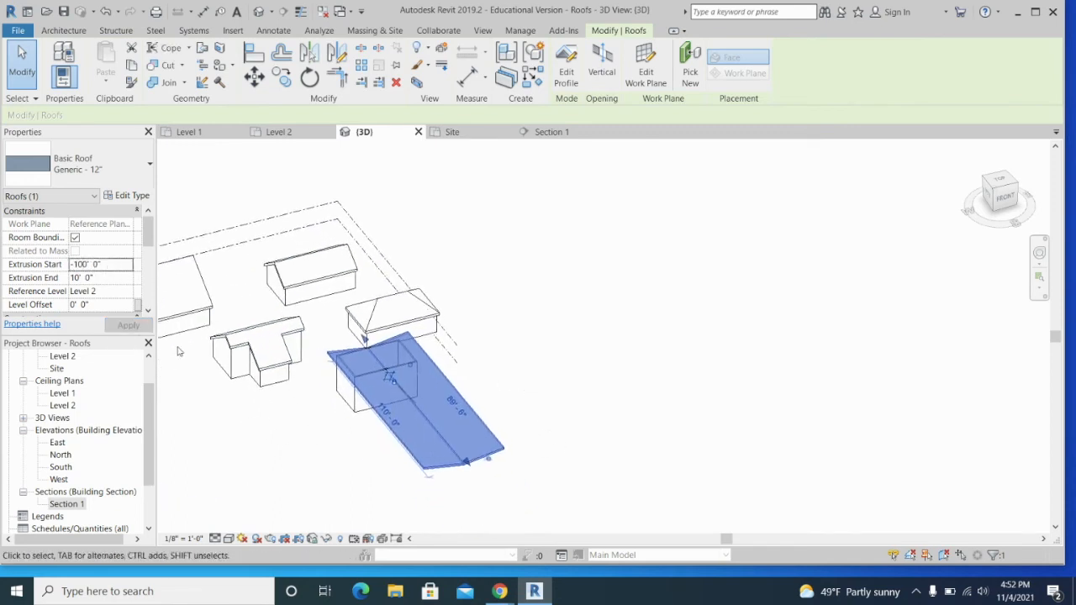
click(203, 413)
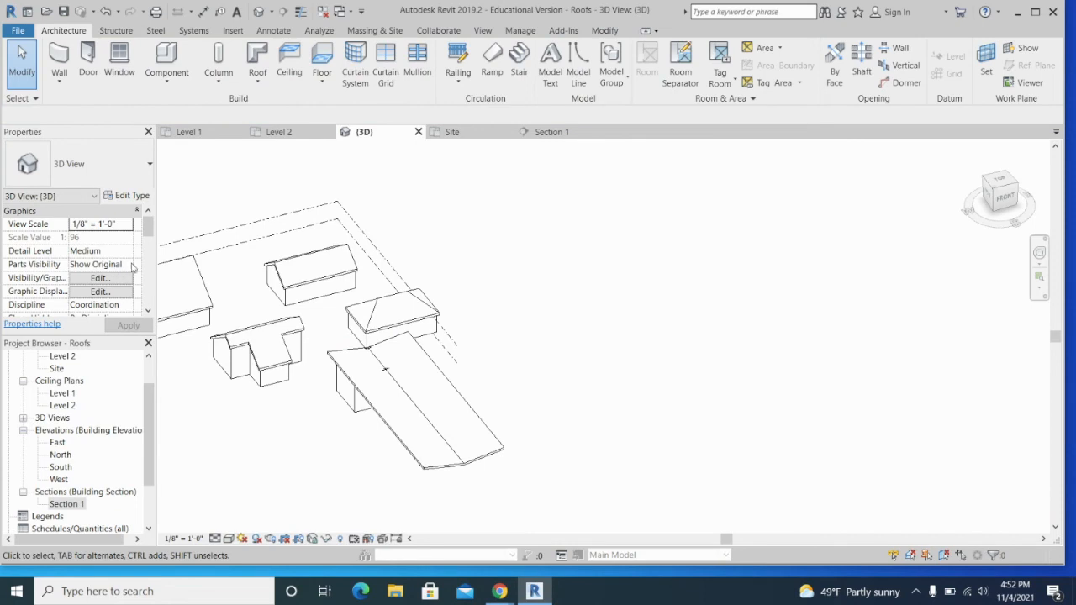
Set the V-shaped roof's extrusion start to -10' 0".
scroll(130, 269, down, 1)
click(429, 441)
click(85, 239)
key(BackSpace)
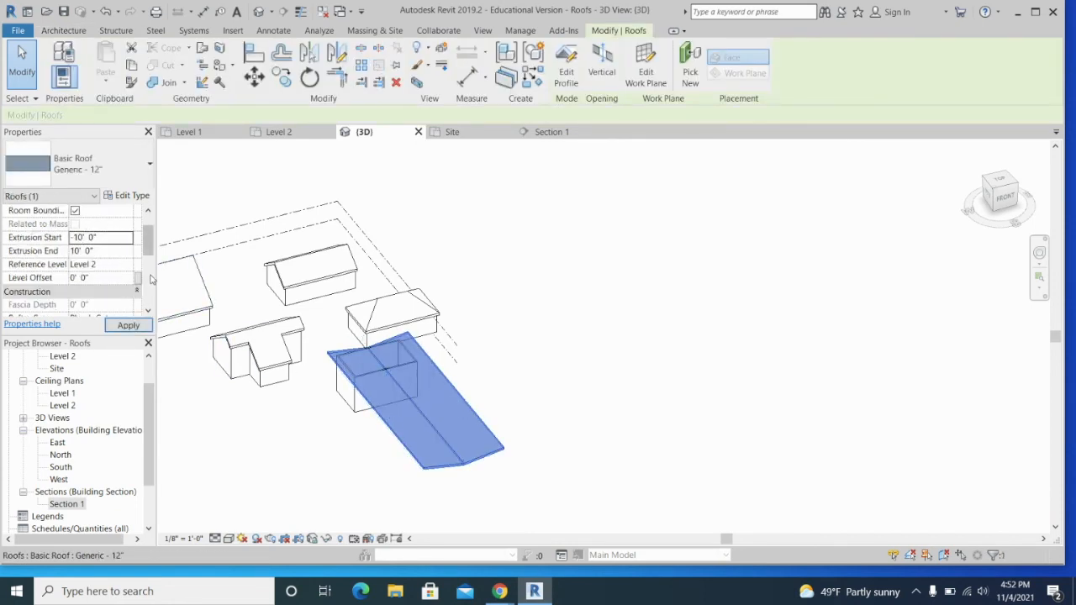
click(128, 325)
scroll(374, 398, up, 4)
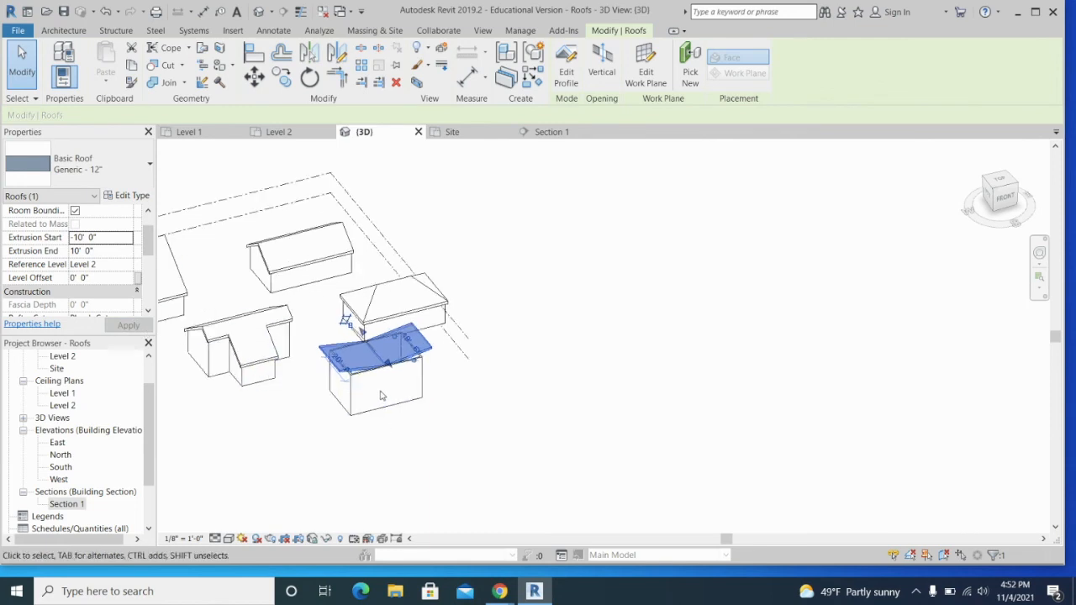
scroll(374, 398, up, 1)
middle_drag(377, 384, 416, 414)
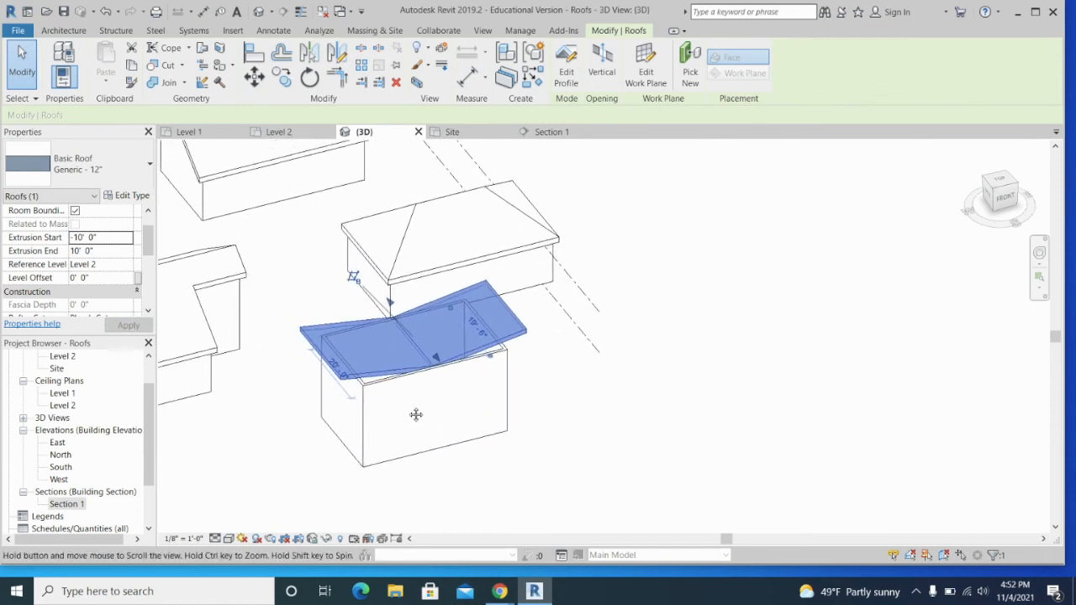
Set the V-shaped roof's extrusion start to -11' 0" and its extrusion end to 11' 0".
click(87, 239)
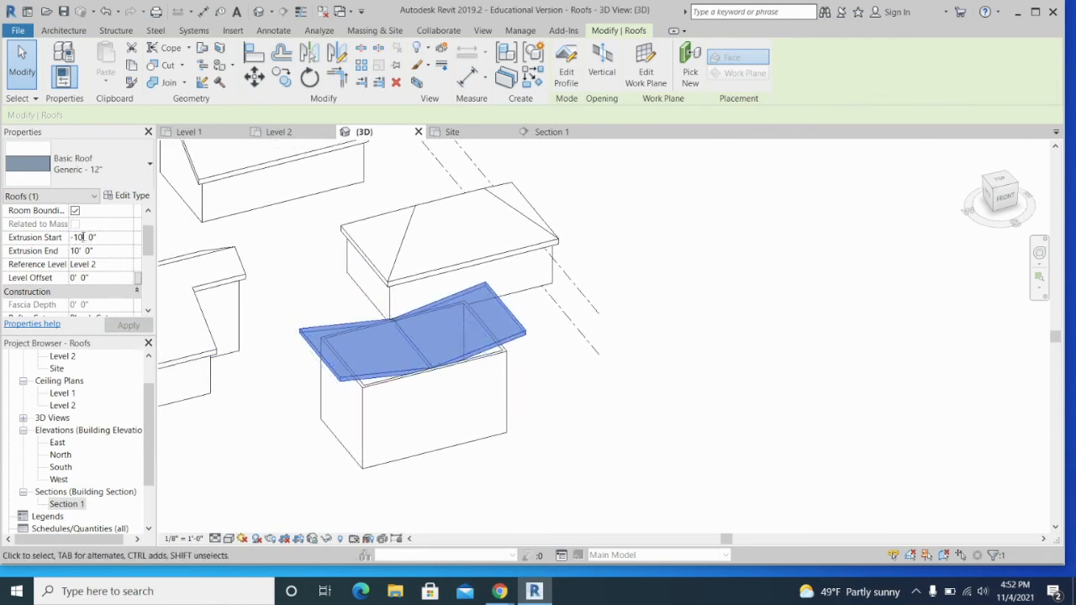
key(BackSpace)
text(1)
click(78, 251)
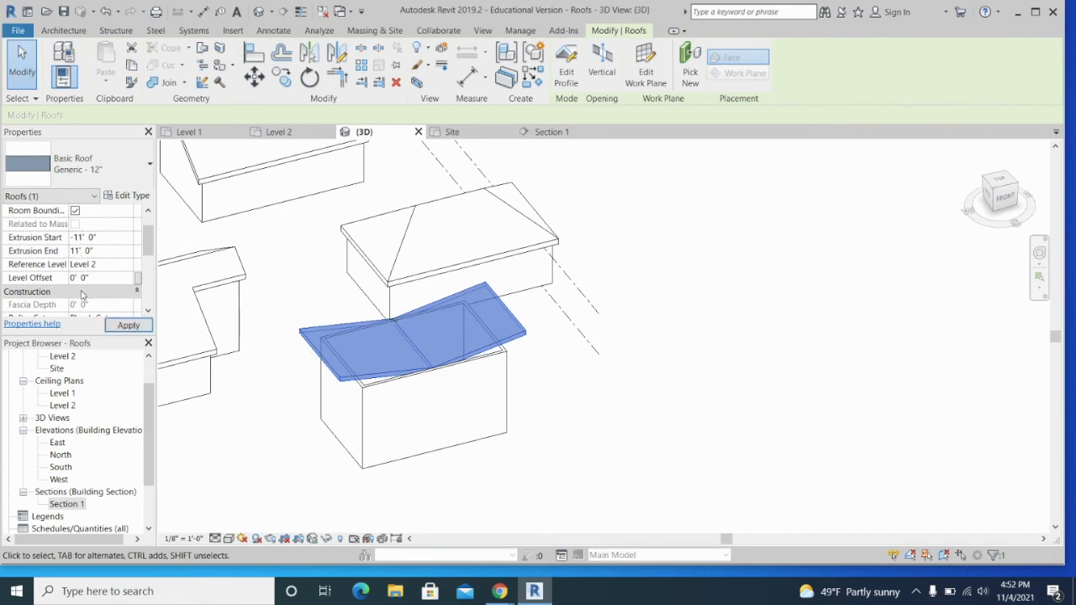
key(Return)
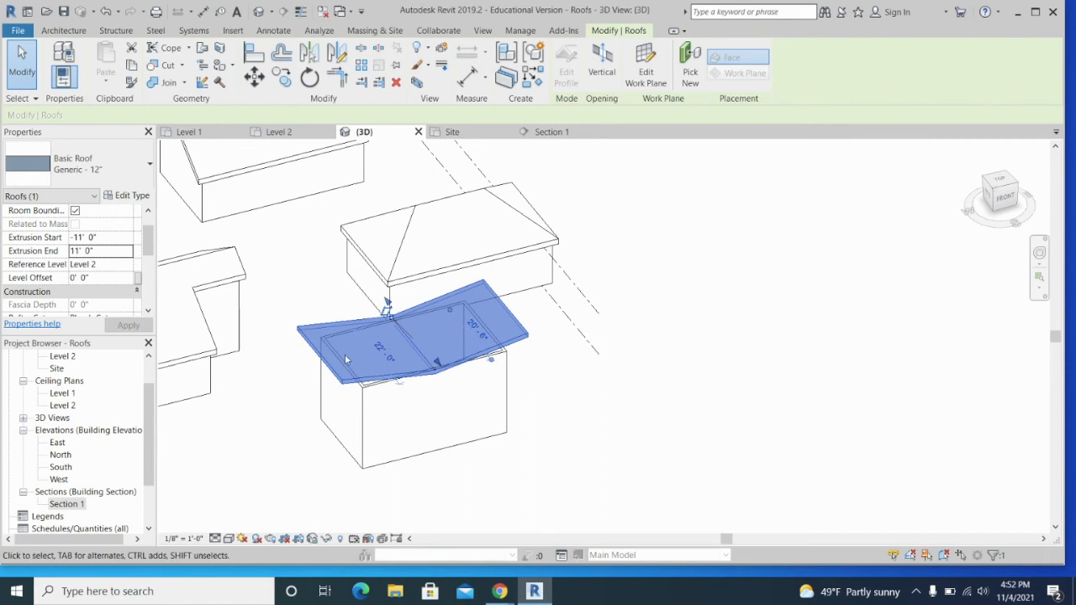
click(334, 454)
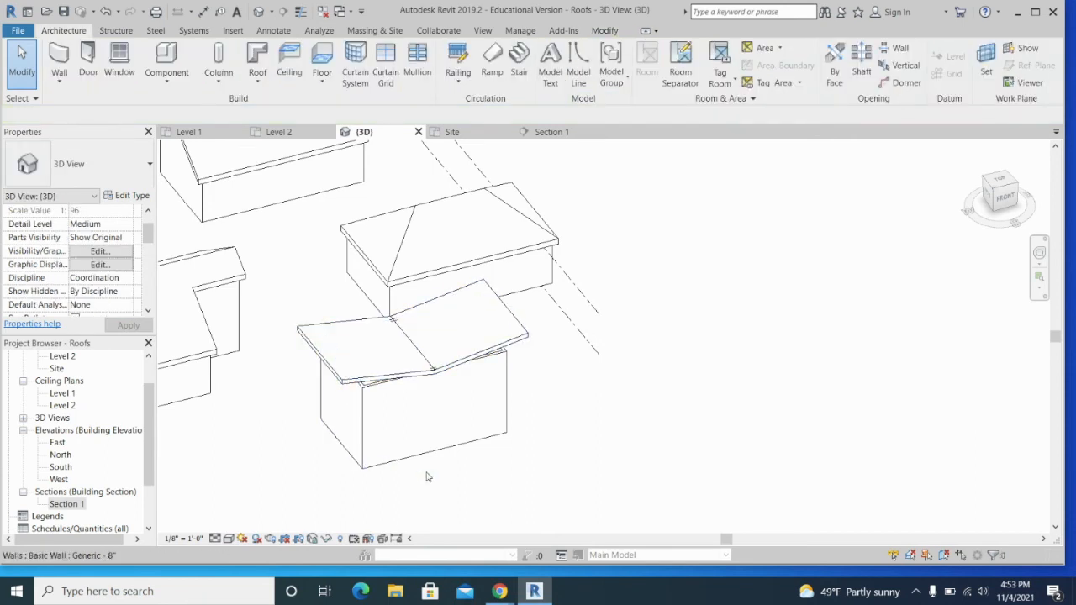
Examine how the V-shaped roof meets the building's walls from the front, the side and below.
shift+middle_drag(610, 481, 476, 360)
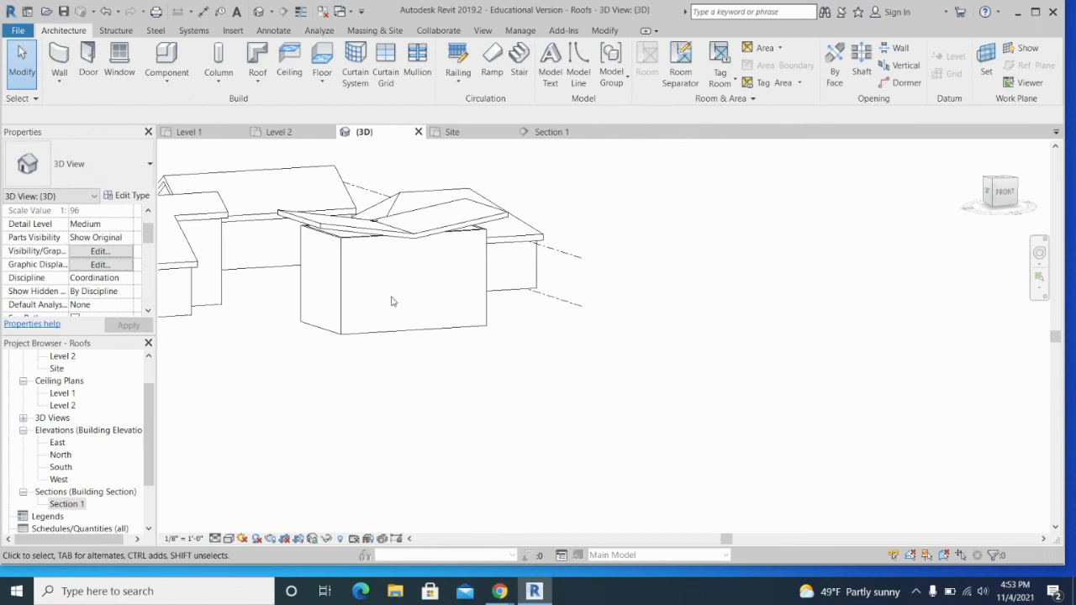
shift+middle_drag(428, 364, 548, 375)
scroll(548, 376, up, 1)
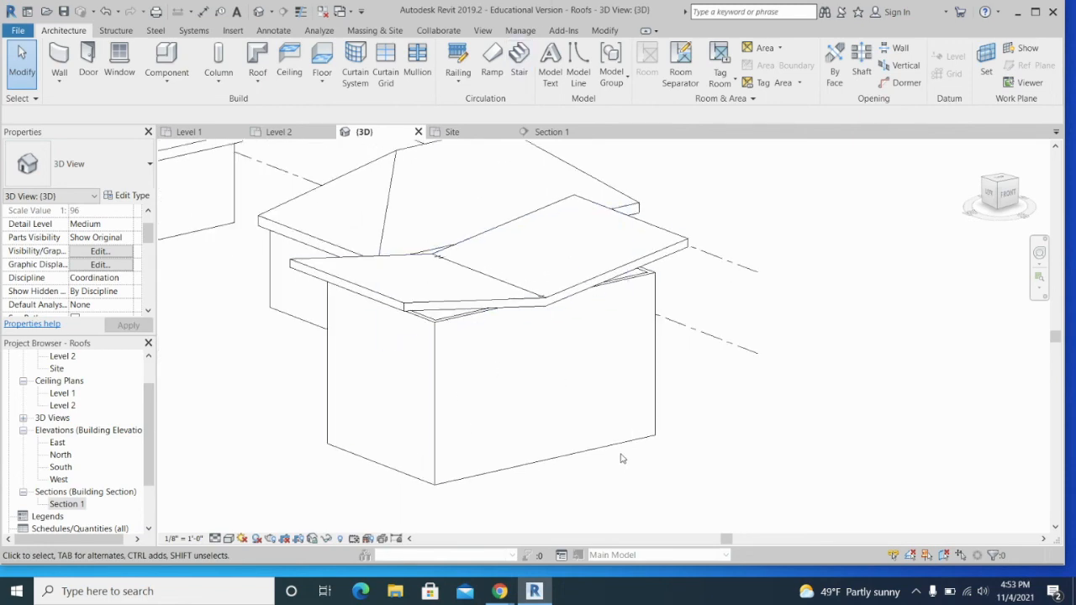
shift+middle_drag(622, 458, 788, 293)
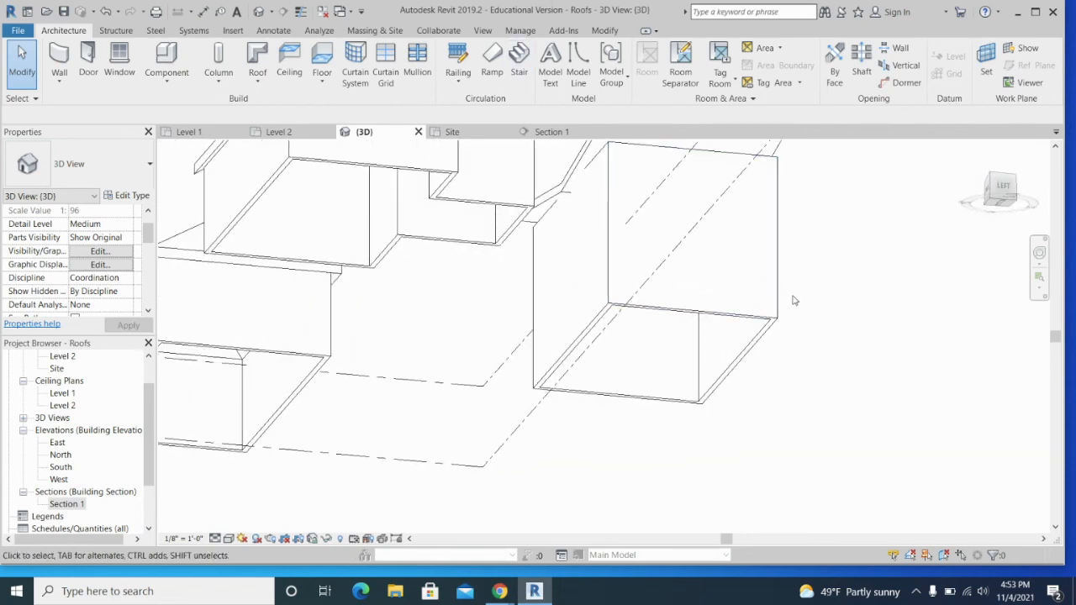
drag(802, 286, 586, 414)
shift+middle_drag(919, 314, 835, 345)
scroll(835, 342, up, 1)
scroll(831, 341, down, 6)
middle_drag(927, 307, 915, 341)
click(872, 384)
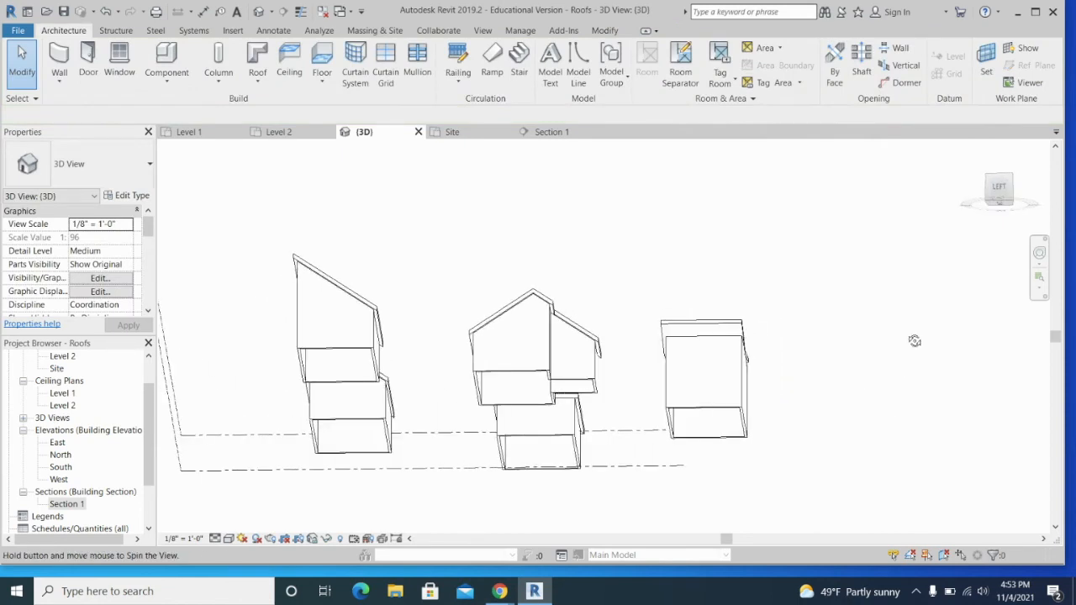
Attach the tops of all four walls of the building to the V-shaped roof above them.
shift+middle_drag(778, 415, 740, 424)
drag(757, 445, 642, 405)
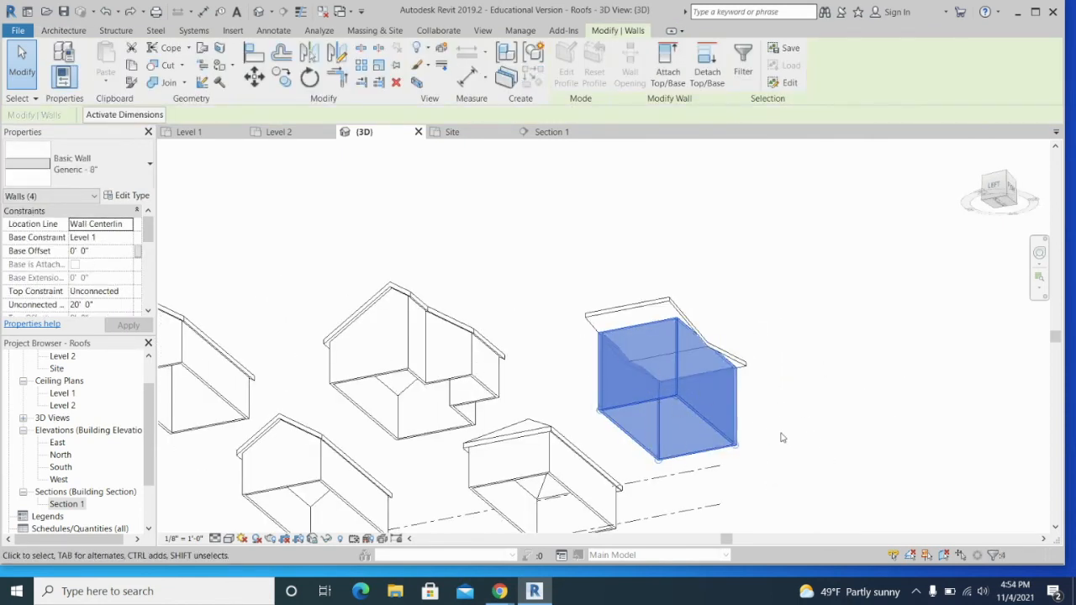
click(673, 56)
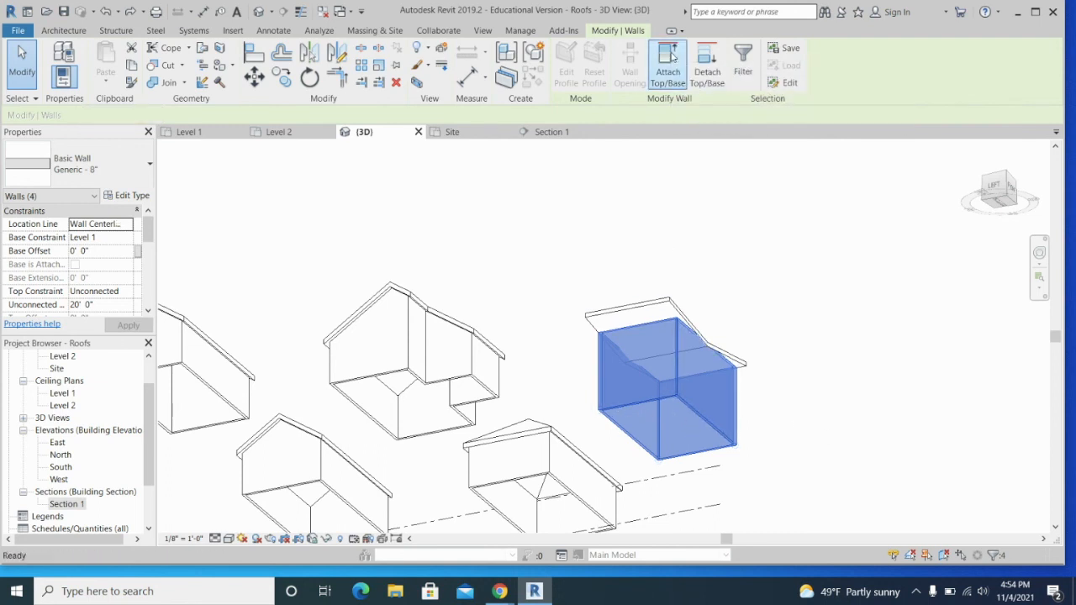
click(635, 313)
click(782, 315)
shift+middle_drag(838, 358, 823, 517)
Switch to the untitled Google Slides presentation in Chrome and insert the image "roof name" from the computer's Pictures folder.
mouse_move(501, 590)
click(592, 529)
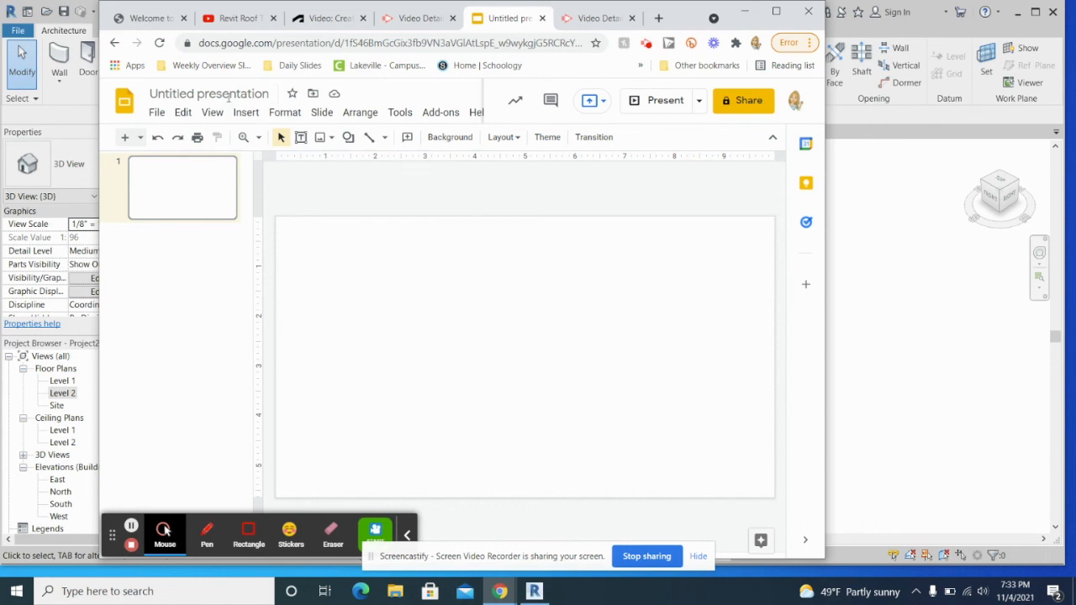
click(252, 118)
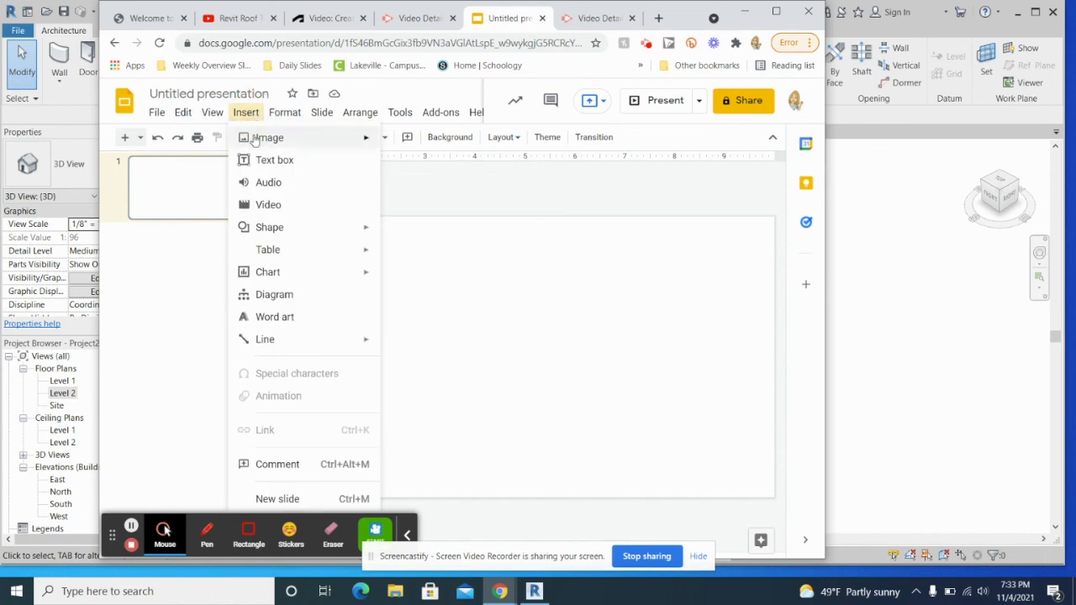
mouse_move(252, 137)
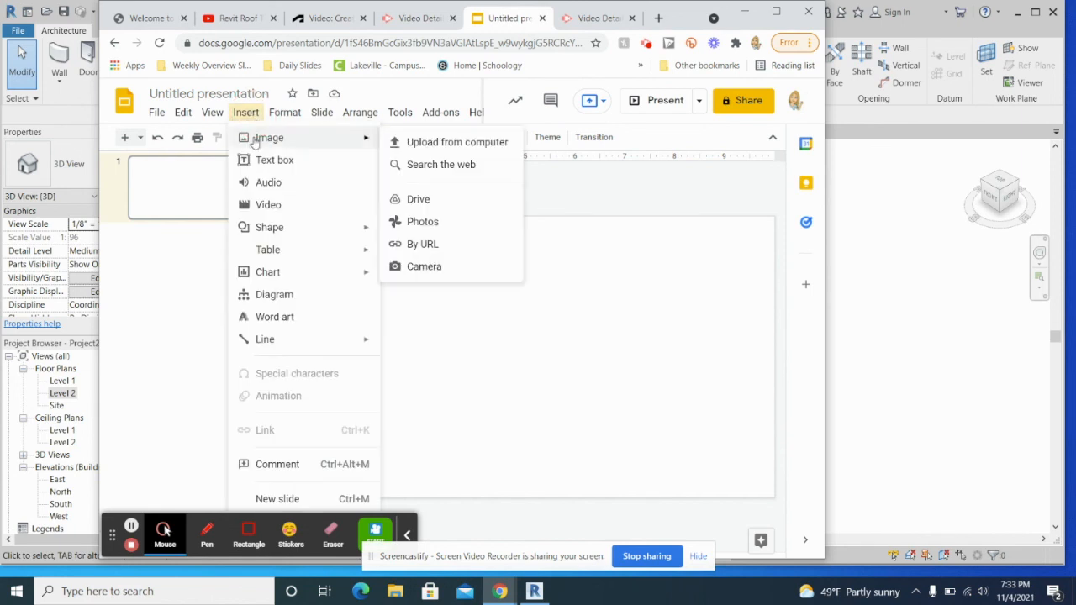
click(415, 149)
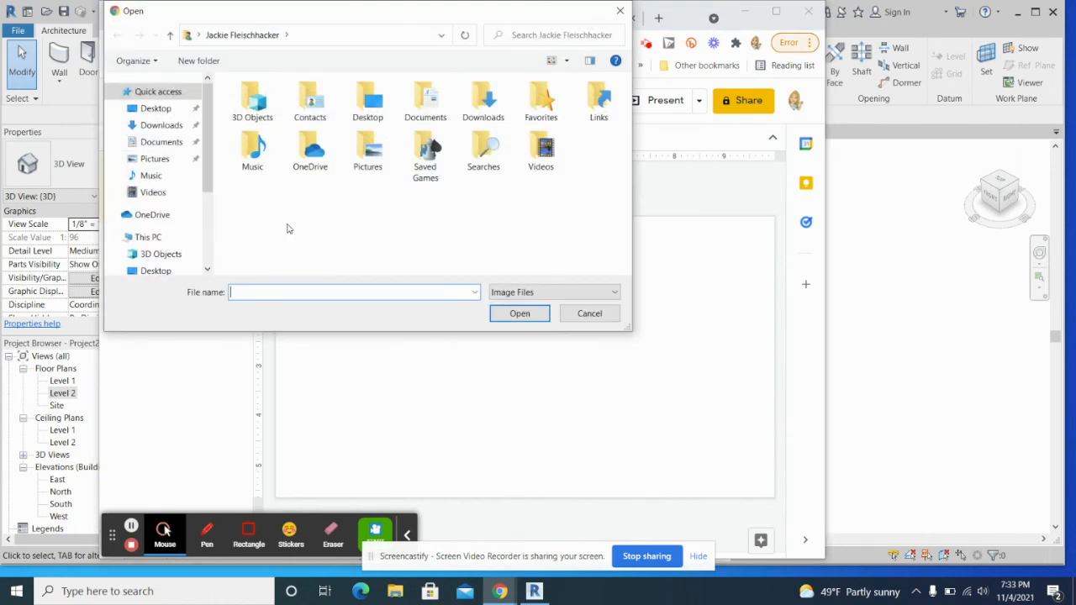
click(165, 164)
click(427, 126)
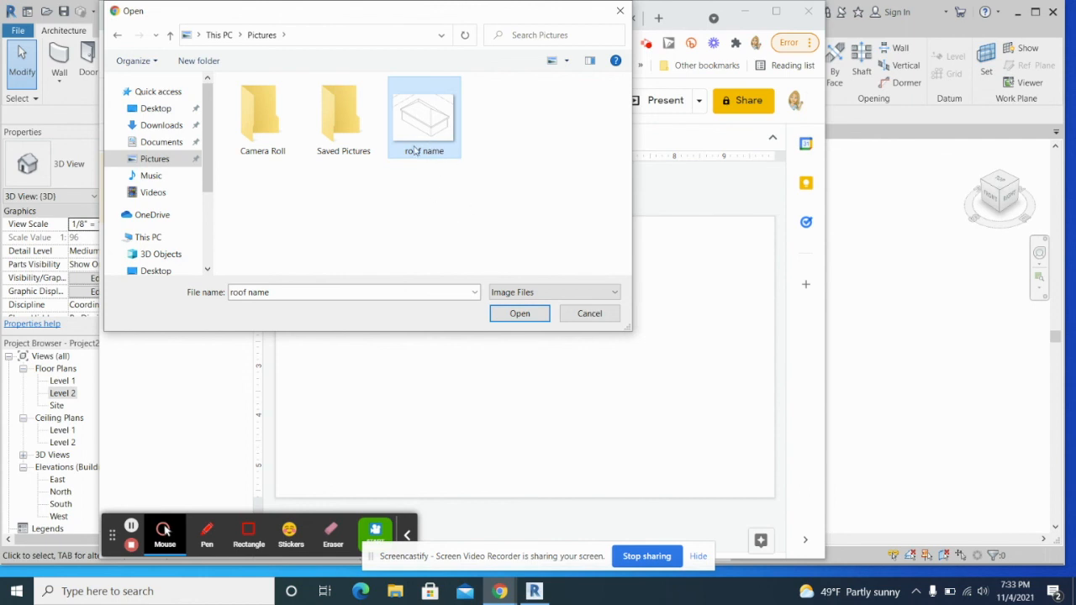
click(519, 313)
Resize the inserted roof image and crop a thin margin off all four of its sides.
drag(417, 310, 525, 356)
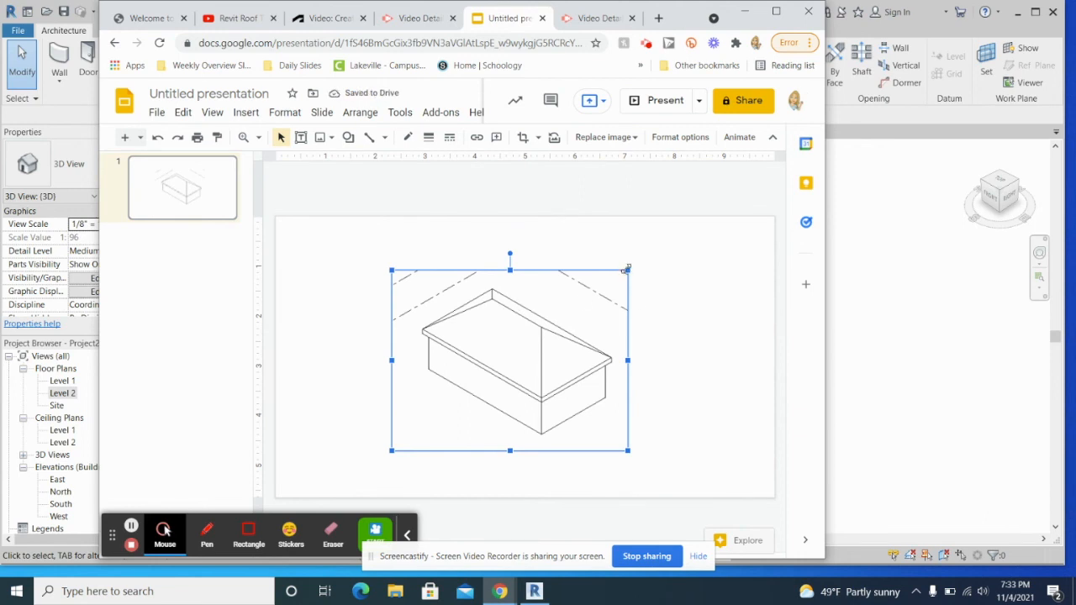
drag(579, 313, 605, 280)
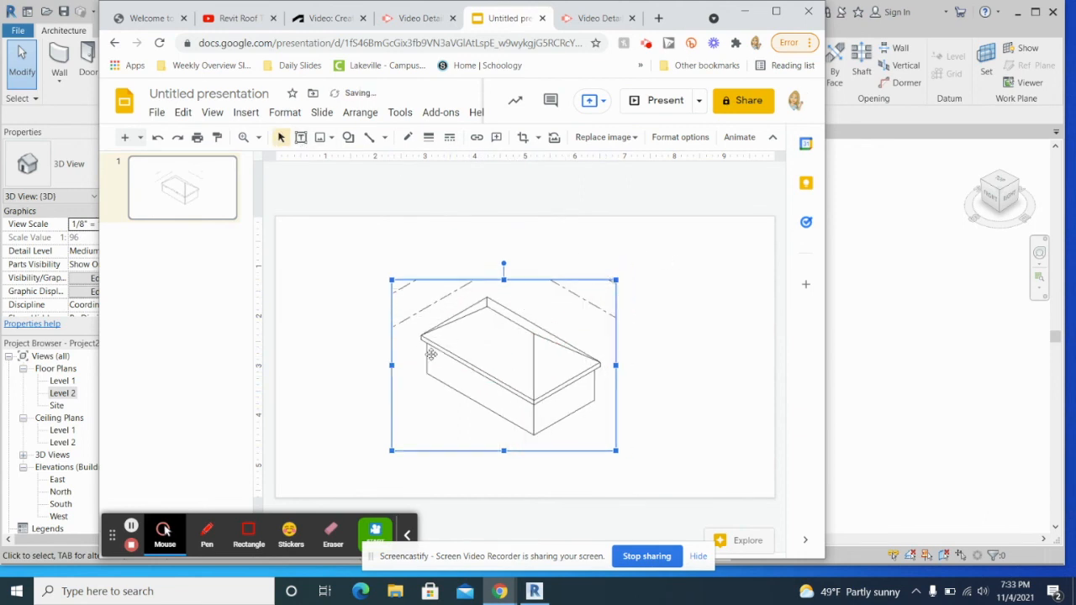
click(523, 140)
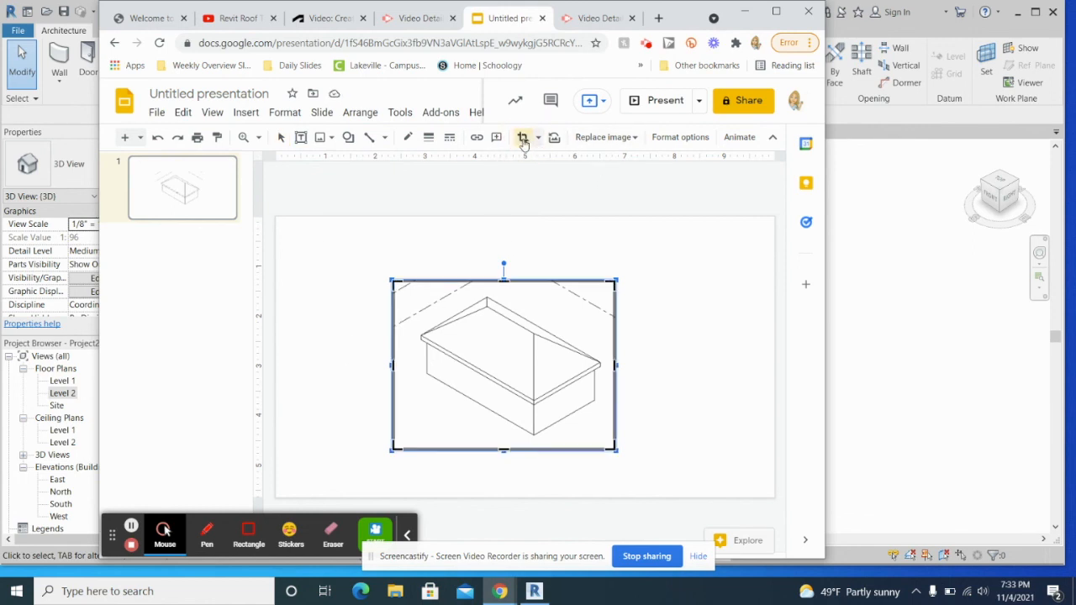
drag(393, 367, 410, 370)
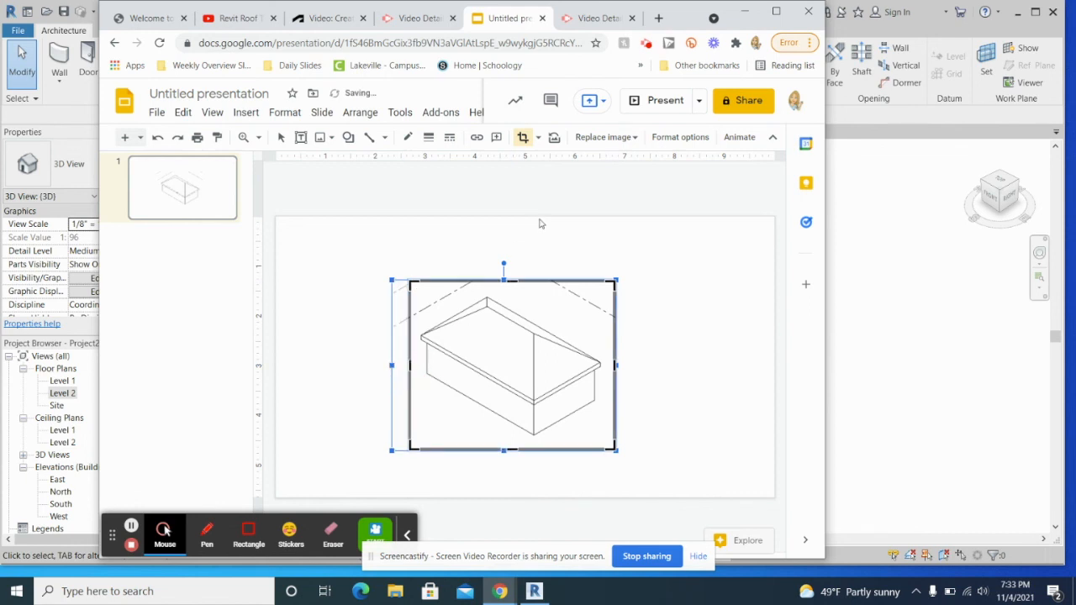
mouse_move(613, 368)
mouse_down()
mouse_move(711, 376)
mouse_move(621, 372)
mouse_up()
drag(515, 451, 516, 440)
drag(516, 281, 516, 288)
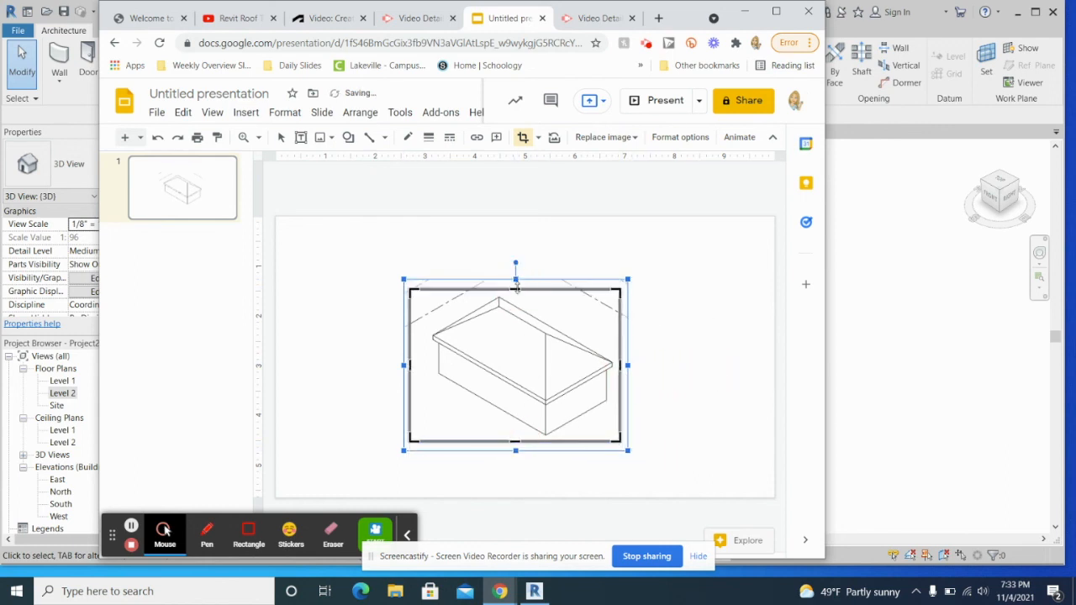
click(747, 330)
Shrink the cropped roof image and move it to the lower middle of the slide.
drag(595, 317, 557, 335)
drag(430, 381, 457, 343)
drag(524, 336, 543, 373)
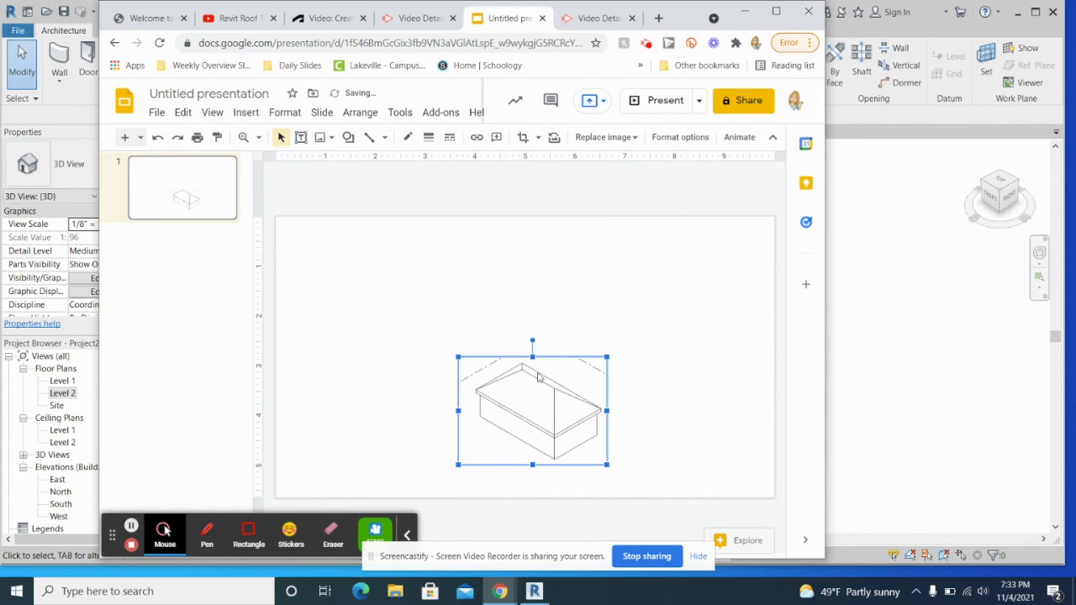